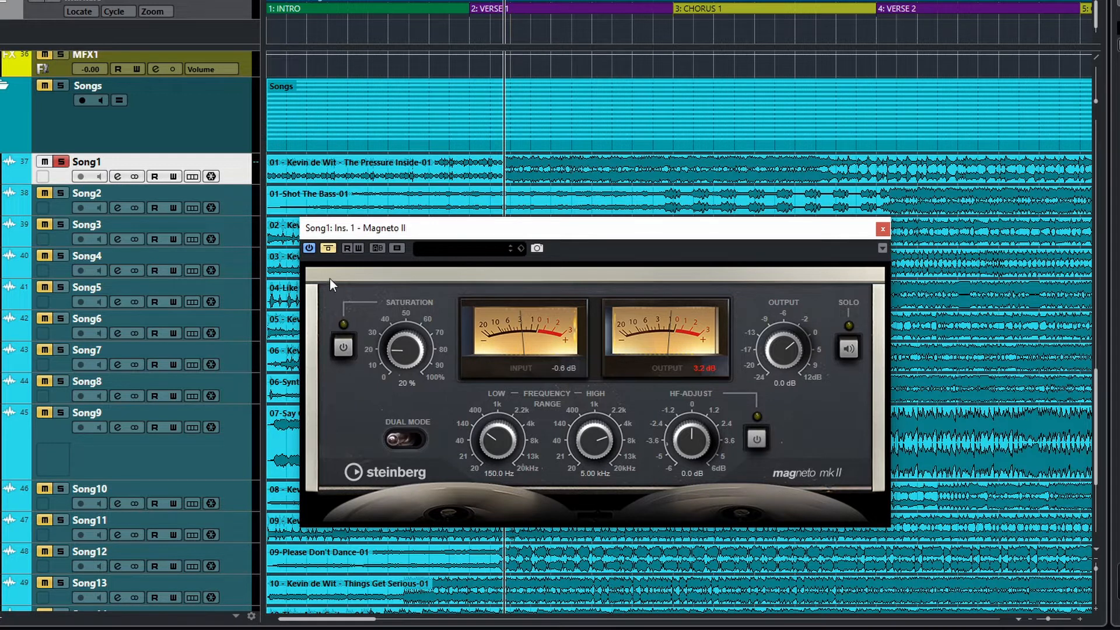
# Step: Take Magneto II on Song1 out of bypass and try its saturation at about 32%, switching saturation off again
pyautogui.click(329, 247)
pyautogui.click(343, 350)
pyautogui.moveTo(403, 357)
pyautogui.mouseDown()
pyautogui.moveTo(409, 331)
pyautogui.moveTo(398, 357)
pyautogui.mouseUp()
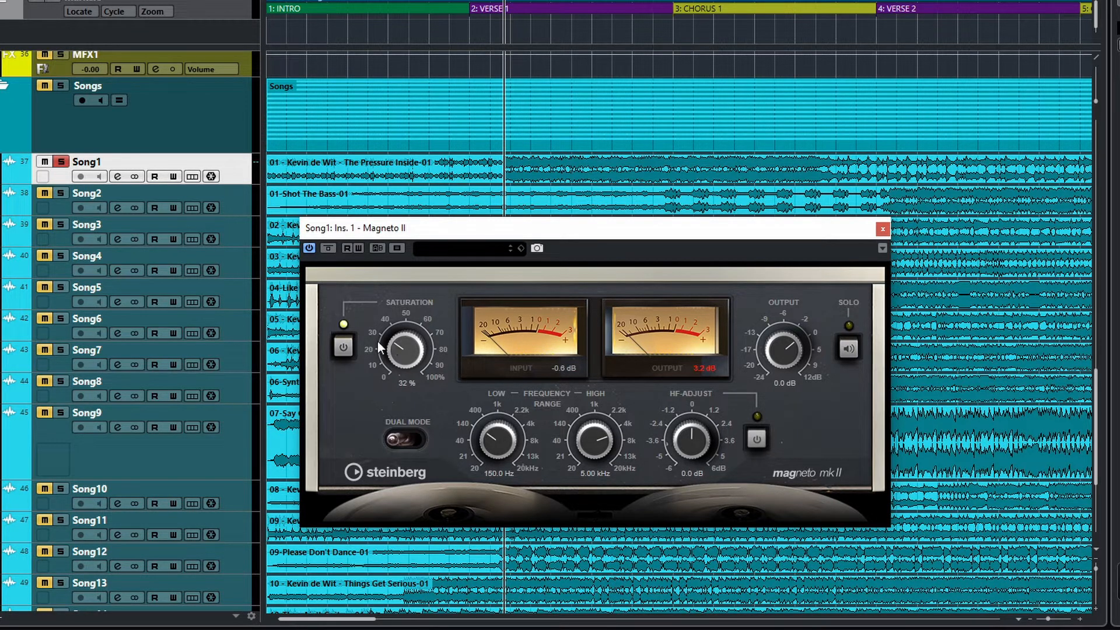
pyautogui.click(341, 348)
# Step: Try toggling Dual Mode on and off, and try the HF-Adjust switch in Magneto II
pyautogui.click(403, 440)
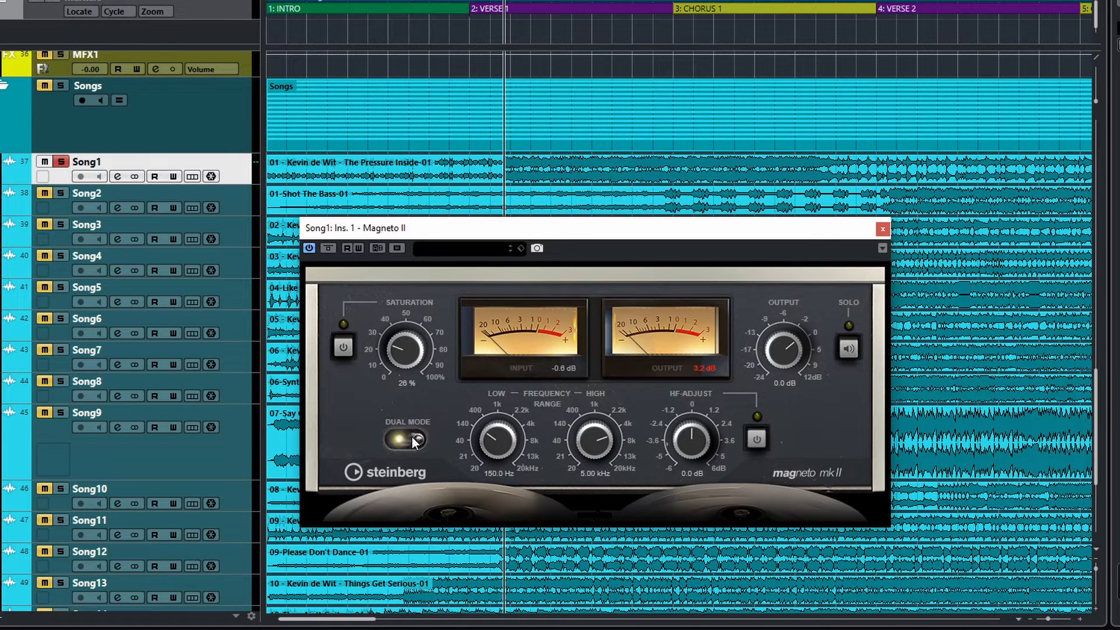
pyautogui.click(408, 439)
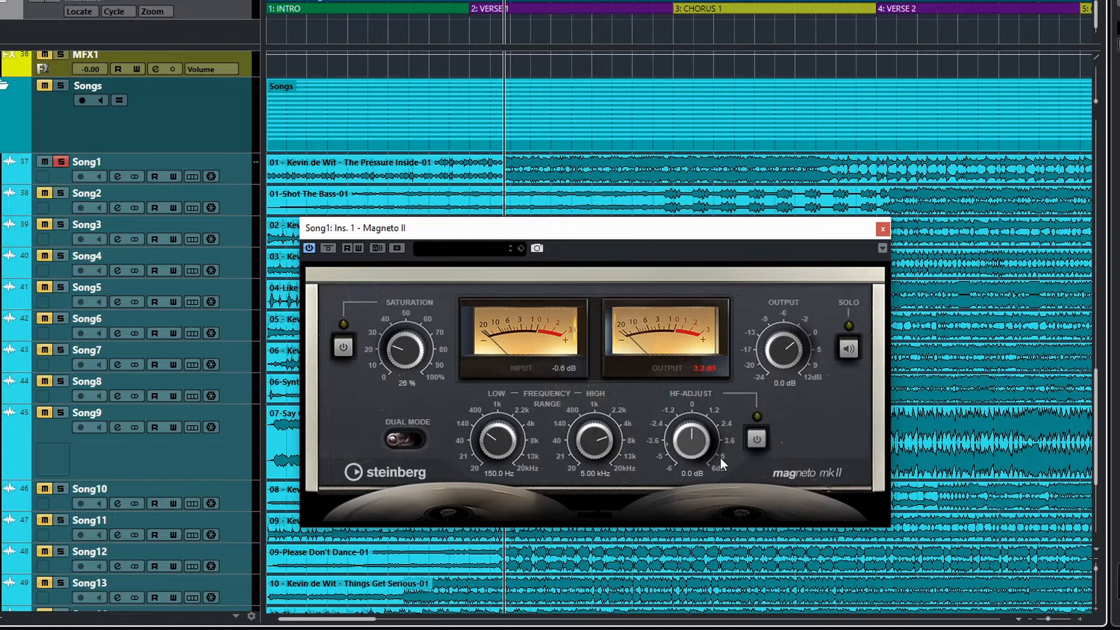
pyautogui.click(756, 440)
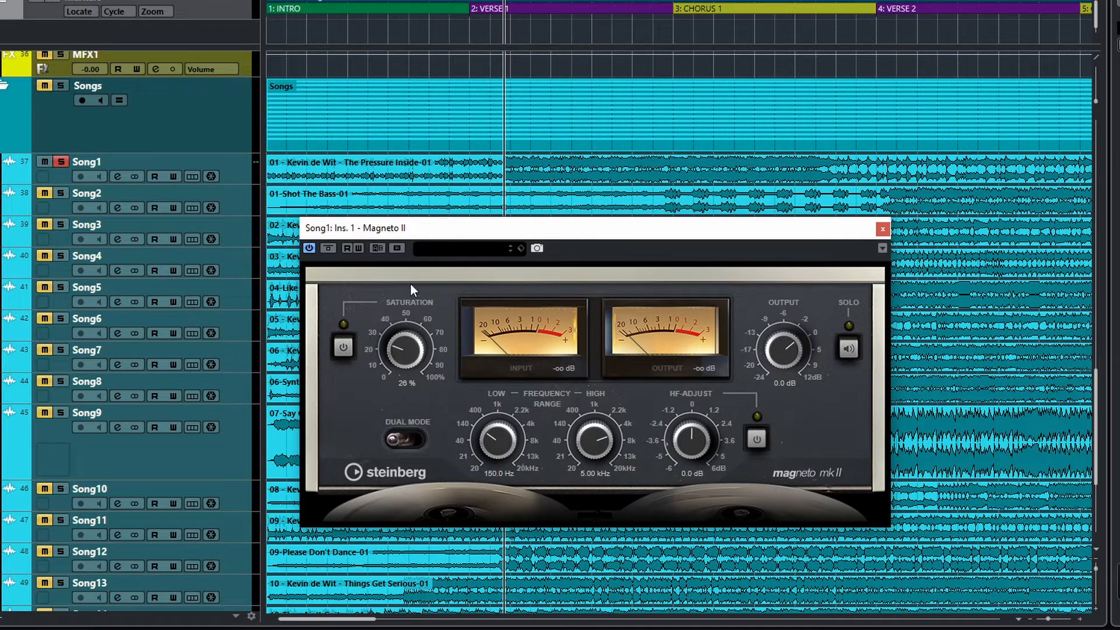
# Step: Browse the Magneto II presets and load "Master - Warmth"
pyautogui.click(489, 251)
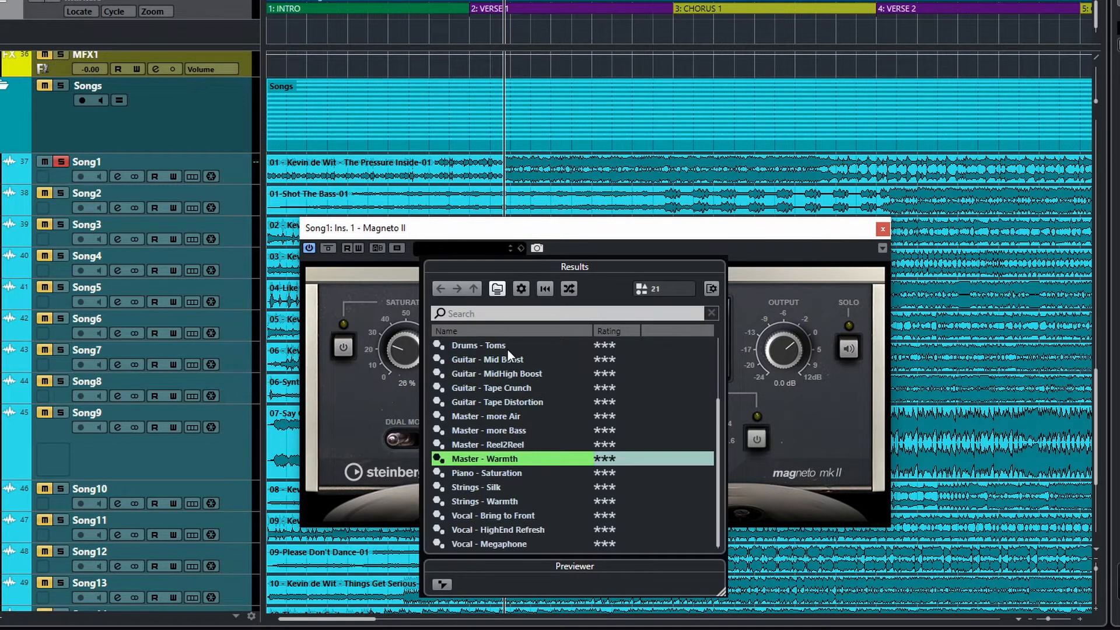
pyautogui.scroll(3, 552, 454)
pyautogui.scroll(-3, 552, 460)
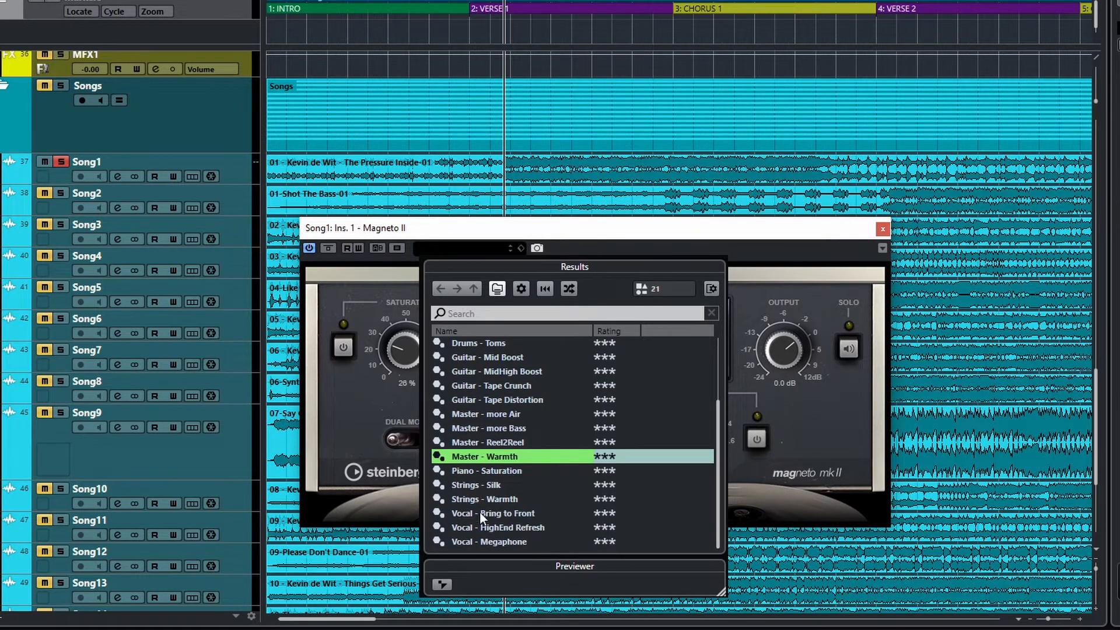
pyautogui.scroll(3, 482, 501)
pyautogui.scroll(-3, 494, 495)
pyautogui.doubleClick(493, 458)
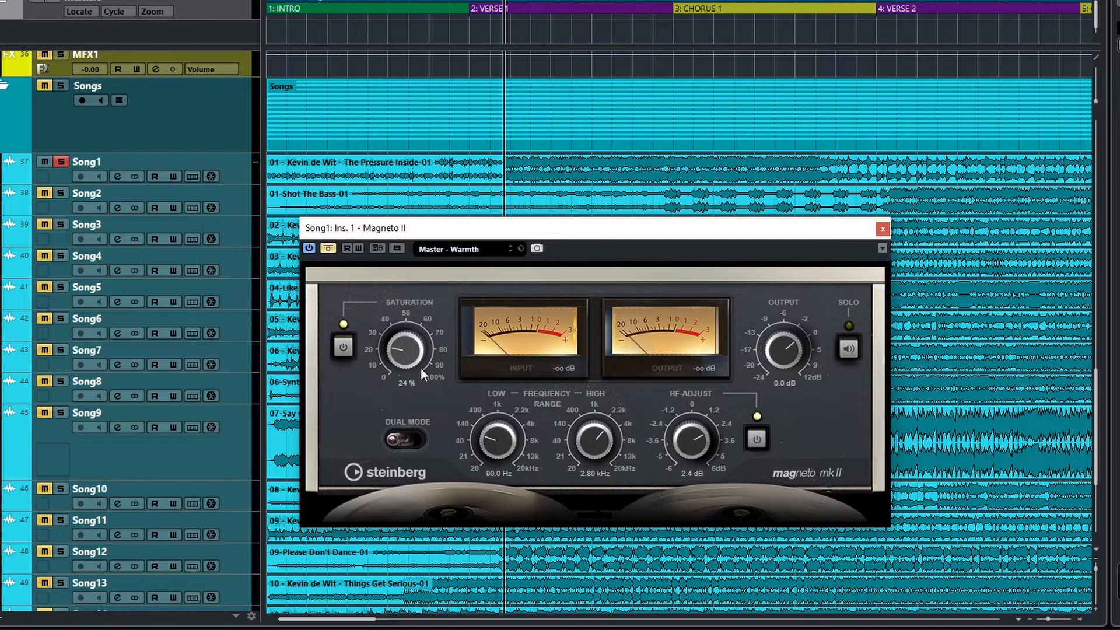
# Step: Play Song1 and compare the Master - Warmth preset against the bypassed signal, also with the output lowered to -2.9 dB
pyautogui.press('space')
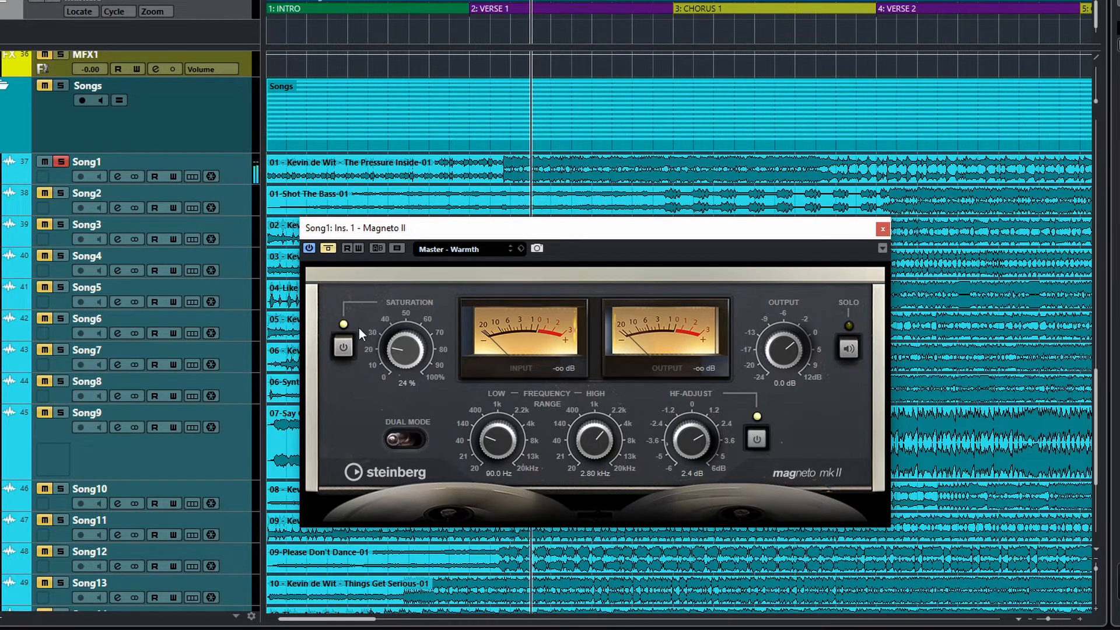
pyautogui.click(328, 248)
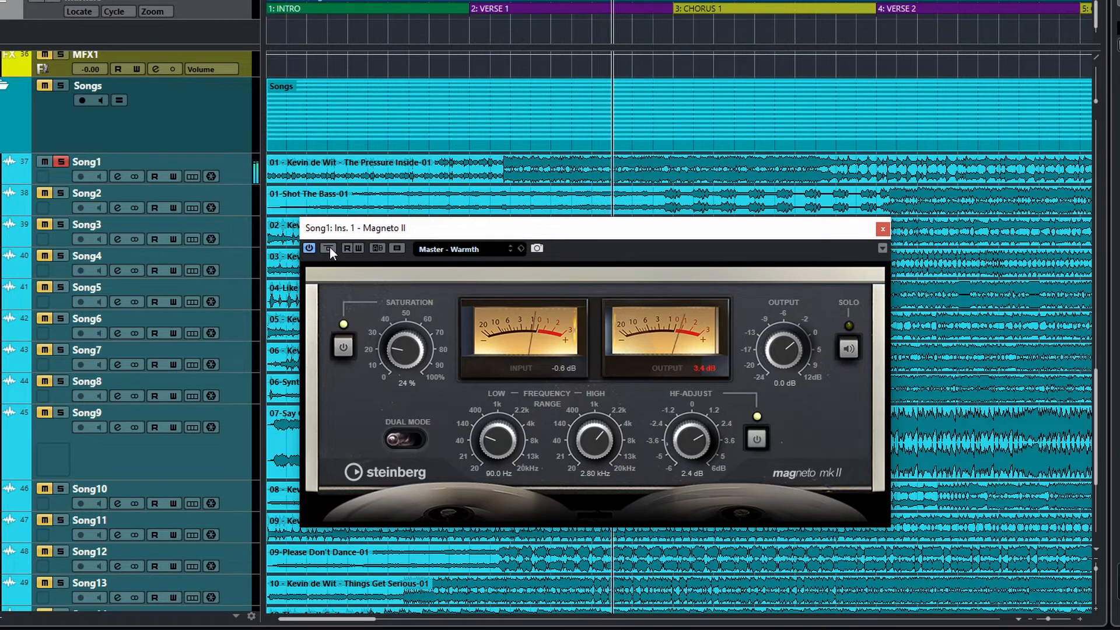
pyautogui.click(330, 247)
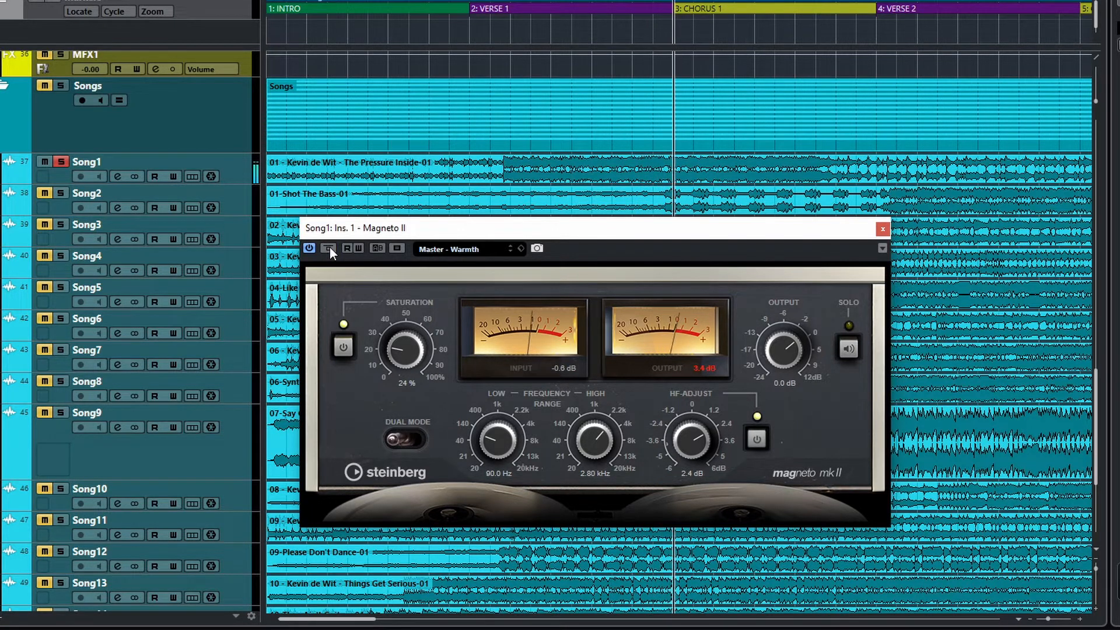
pyautogui.click(331, 248)
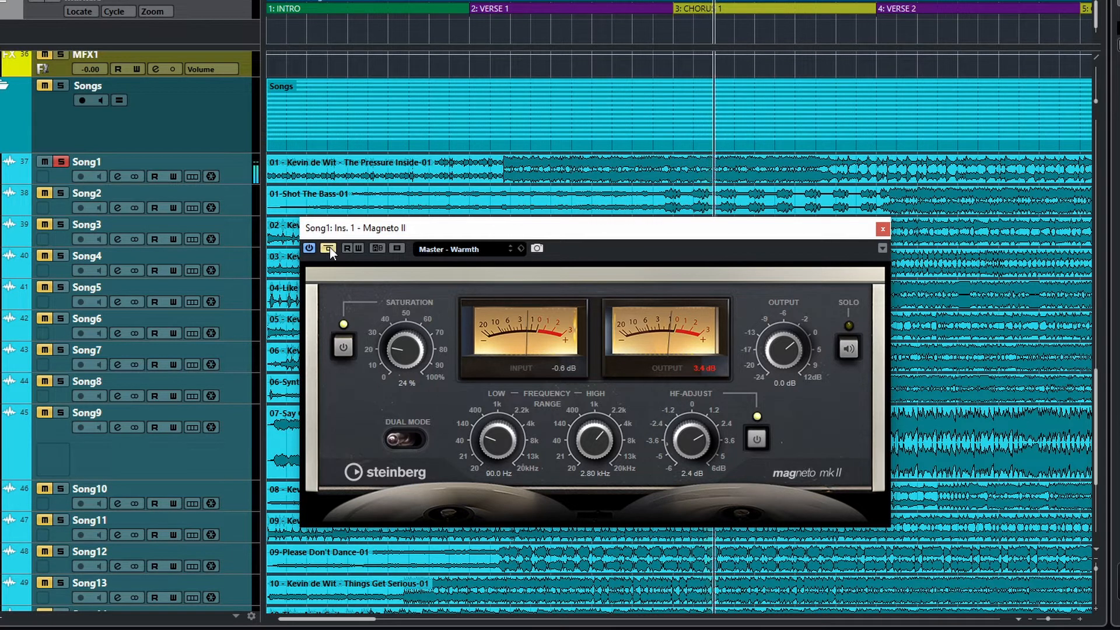
pyautogui.click(330, 247)
pyautogui.click(330, 247)
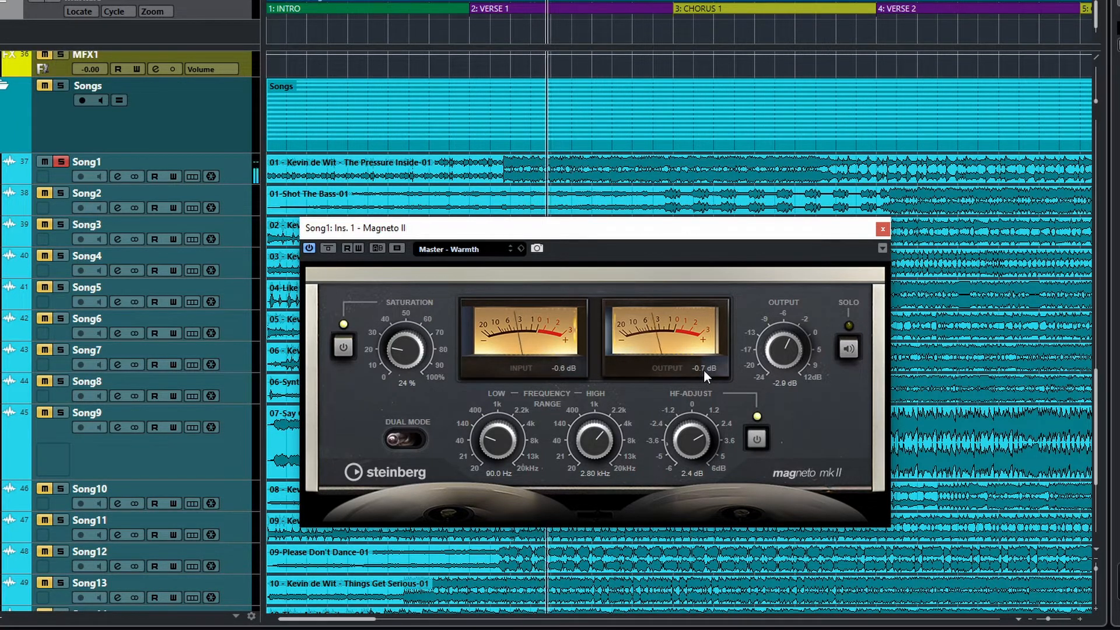
pyautogui.click(329, 248)
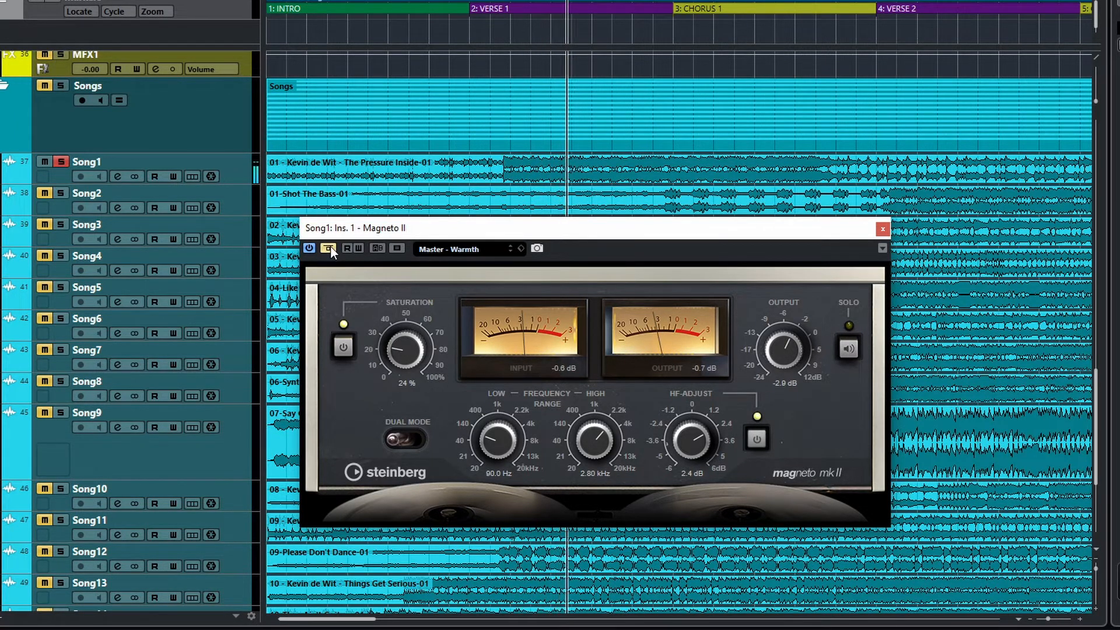
pyautogui.click(325, 247)
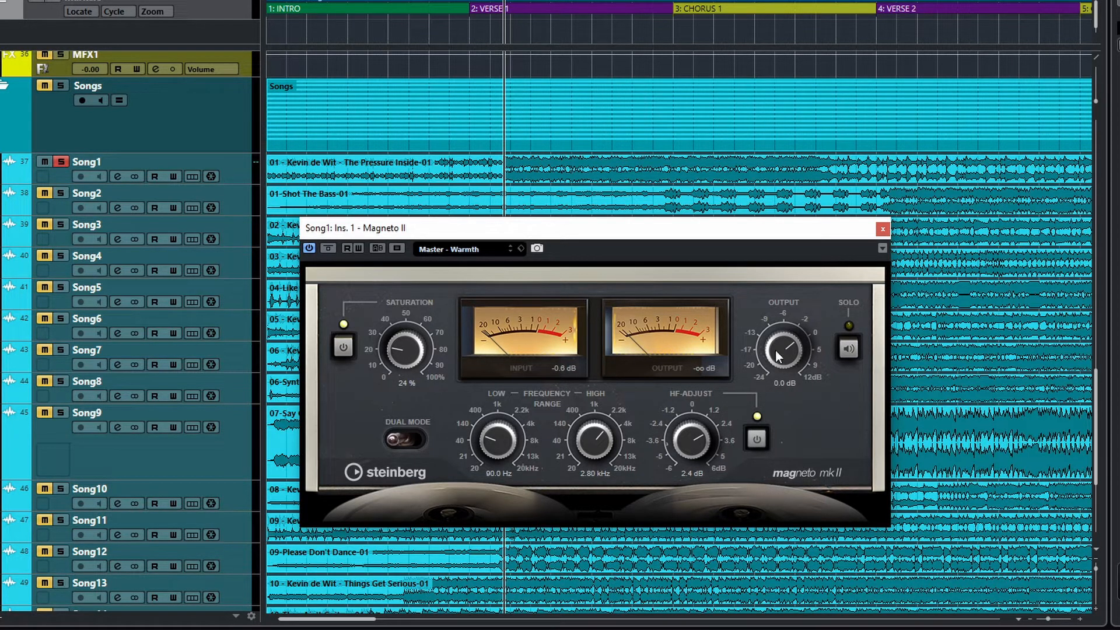
# Step: Play Song1 with the saturation frequency band soloed, and switch off both HF-Adjust and saturation
pyautogui.press('space')
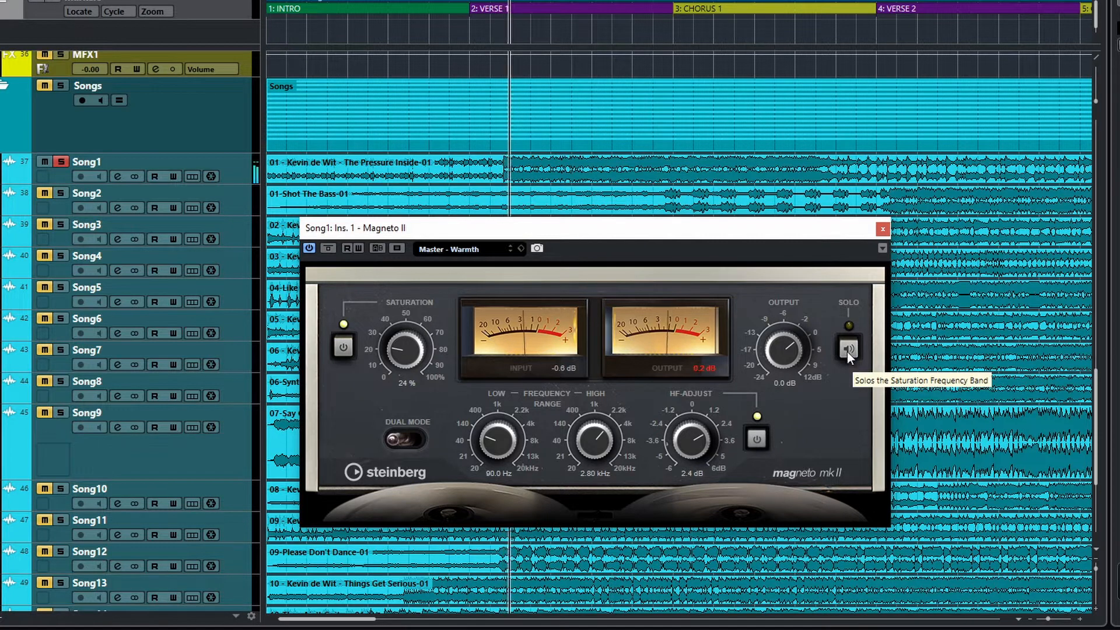
pyautogui.click(848, 349)
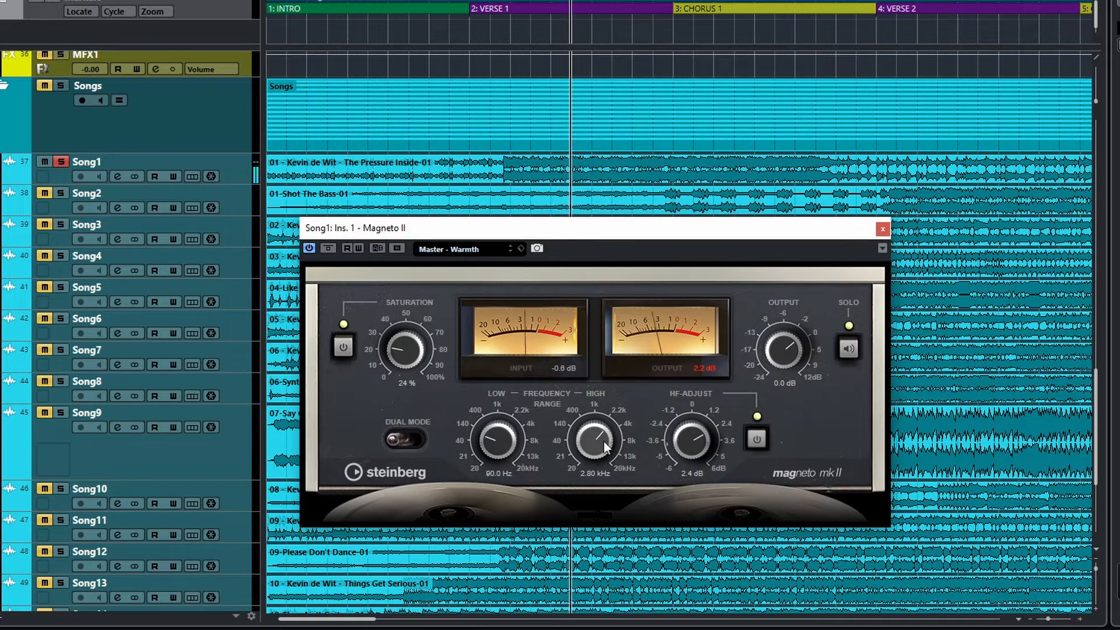
pyautogui.click(756, 440)
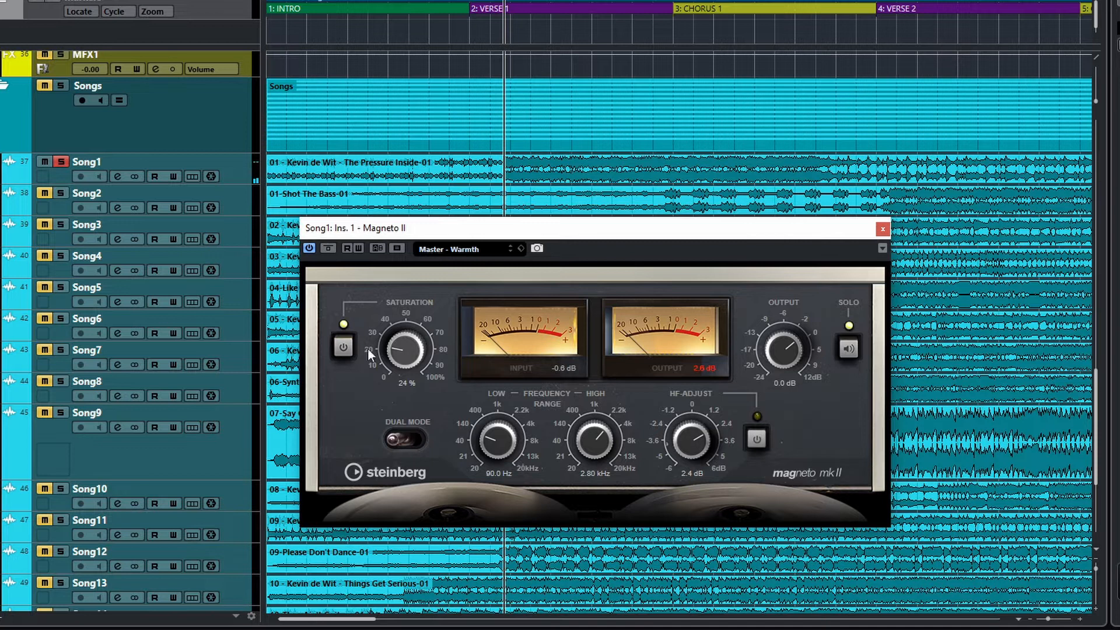
pyautogui.click(343, 348)
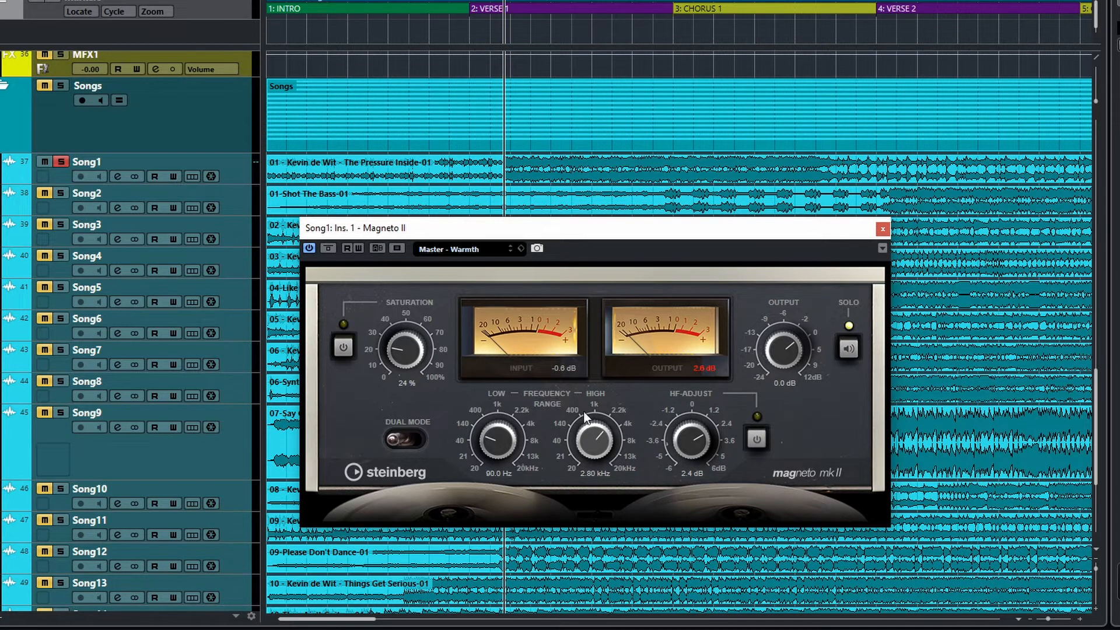
# Step: Widen the soloed saturation band to a low limit of 20.0 Hz and a high limit of 20.00 kHz
pyautogui.moveTo(497, 441); pyautogui.dragTo(505, 477)
pyautogui.moveTo(598, 439); pyautogui.dragTo(583, 289)
pyautogui.moveTo(503, 452); pyautogui.dragTo(500, 482)
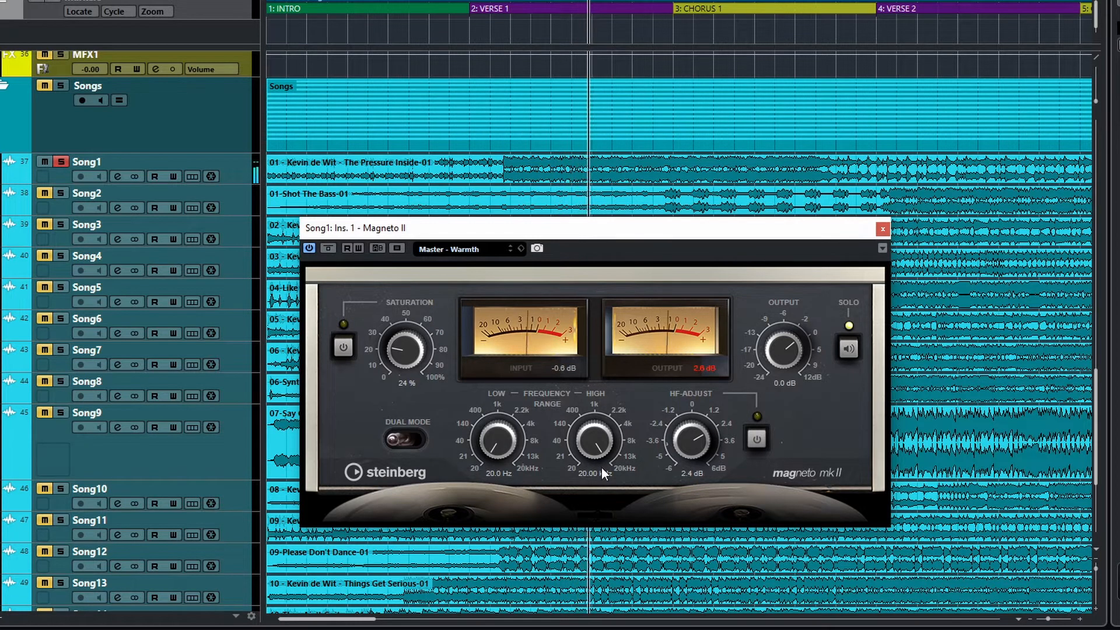
# Step: Try narrower frequency ranges for the soloed band, settling on 92.8 Hz to 4.00 kHz, and play Song1
pyautogui.moveTo(593, 438); pyautogui.dragTo(591, 491)
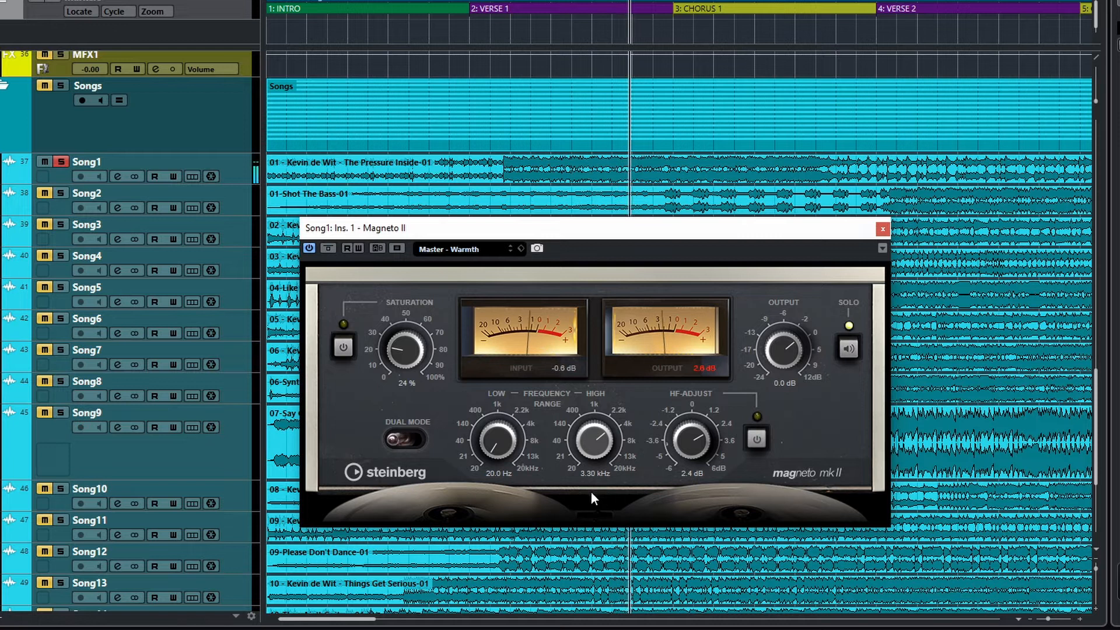
pyautogui.moveTo(491, 450); pyautogui.dragTo(493, 416)
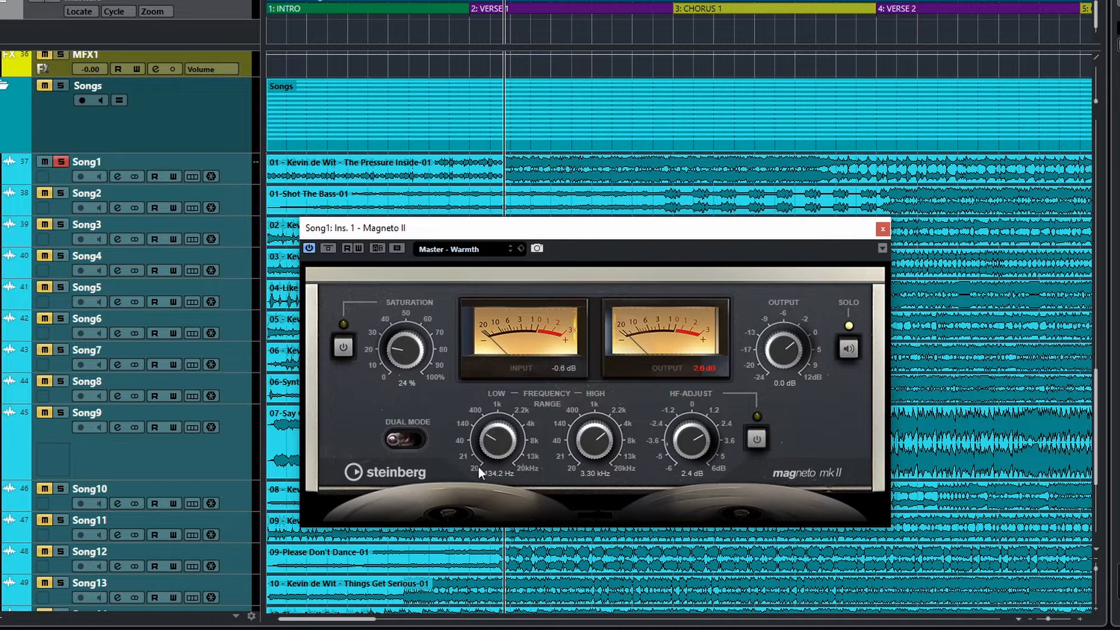
pyautogui.moveTo(502, 441); pyautogui.dragTo(537, 605)
pyautogui.moveTo(604, 456); pyautogui.dragTo(608, 290)
pyautogui.moveTo(495, 415); pyautogui.dragTo(489, 402)
pyautogui.moveTo(593, 460)
pyautogui.mouseDown()
pyautogui.moveTo(591, 492)
pyautogui.moveTo(591, 467)
pyautogui.moveTo(586, 478)
pyautogui.mouseUp()
pyautogui.press('space')
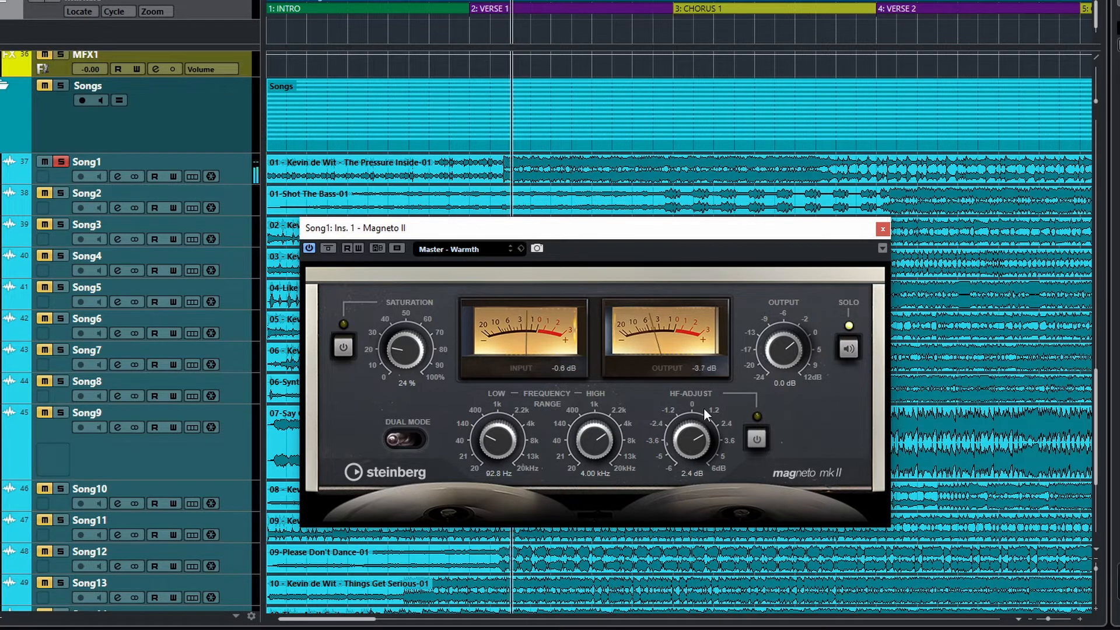
# Step: Set the saturation frequency range to its full width, 20.0 Hz to 20.00 kHz
pyautogui.moveTo(497, 450); pyautogui.dragTo(488, 506)
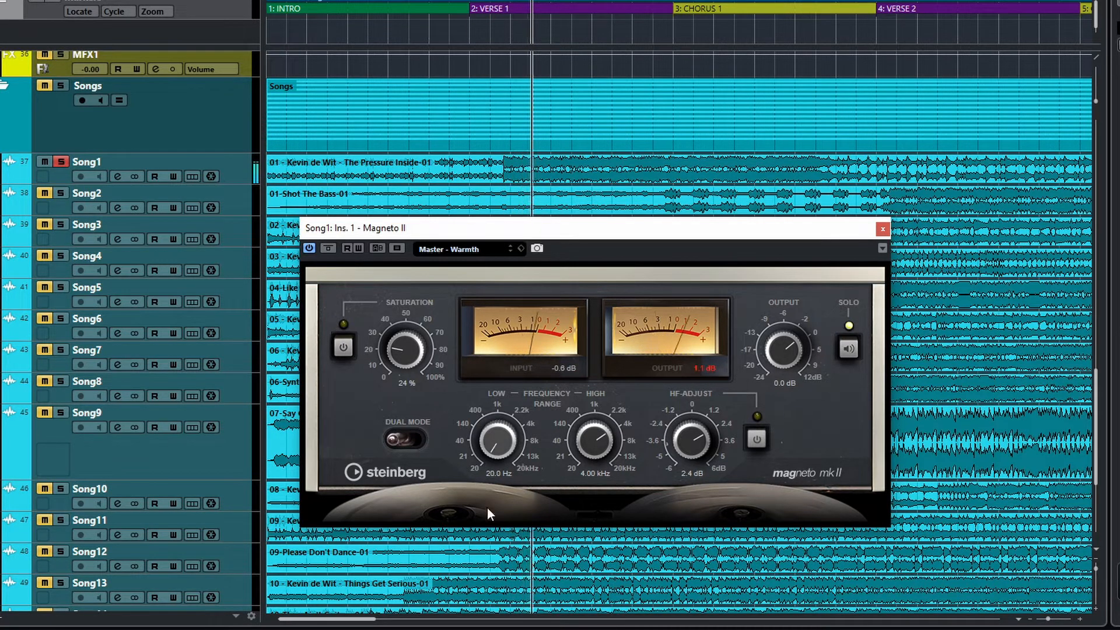
pyautogui.moveTo(591, 447); pyautogui.dragTo(591, 321)
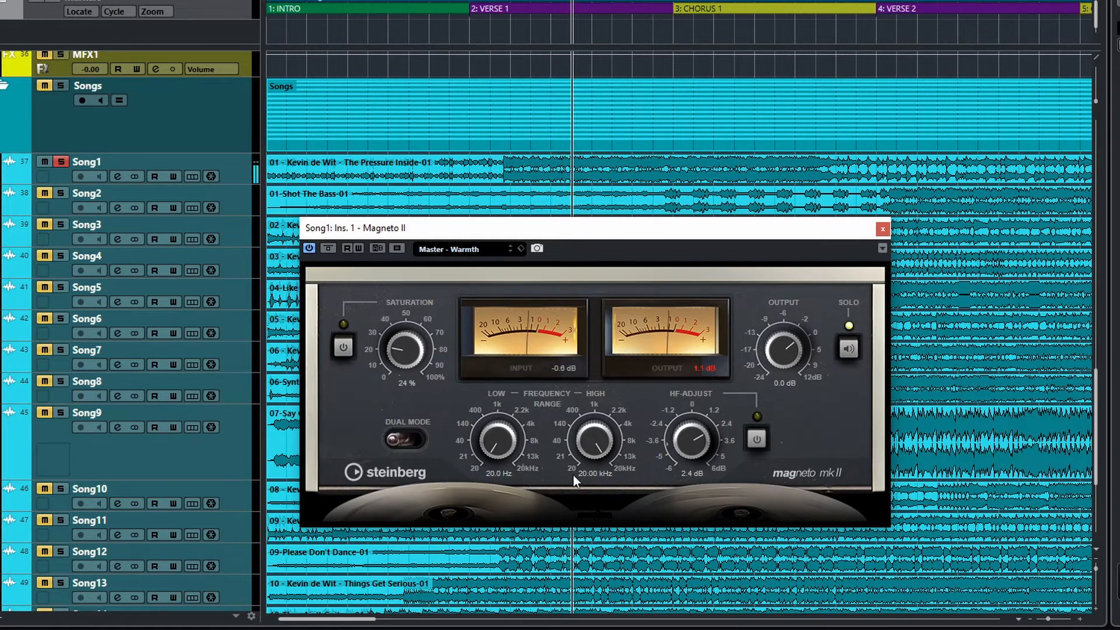
# Step: Switch saturation back on and sweep its amount down to 0% and up to 100%
pyautogui.click(343, 346)
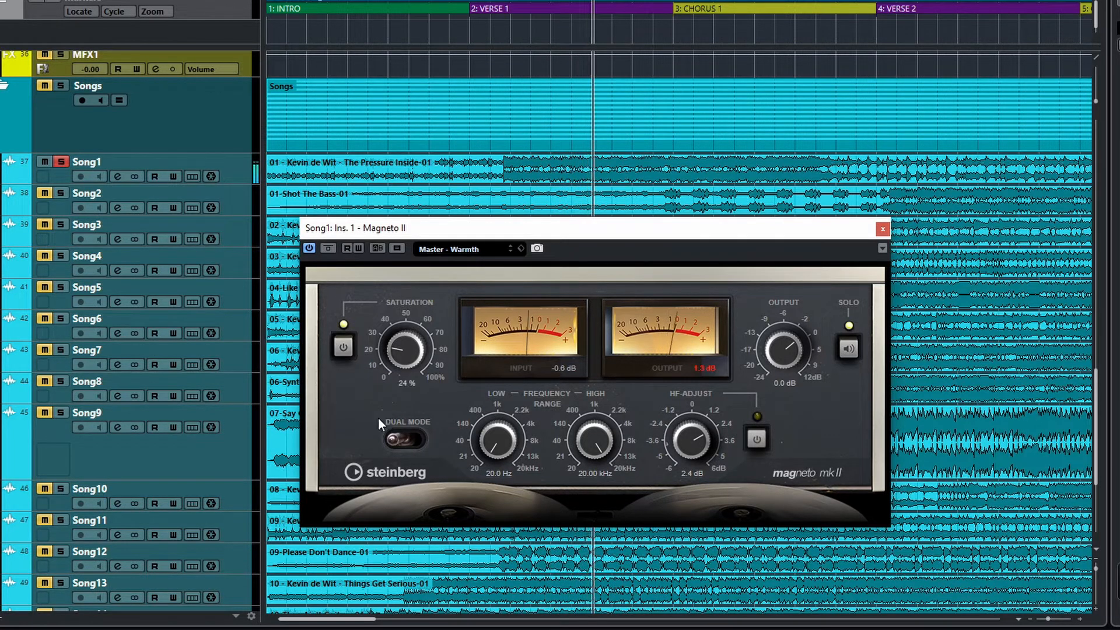
pyautogui.moveTo(403, 355); pyautogui.dragTo(448, 497)
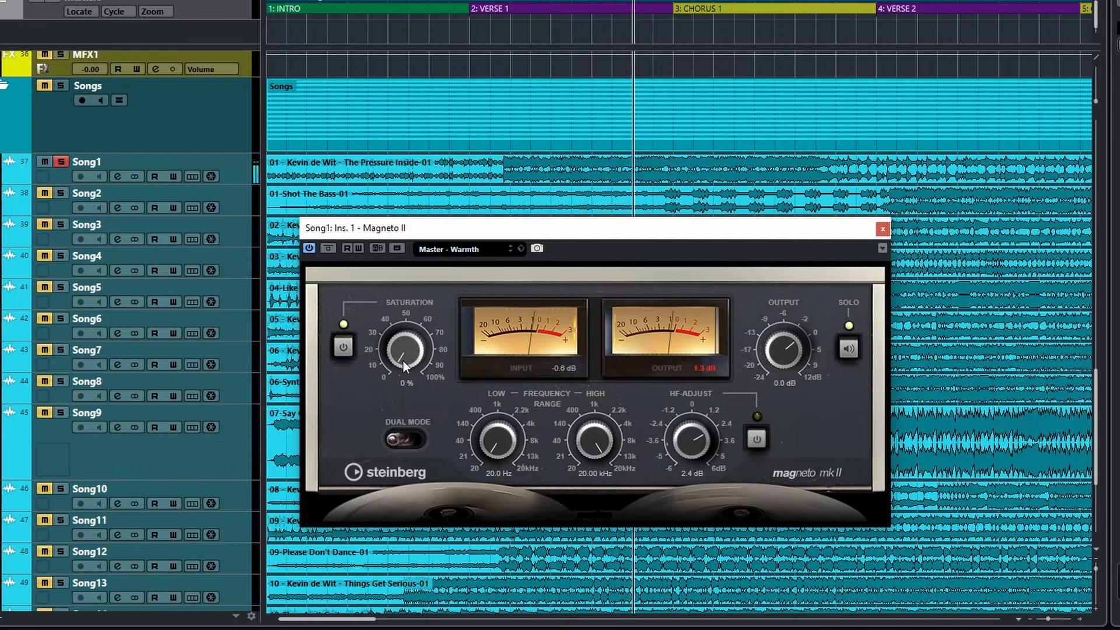
pyautogui.moveTo(402, 363); pyautogui.dragTo(417, 214)
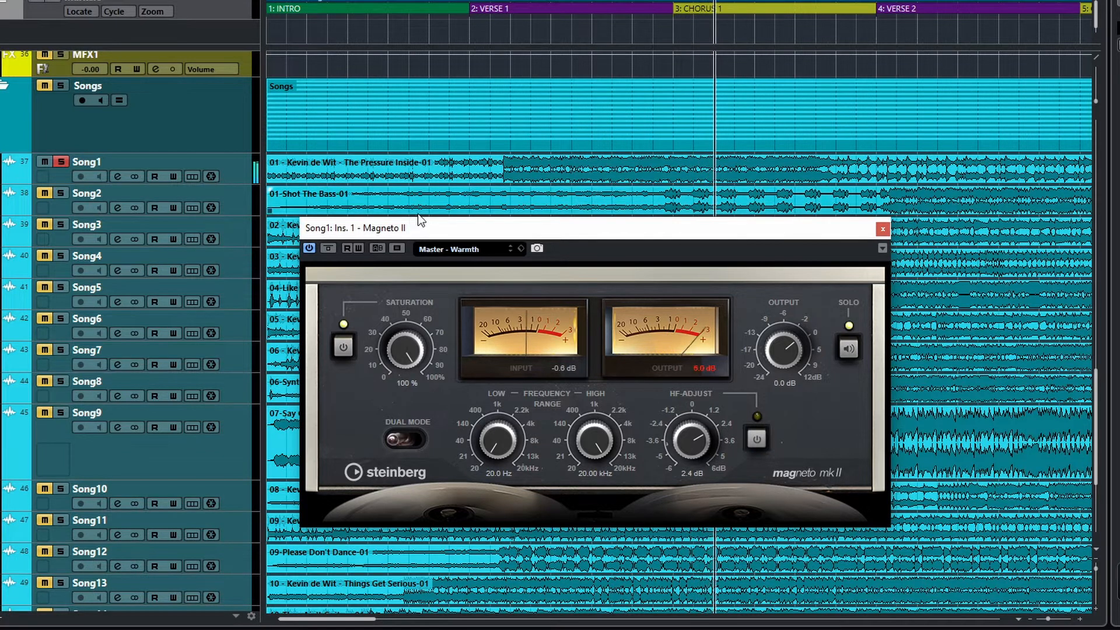
# Step: Lower the output to -4.5 dB and compare the sound with saturation off and with the plug-in bypassed
pyautogui.moveTo(781, 337); pyautogui.dragTo(783, 363)
pyautogui.click(343, 348)
pyautogui.click(345, 350)
pyautogui.click(329, 248)
pyautogui.click(330, 247)
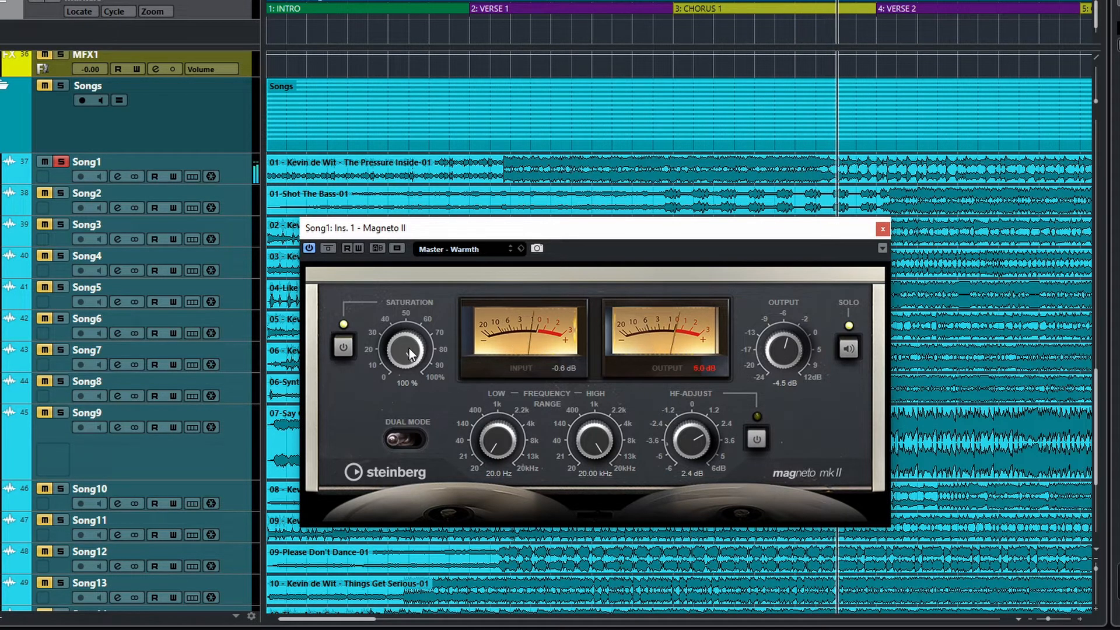
# Step: Sweep the saturation to 0% and back up to 100%, and reset the output level to 0.0 dB
pyautogui.moveTo(408, 356); pyautogui.dragTo(408, 369)
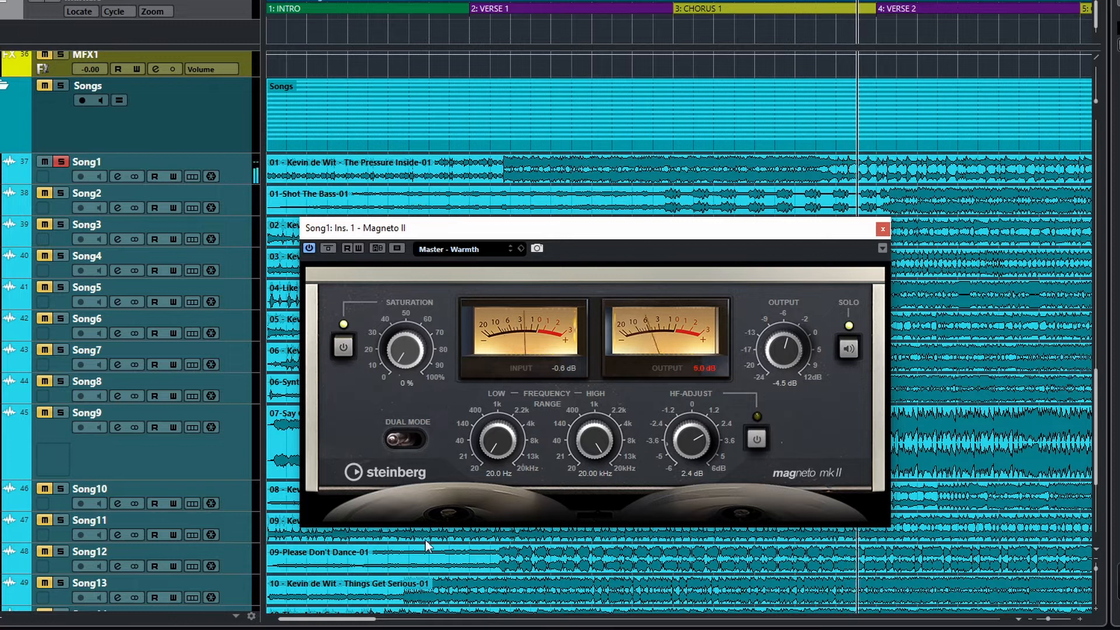
pyautogui.moveTo(431, 582); pyautogui.dragTo(438, 327)
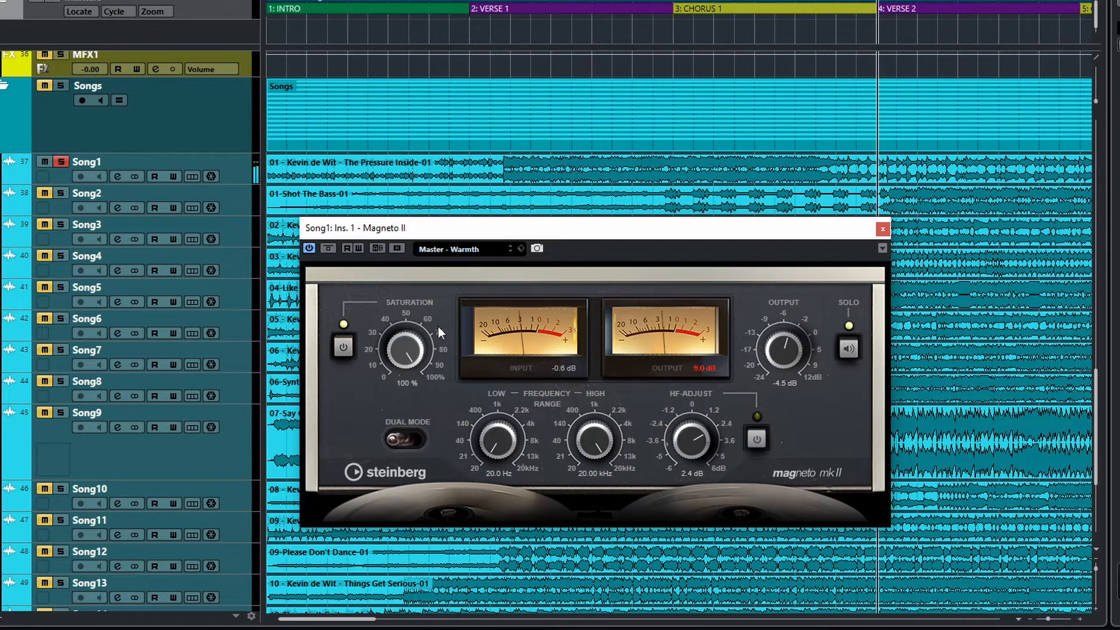
pyautogui.keyDown('ctrl'); pyautogui.click(780, 355); pyautogui.keyUp('ctrl')
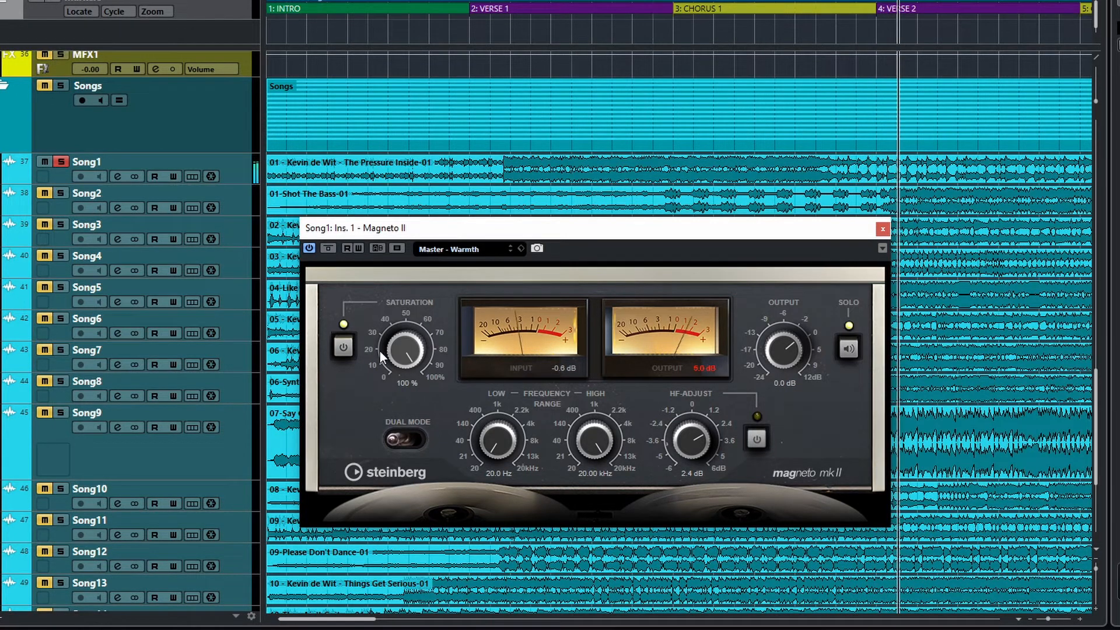
pyautogui.moveTo(404, 409); pyautogui.dragTo(421, 360)
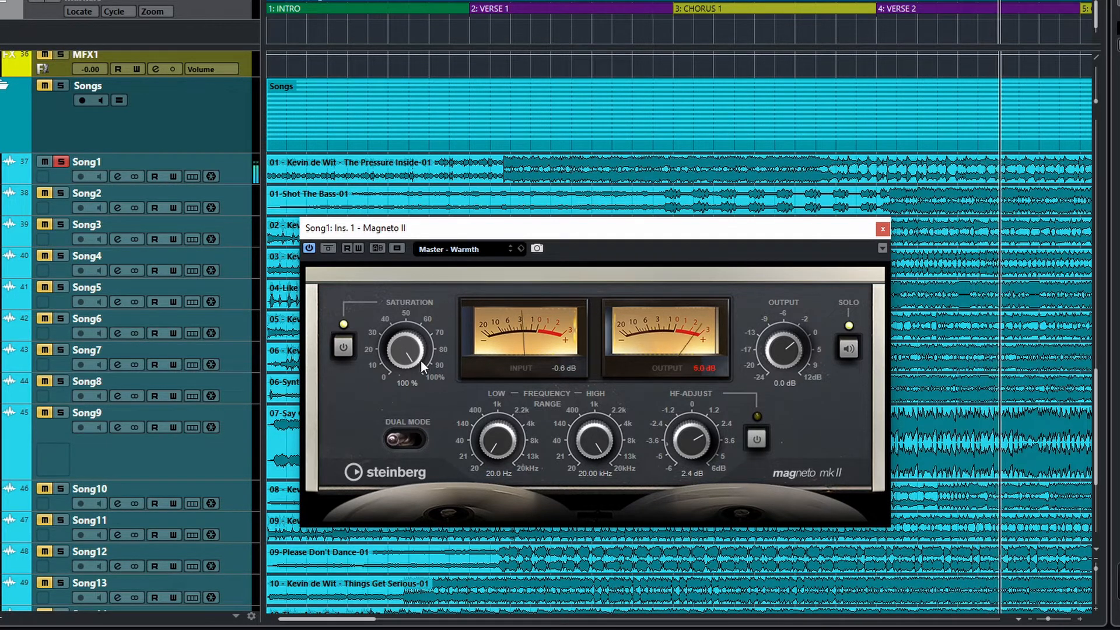
# Step: Set the saturation to 40% and trim the output to -1.6 dB while comparing against the bypassed signal
pyautogui.moveTo(421, 361); pyautogui.dragTo(401, 471)
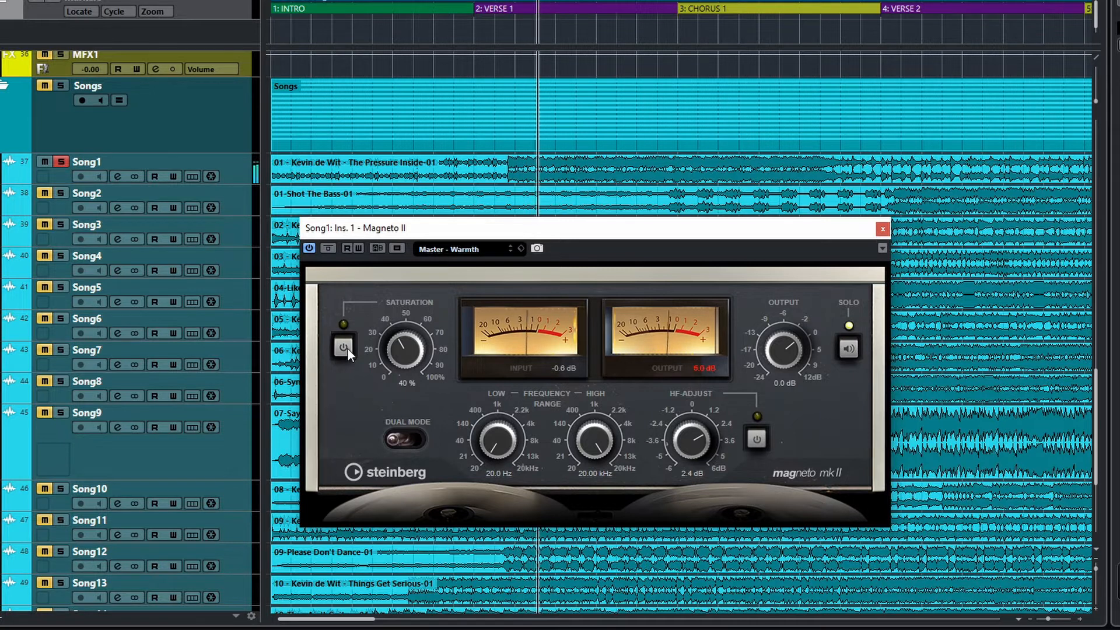
pyautogui.moveTo(793, 348); pyautogui.dragTo(789, 359)
pyautogui.click(325, 249)
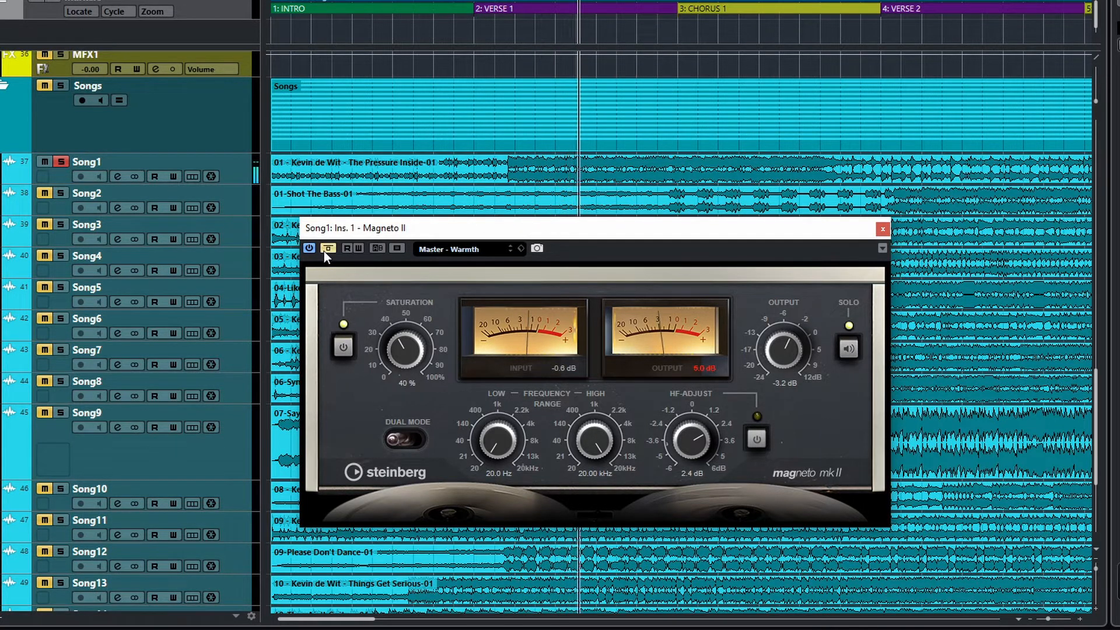
pyautogui.click(325, 251)
pyautogui.moveTo(773, 353); pyautogui.dragTo(777, 351)
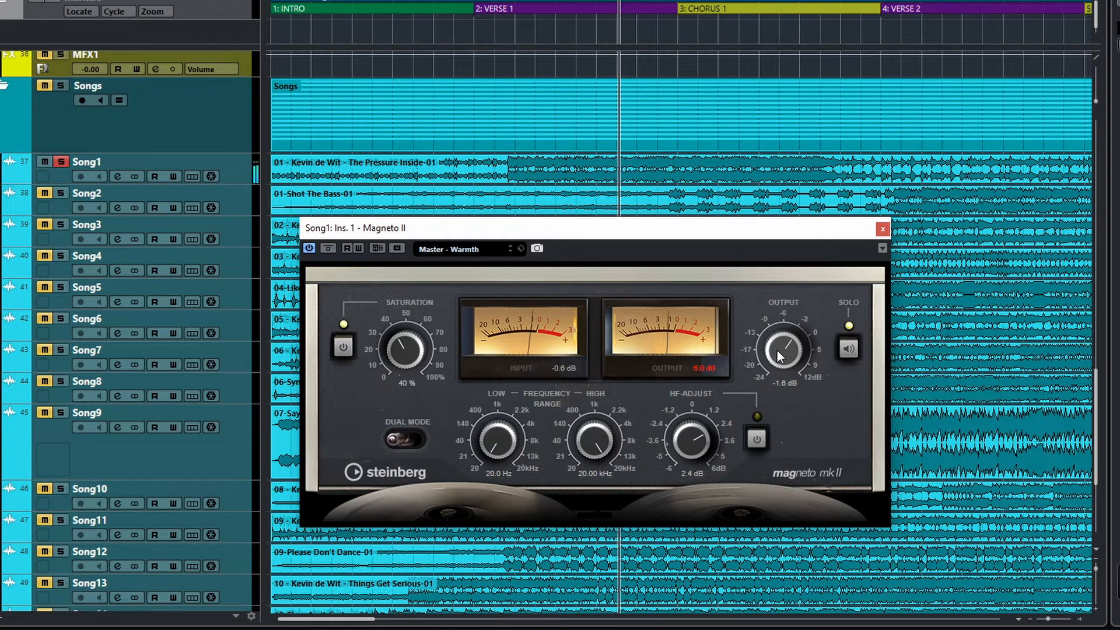
# Step: Turn solo off and trim the output to -1.3 dB while comparing the processed sound against the bypassed signal
pyautogui.click(849, 348)
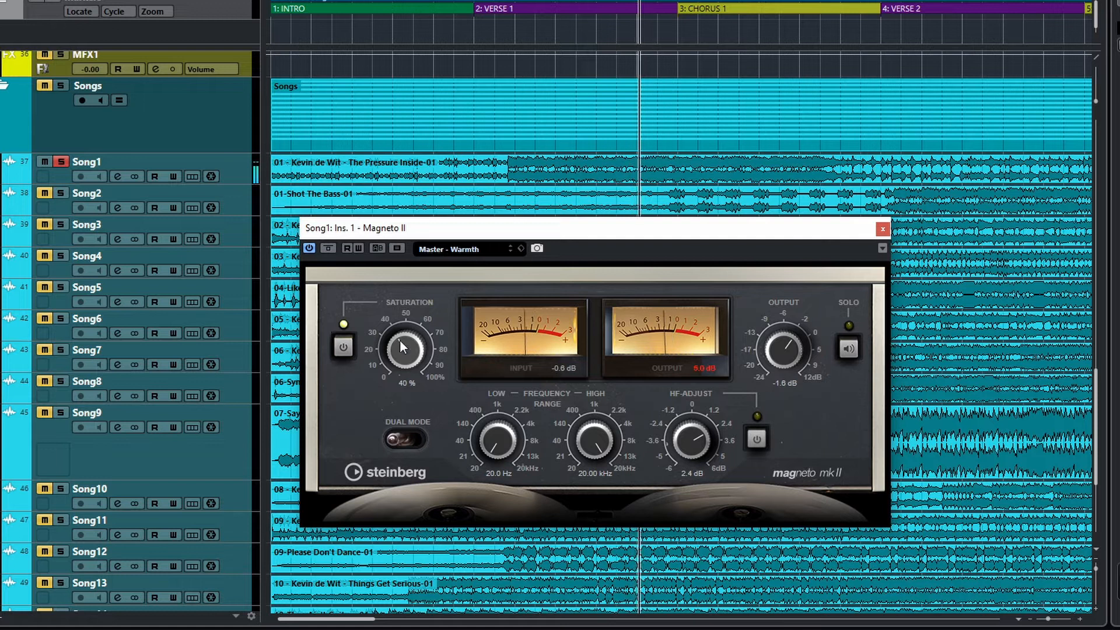
pyautogui.click(327, 249)
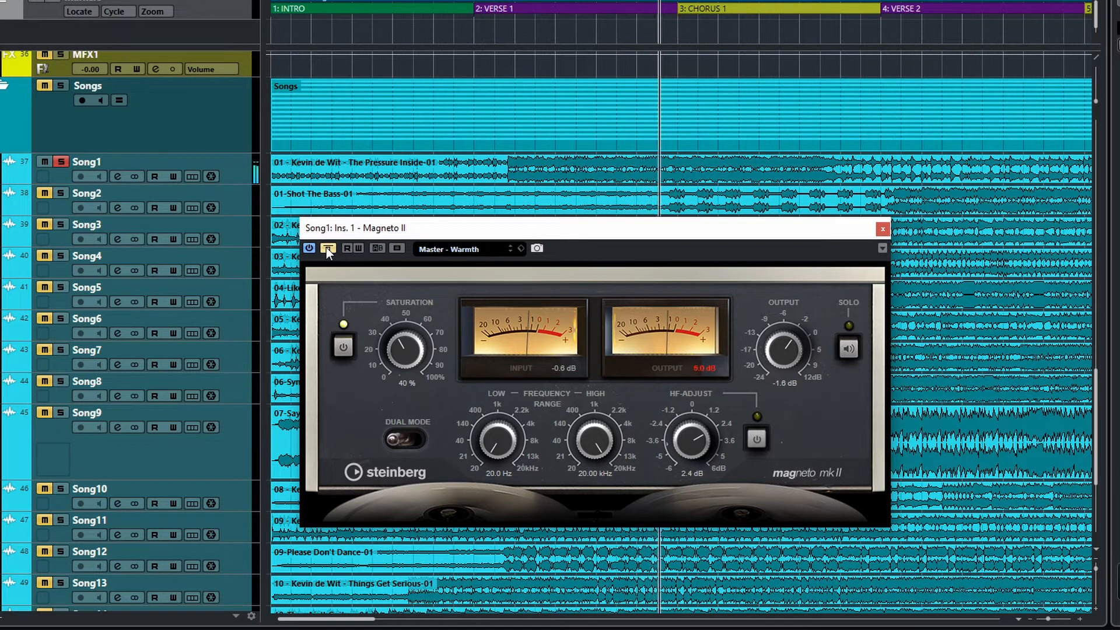
pyautogui.click(327, 248)
pyautogui.moveTo(780, 354); pyautogui.dragTo(780, 354)
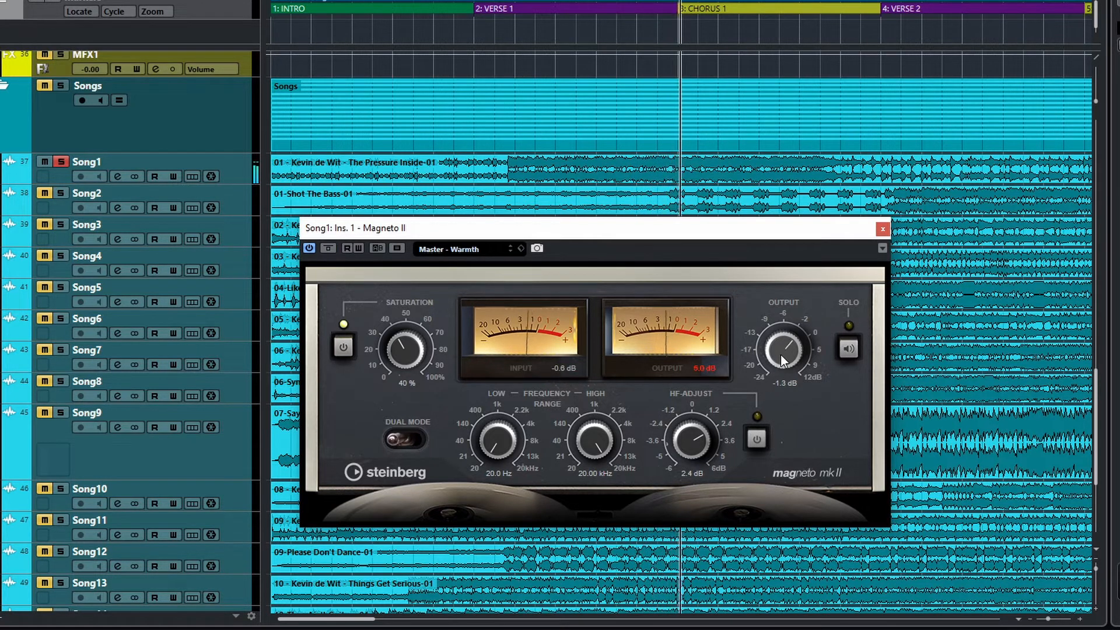
pyautogui.click(327, 248)
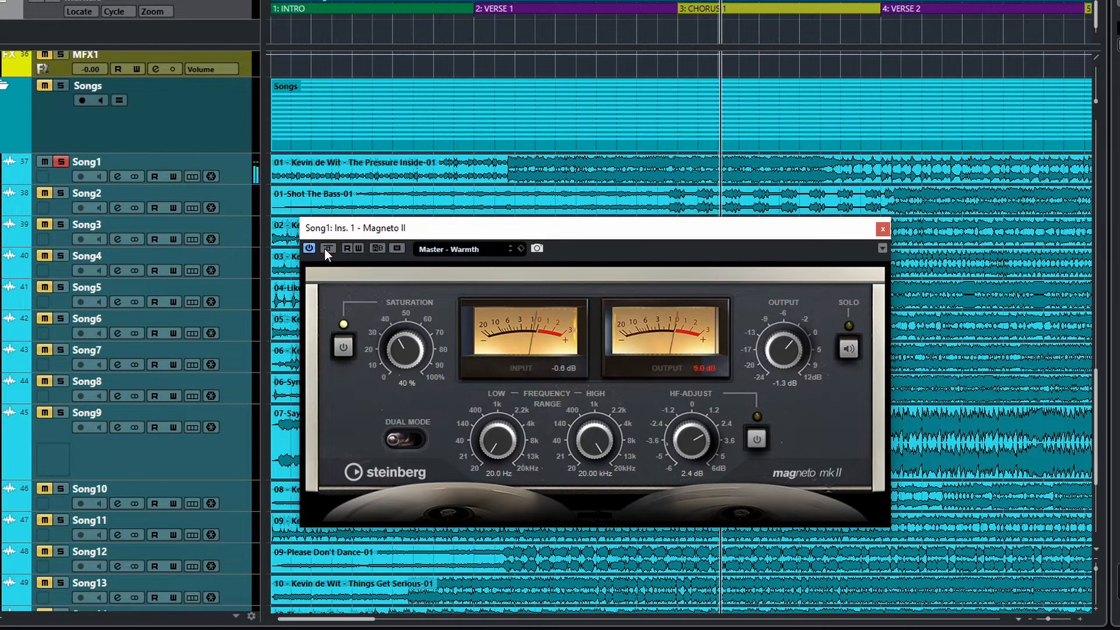
pyautogui.click(327, 249)
pyautogui.click(323, 250)
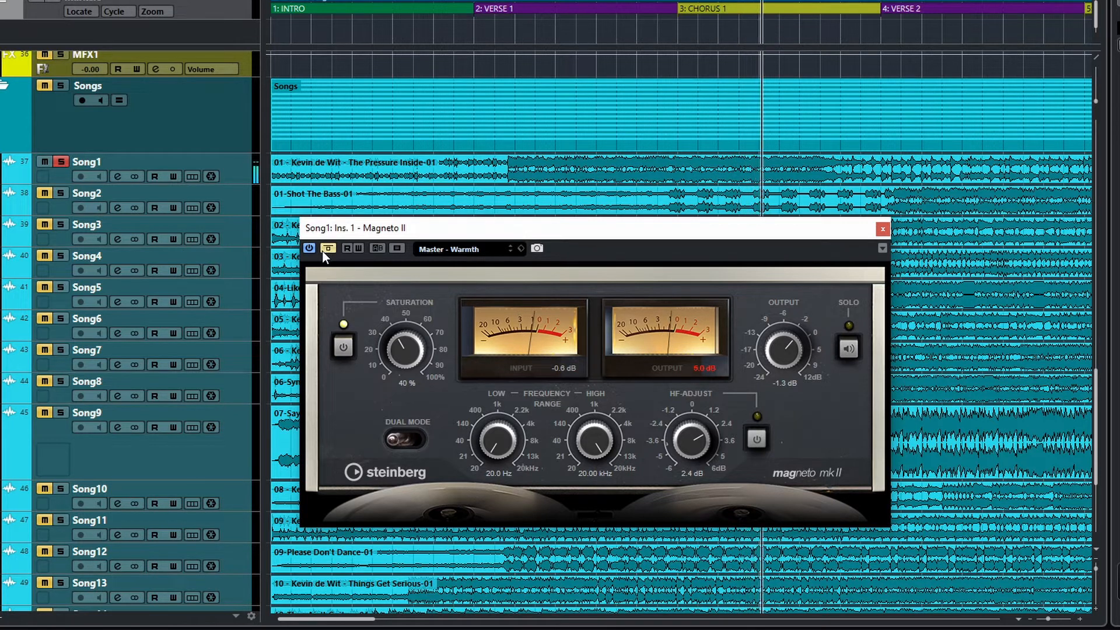
pyautogui.click(322, 249)
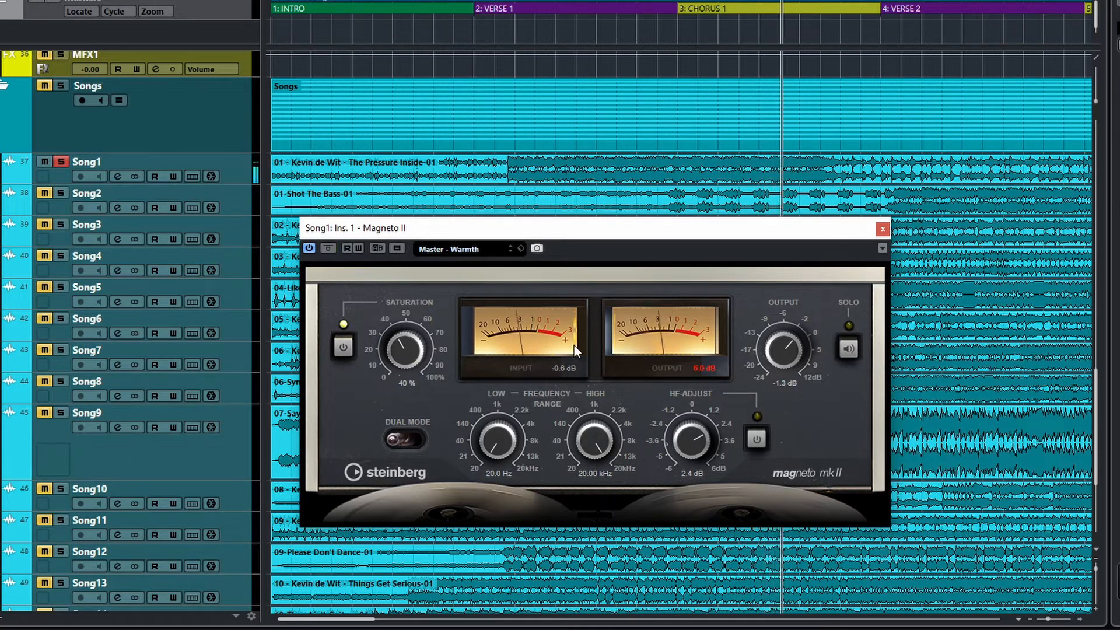
# Step: Switch solo and HF-Adjust on, and sweep HF-Adjust down to -6.0 dB, up to 6.0 dB and back down
pyautogui.click(849, 349)
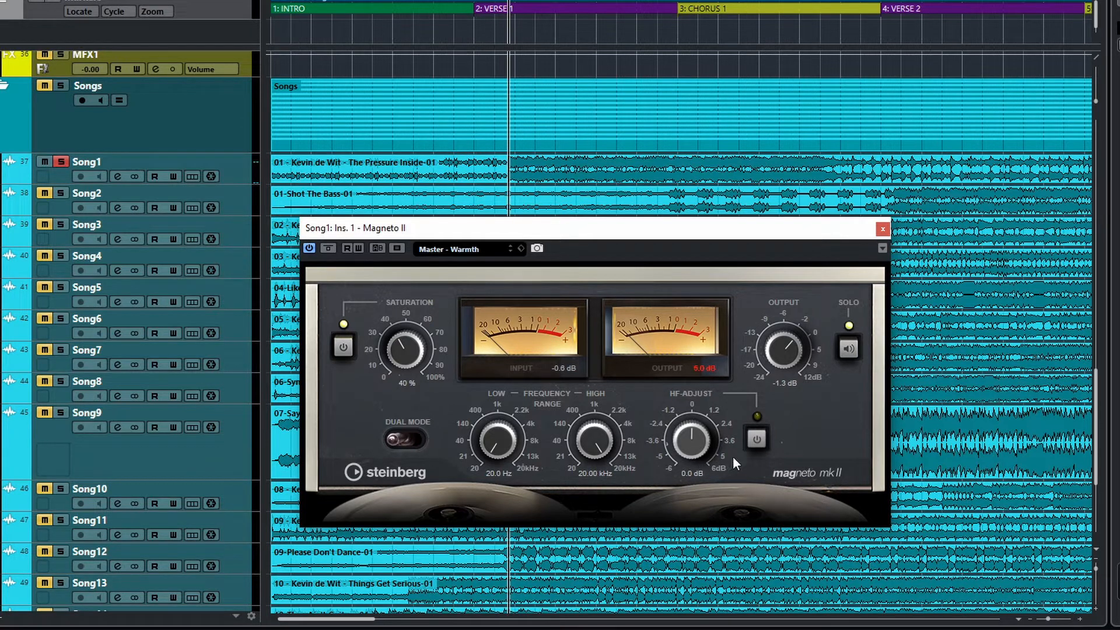
pyautogui.click(755, 440)
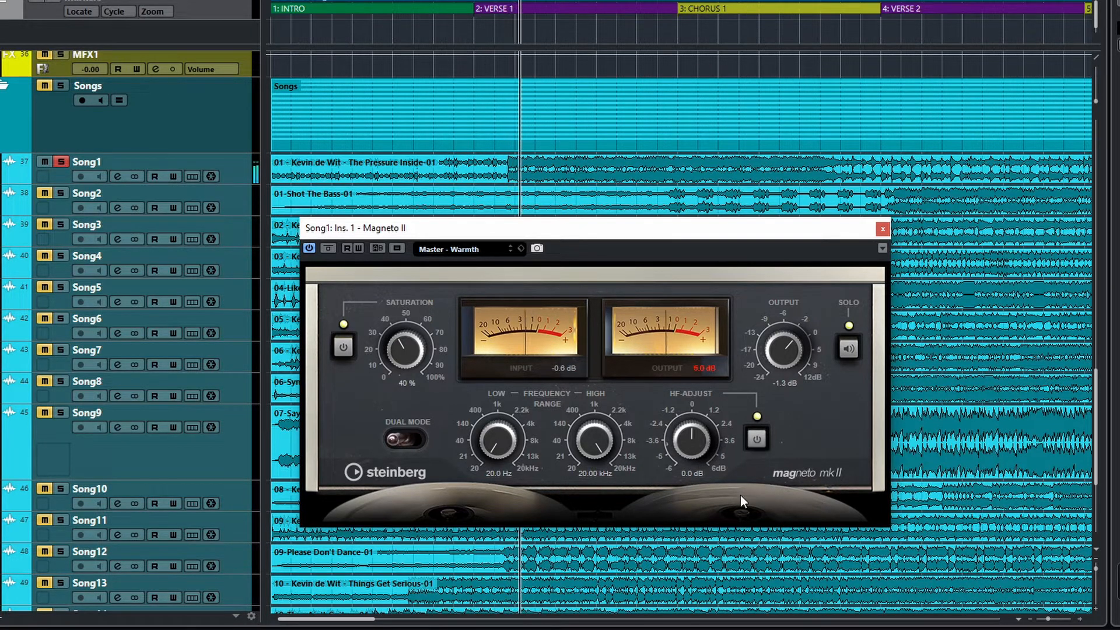
pyautogui.moveTo(689, 454); pyautogui.dragTo(683, 516)
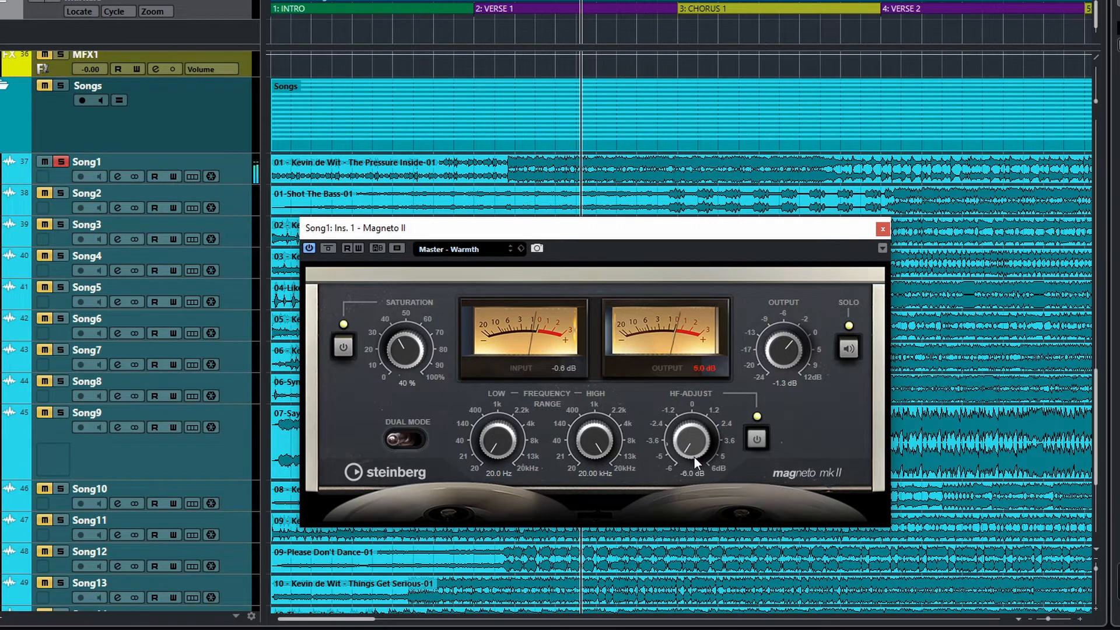
pyautogui.moveTo(694, 458); pyautogui.dragTo(699, 293)
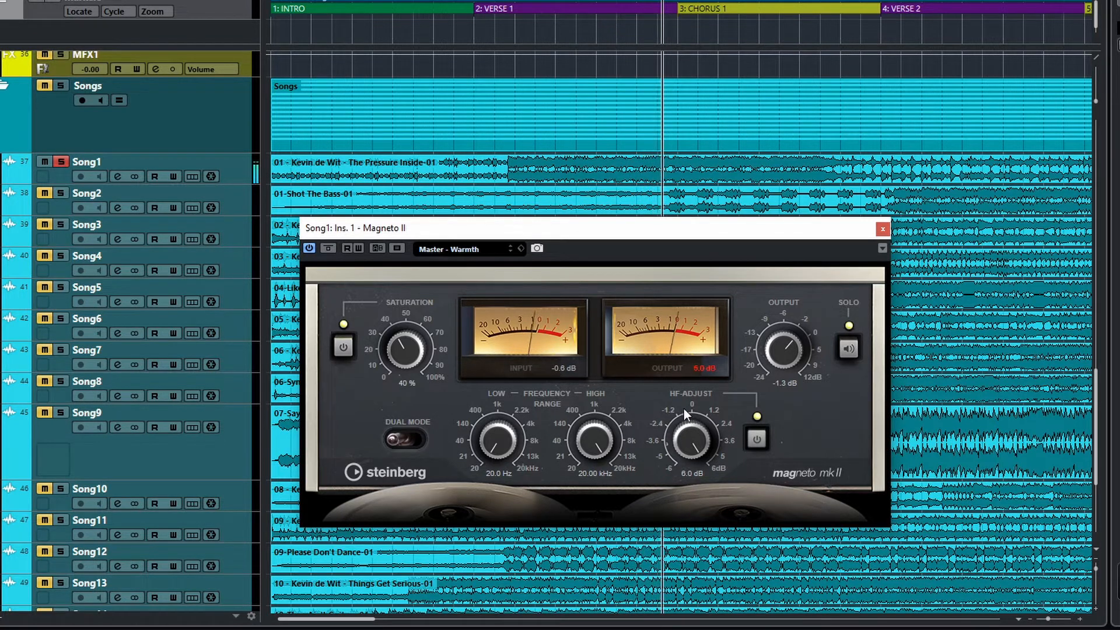
pyautogui.moveTo(684, 446); pyautogui.dragTo(681, 600)
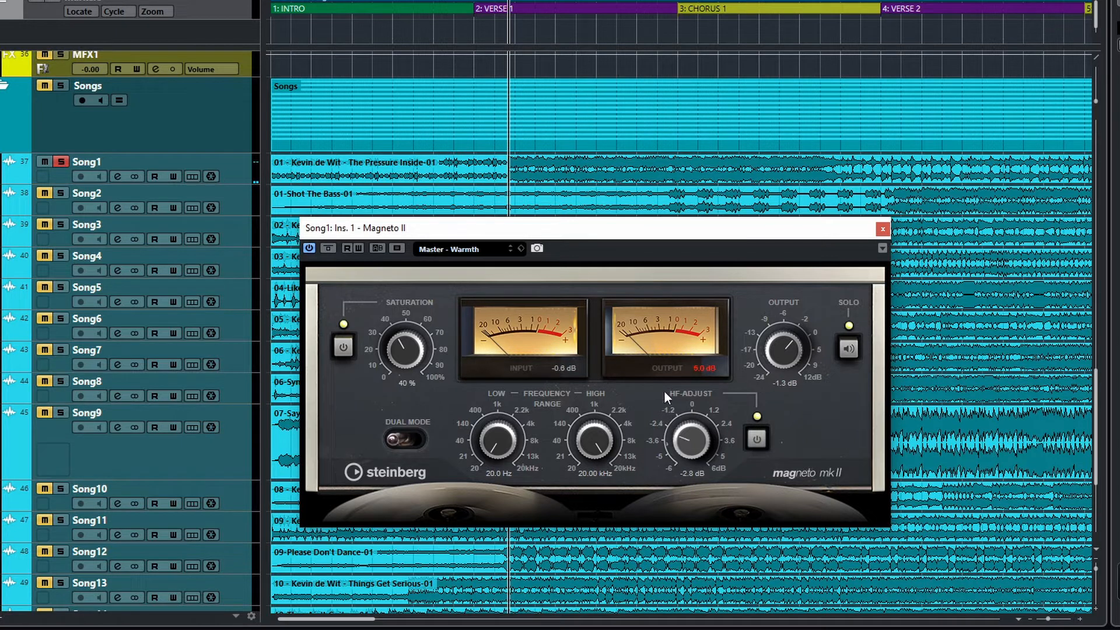
# Step: Lower the frequency range's high limit to 4.25 kHz and sweep HF-Adjust from 6.0 dB down to -3.8 dB, turning solo off
pyautogui.moveTo(680, 425); pyautogui.dragTo(699, 423)
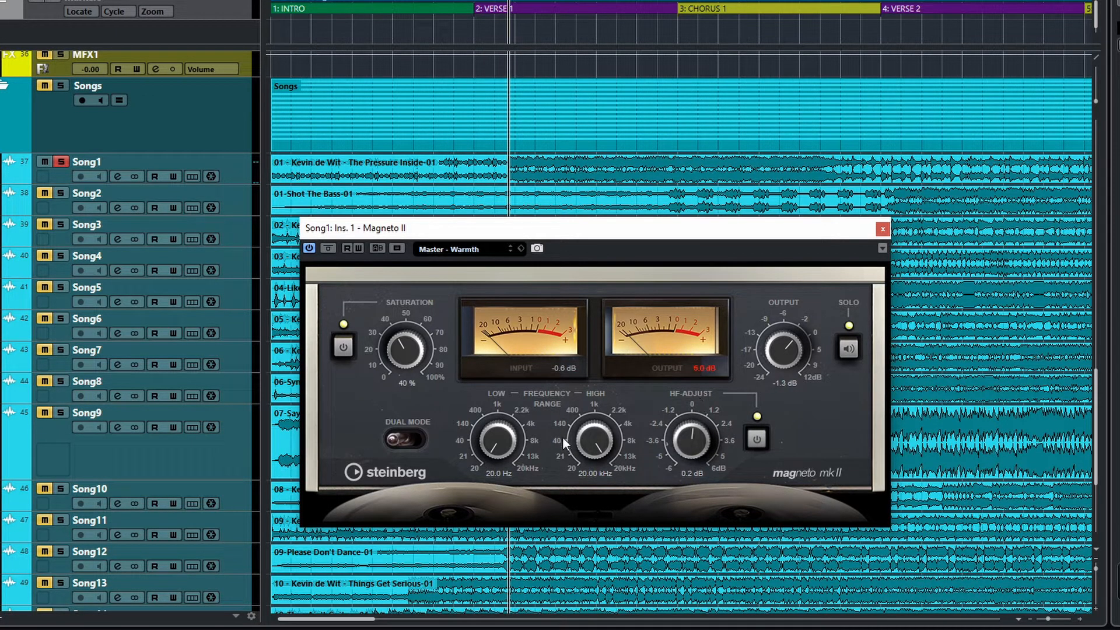
pyautogui.moveTo(594, 462); pyautogui.dragTo(594, 483)
pyautogui.moveTo(689, 450); pyautogui.dragTo(691, 376)
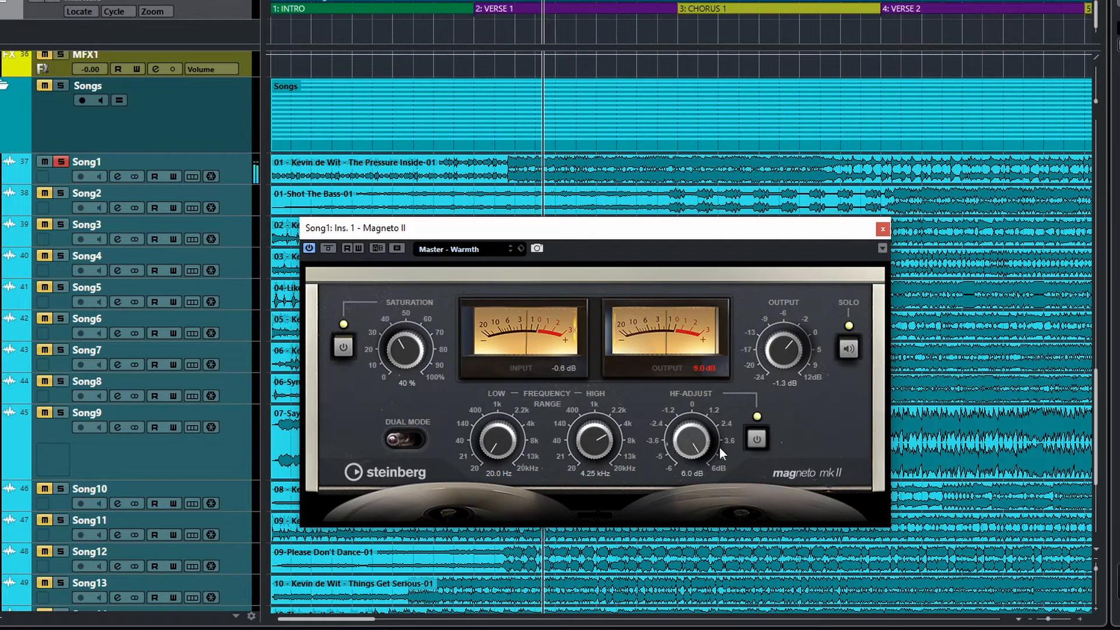
pyautogui.click(840, 350)
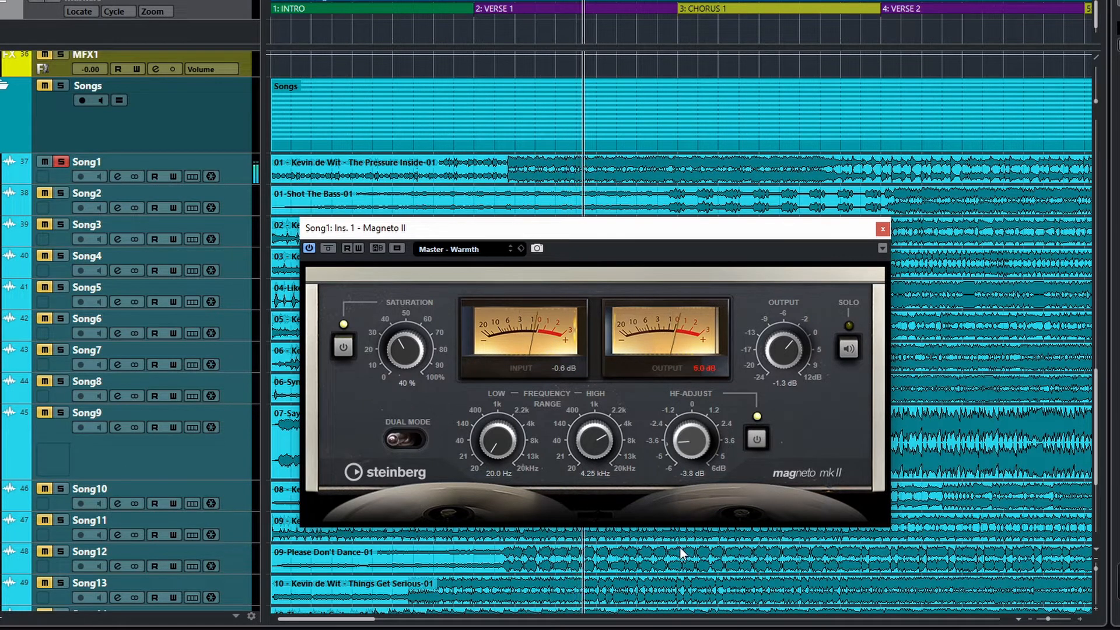
pyautogui.moveTo(681, 587); pyautogui.dragTo(704, 523)
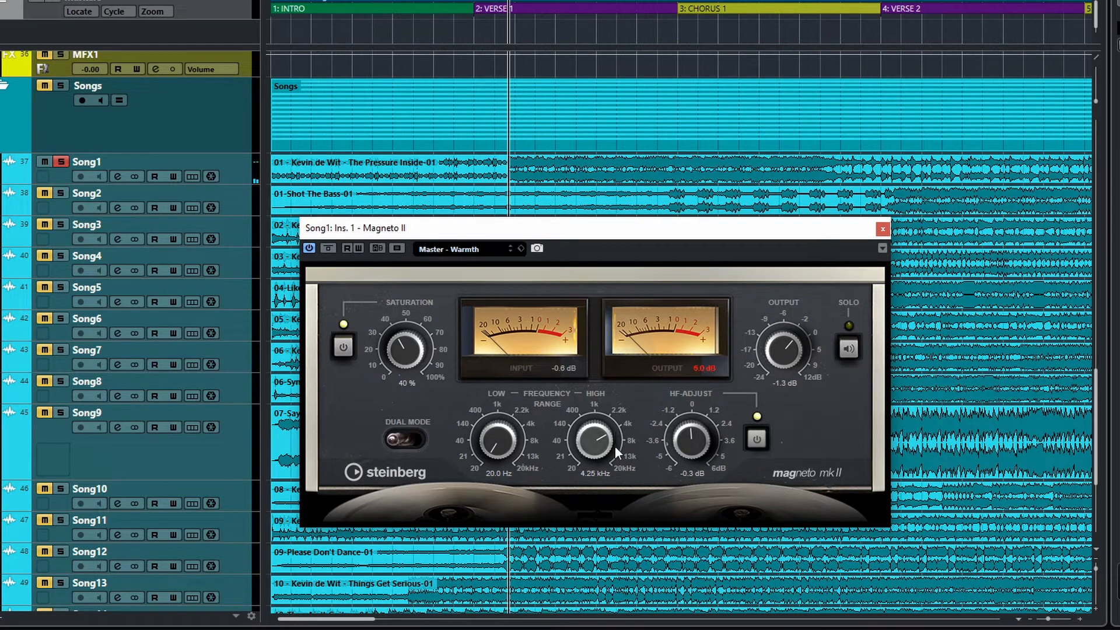
# Step: Solo the saturated band while varying HF-Adjust, and return to the full signal with HF-Adjust at -0.4 dB
pyautogui.click(850, 353)
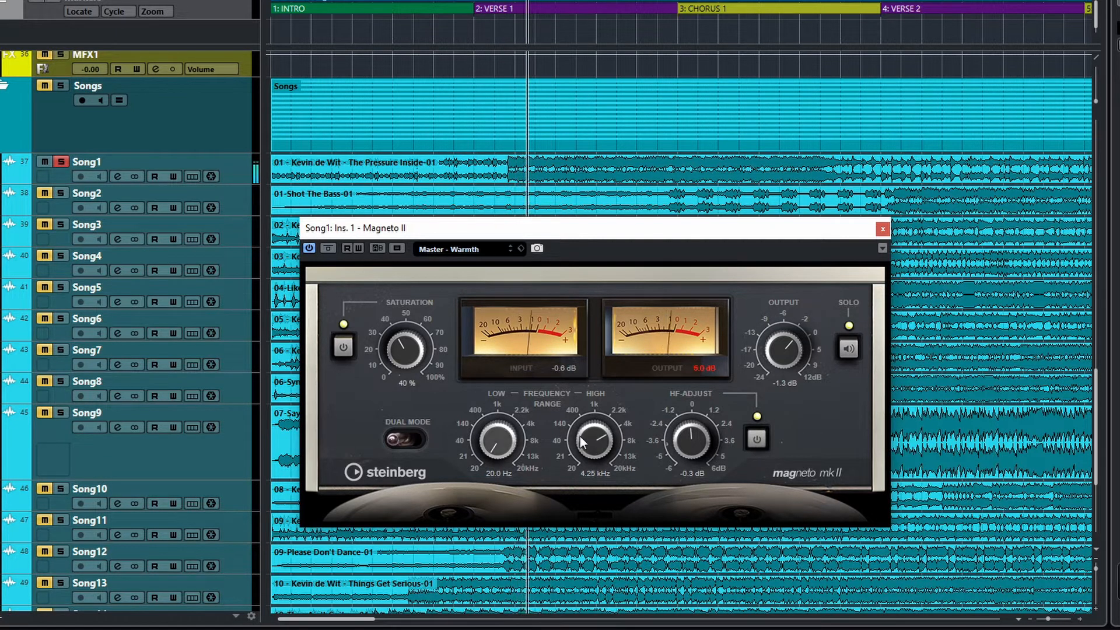
pyautogui.moveTo(699, 453); pyautogui.dragTo(687, 495)
pyautogui.click(849, 354)
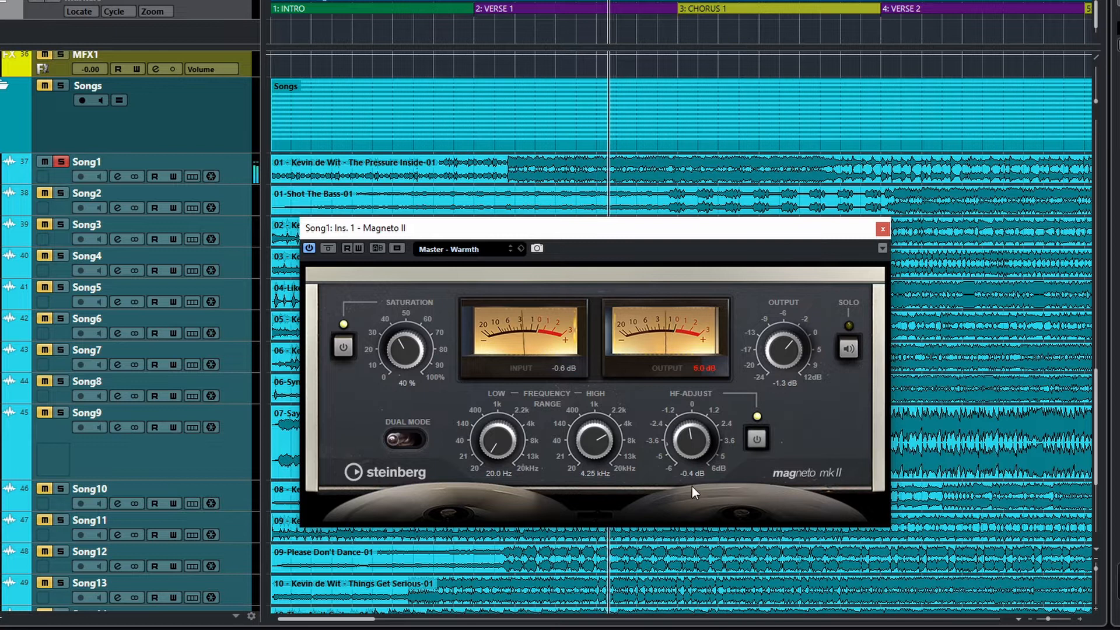
# Step: Sweep HF-Adjust up to 6.0 dB and down to -1.5 dB with the high frequency limit lowered to 2.61 kHz
pyautogui.moveTo(692, 438); pyautogui.dragTo(727, 358)
pyautogui.moveTo(587, 444); pyautogui.dragTo(590, 467)
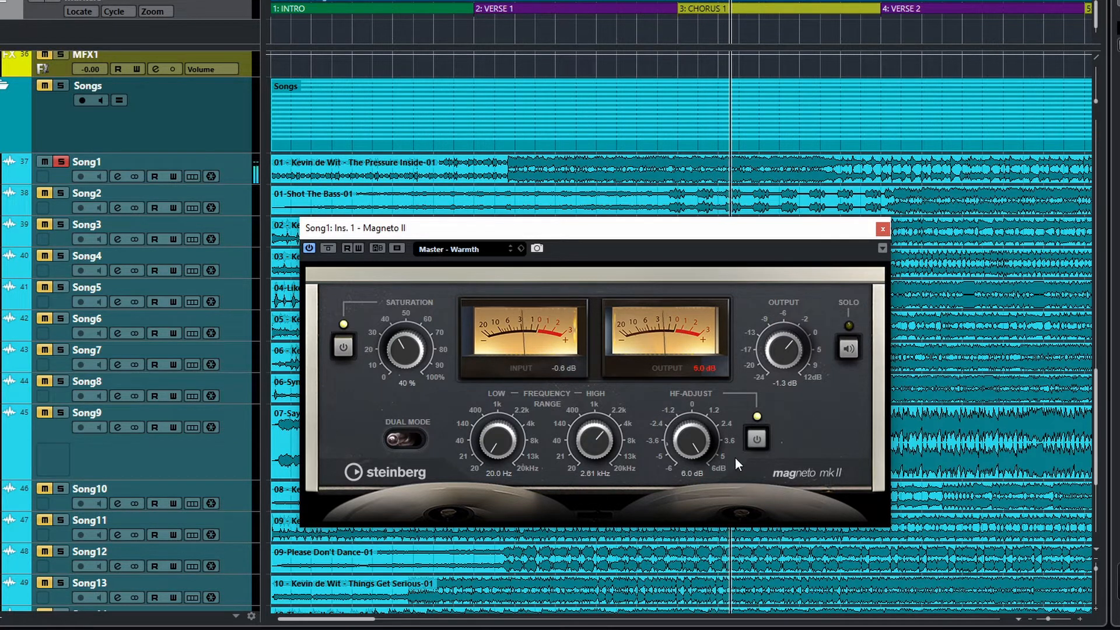
pyautogui.moveTo(679, 481); pyautogui.dragTo(683, 494)
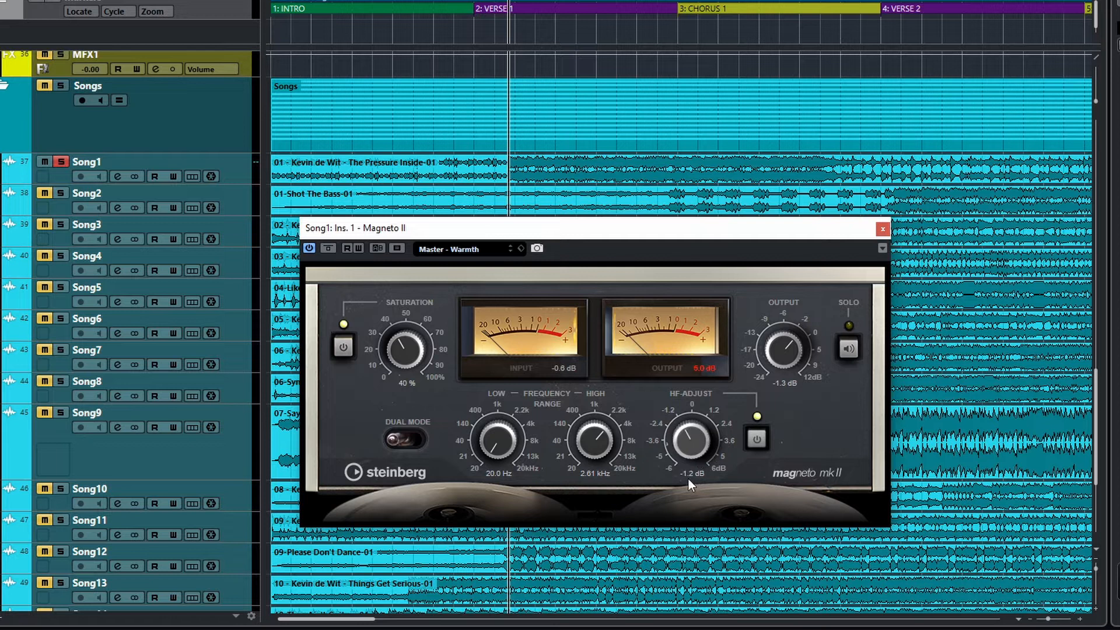
pyautogui.moveTo(680, 451); pyautogui.dragTo(679, 439)
pyautogui.moveTo(669, 445)
pyautogui.mouseDown()
pyautogui.moveTo(688, 423)
pyautogui.moveTo(679, 443)
pyautogui.mouseUp()
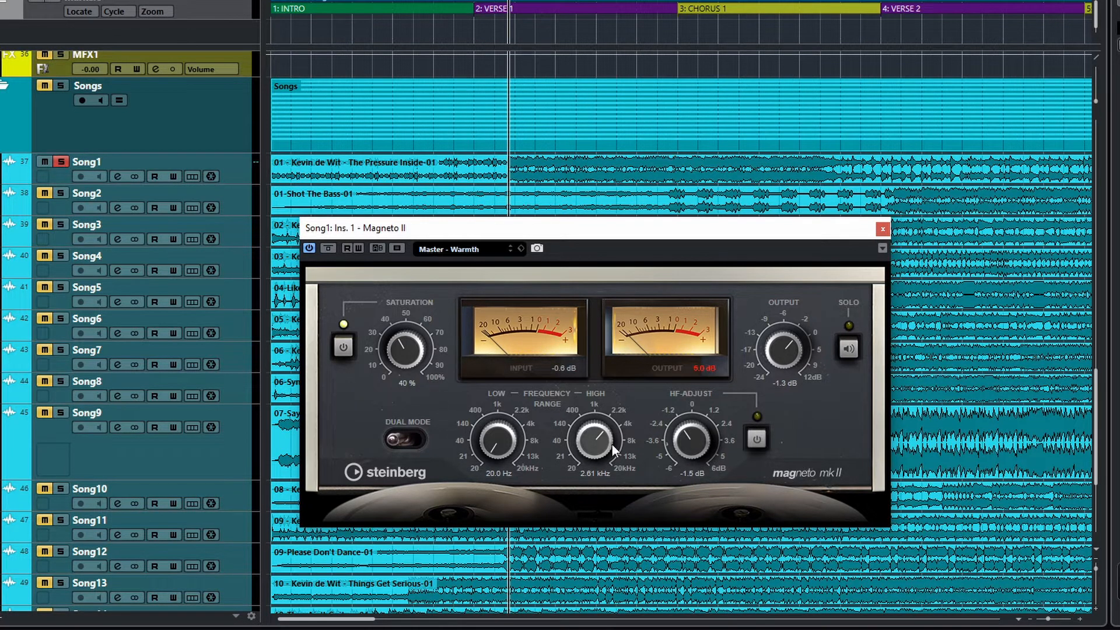
# Step: Restore the frequency range's high limit to 20.00 kHz and switch HF-Adjust on at -2.3 dB
pyautogui.moveTo(604, 449); pyautogui.dragTo(498, 445)
pyautogui.moveTo(599, 475); pyautogui.dragTo(617, 396)
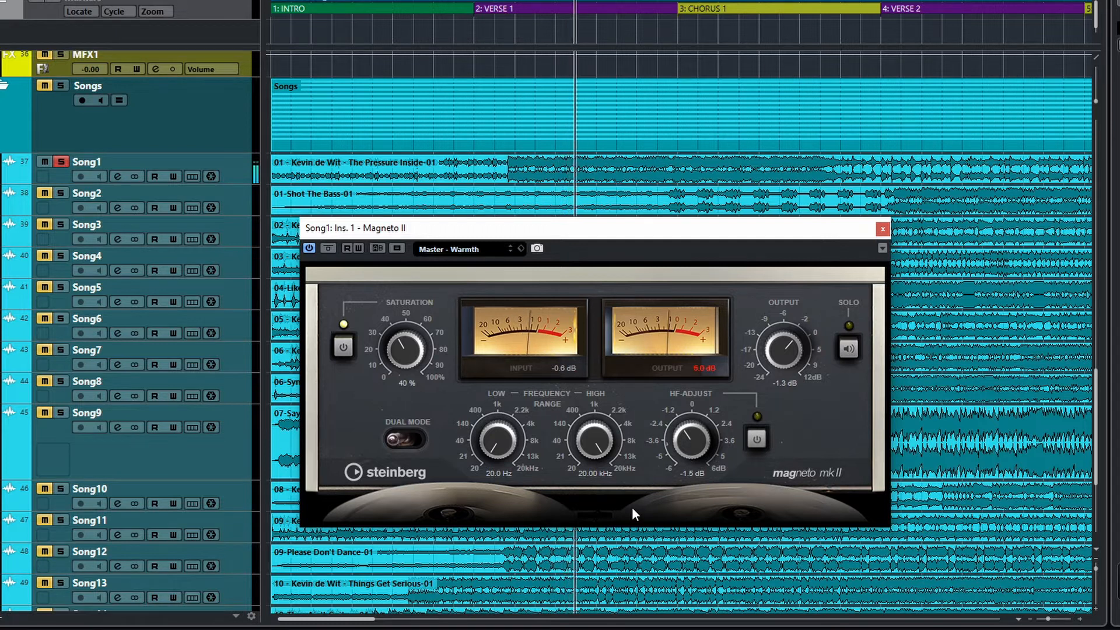
pyautogui.click(760, 441)
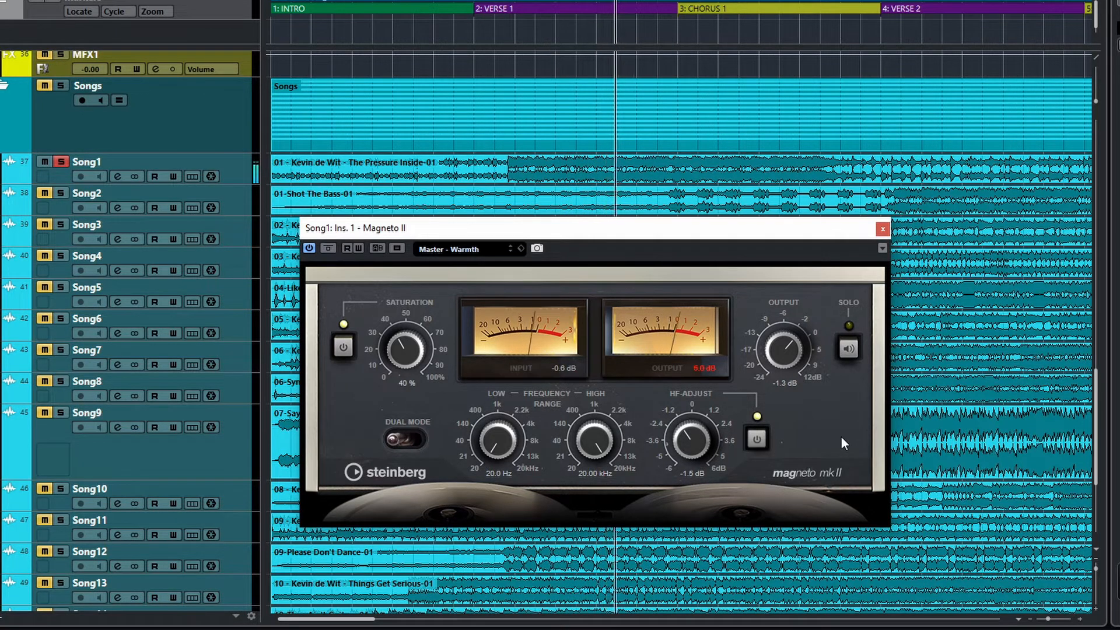
pyautogui.moveTo(692, 442); pyautogui.dragTo(687, 447)
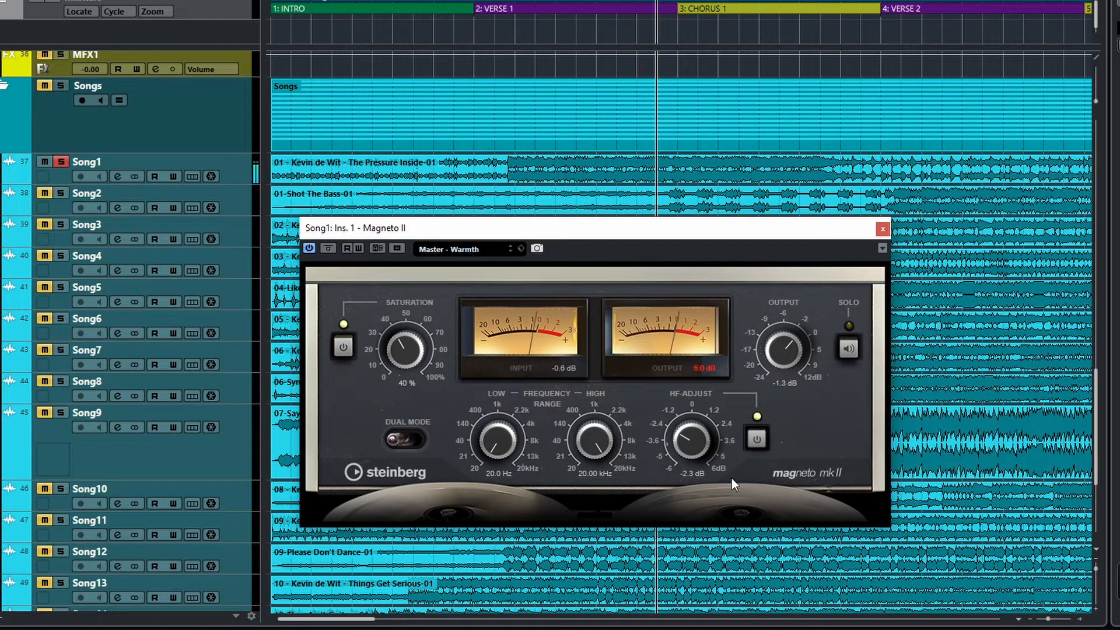
# Step: Toggle HF-Adjust off and on repeatedly to compare its effect on the sound
pyautogui.click(759, 436)
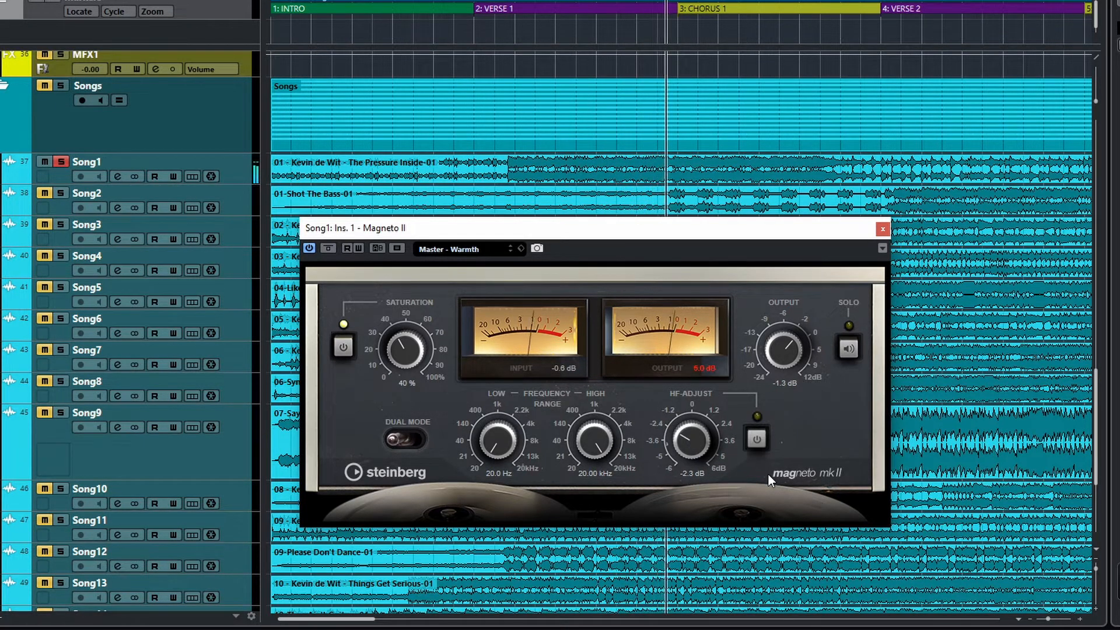
pyautogui.click(754, 443)
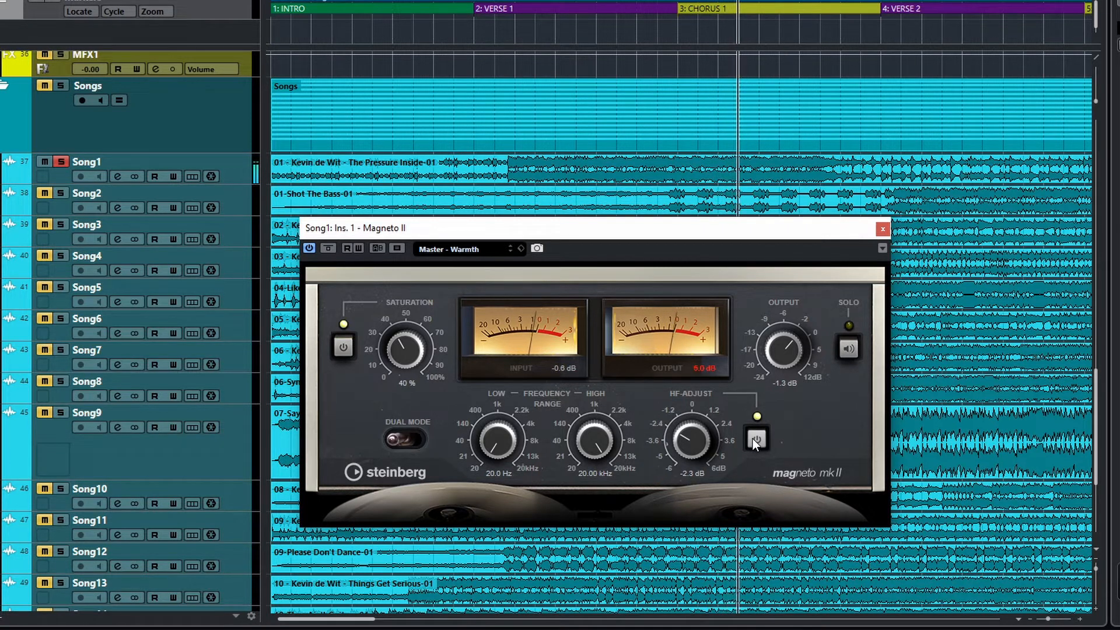
pyautogui.click(756, 440)
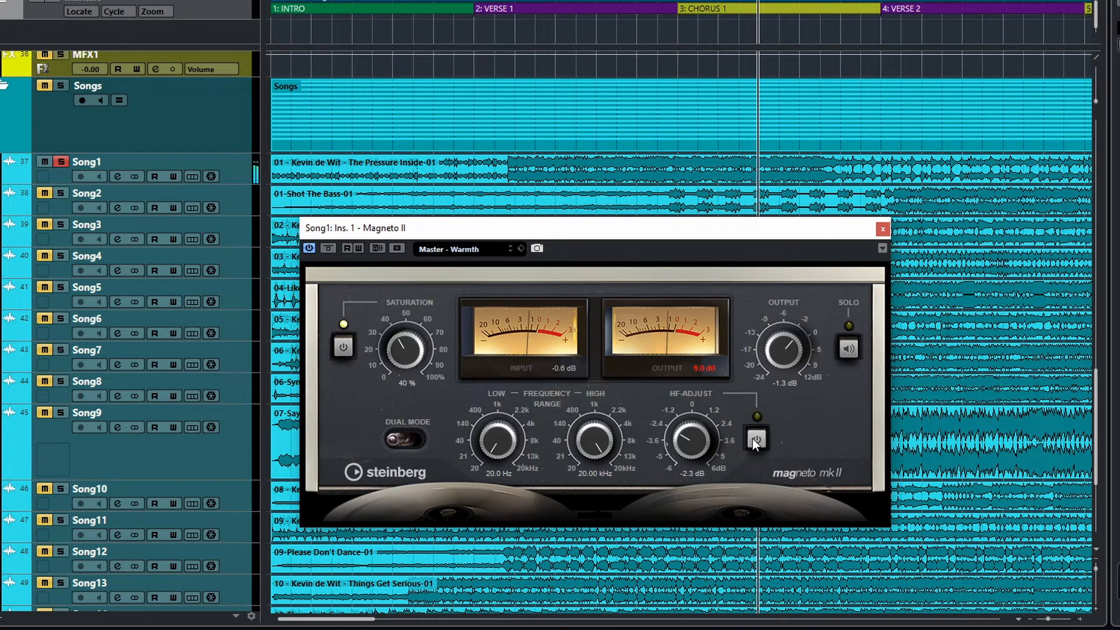
pyautogui.click(750, 442)
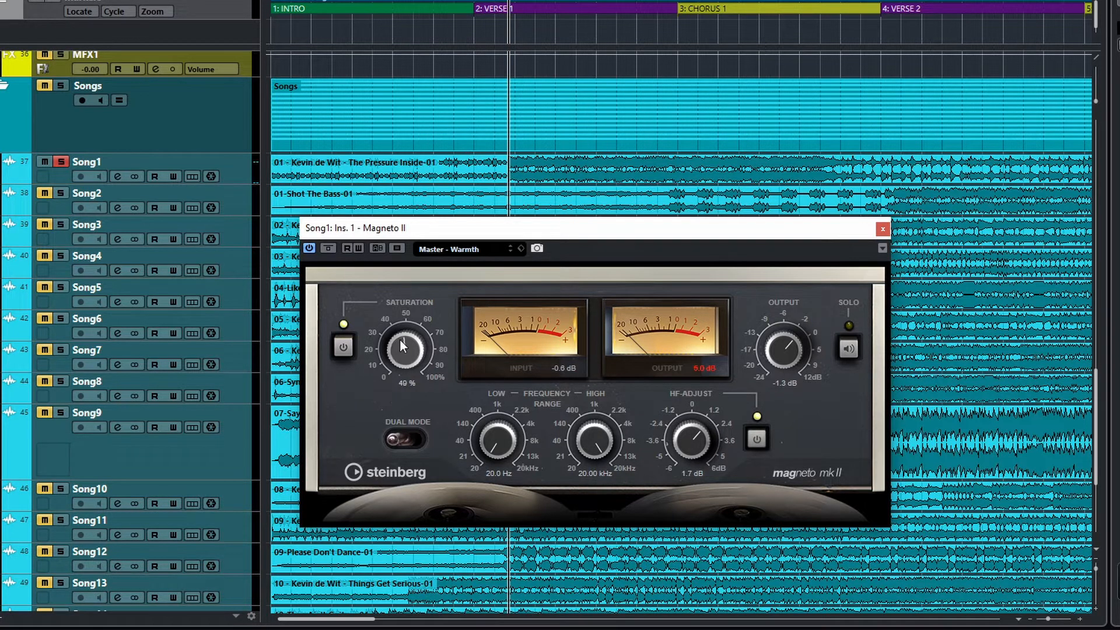
# Step: Raise the saturation to 71%, set HF-Adjust to 1.3 dB, and compare with HF-Adjust and saturation switched off
pyautogui.moveTo(410, 317); pyautogui.dragTo(410, 316)
pyautogui.press('space')
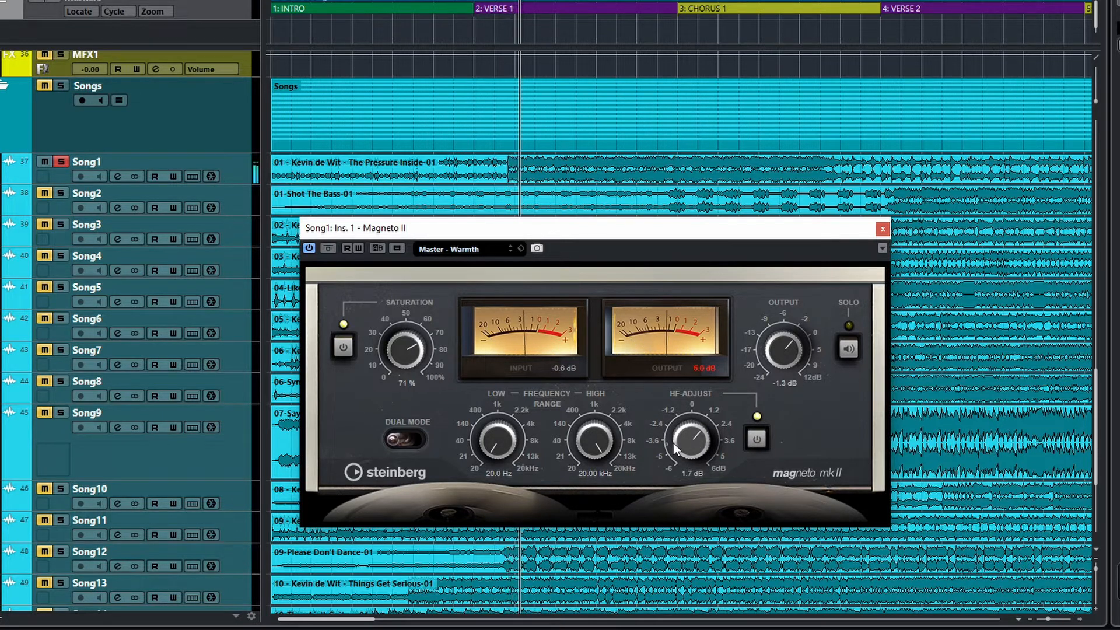
pyautogui.moveTo(697, 440); pyautogui.dragTo(695, 445)
pyautogui.click(757, 440)
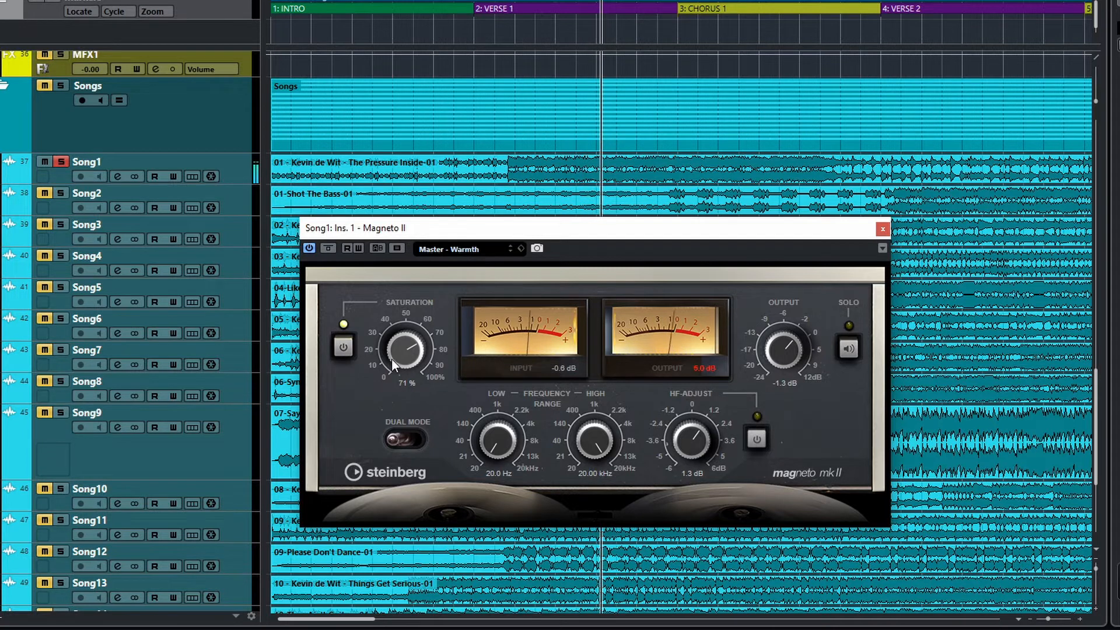
pyautogui.click(341, 350)
pyautogui.click(342, 350)
# Step: Switch HF-Adjust back on, raise it to 2.4 dB and lower the saturation to 41%
pyautogui.moveTo(694, 446); pyautogui.dragTo(690, 444)
pyautogui.click(759, 439)
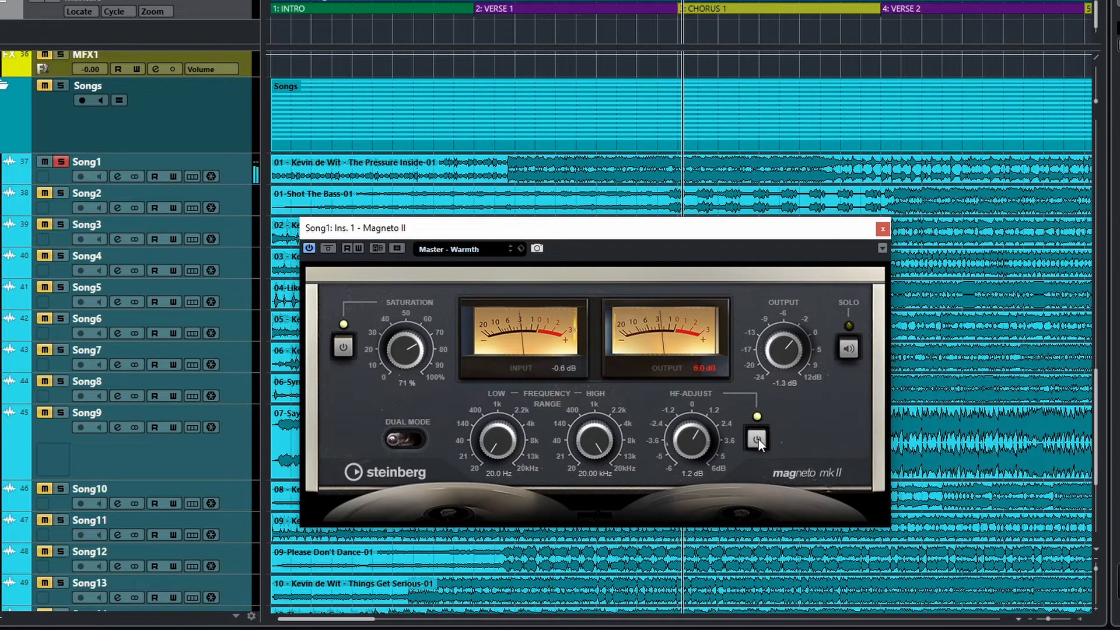
pyautogui.moveTo(686, 443); pyautogui.dragTo(687, 435)
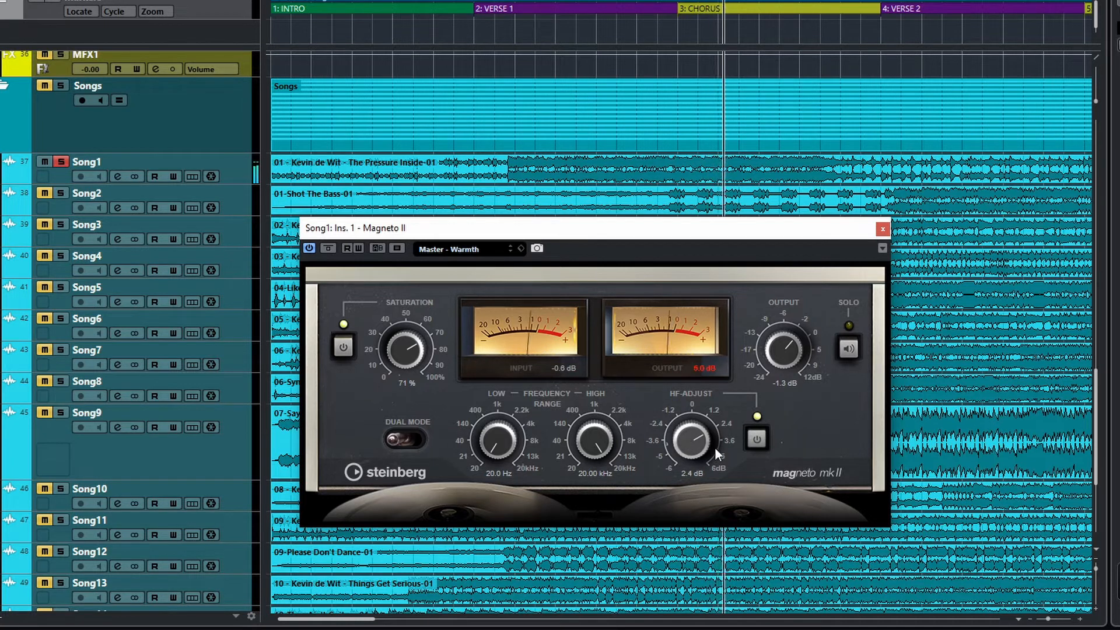
pyautogui.moveTo(405, 350); pyautogui.dragTo(407, 397)
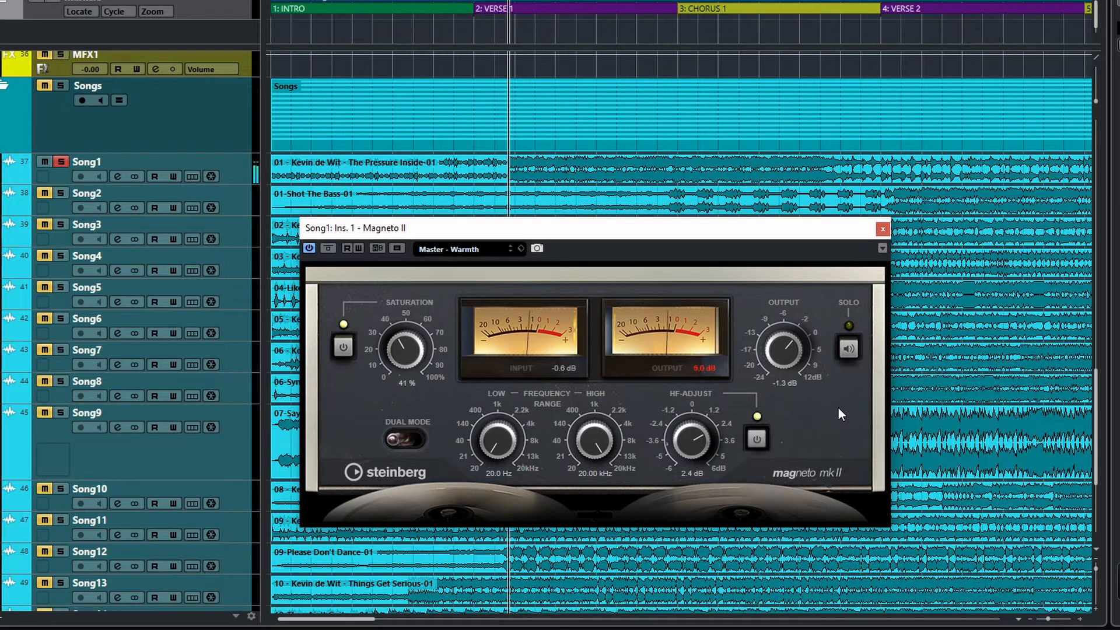
# Step: With HF-Adjust switched off, raise the saturation to 53% and enable Dual Mode
pyautogui.click(756, 439)
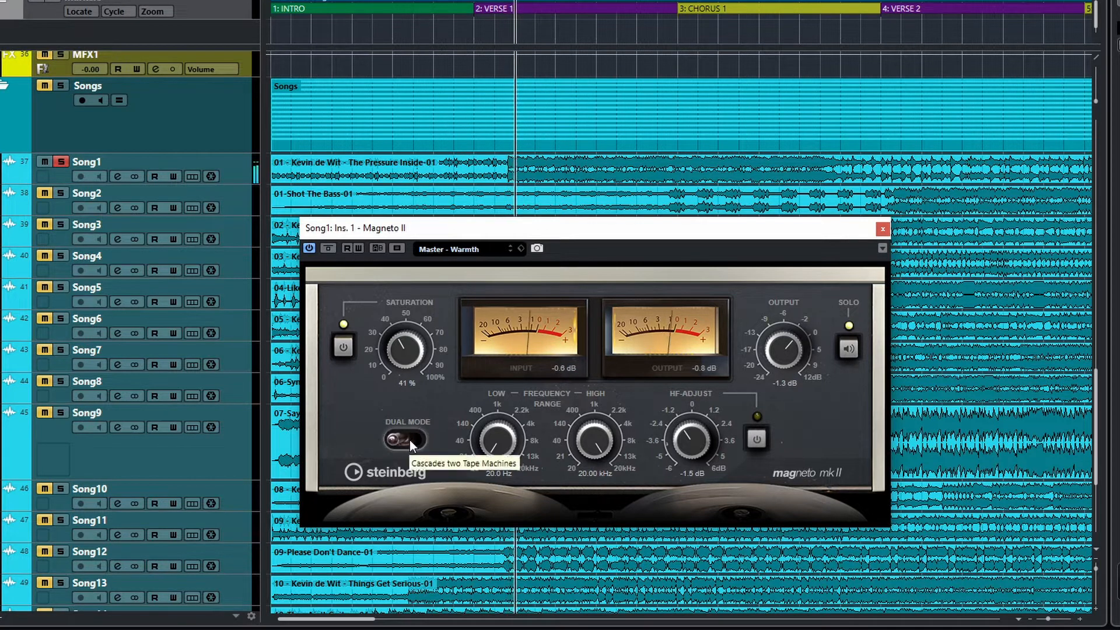
pyautogui.moveTo(398, 349); pyautogui.dragTo(399, 334)
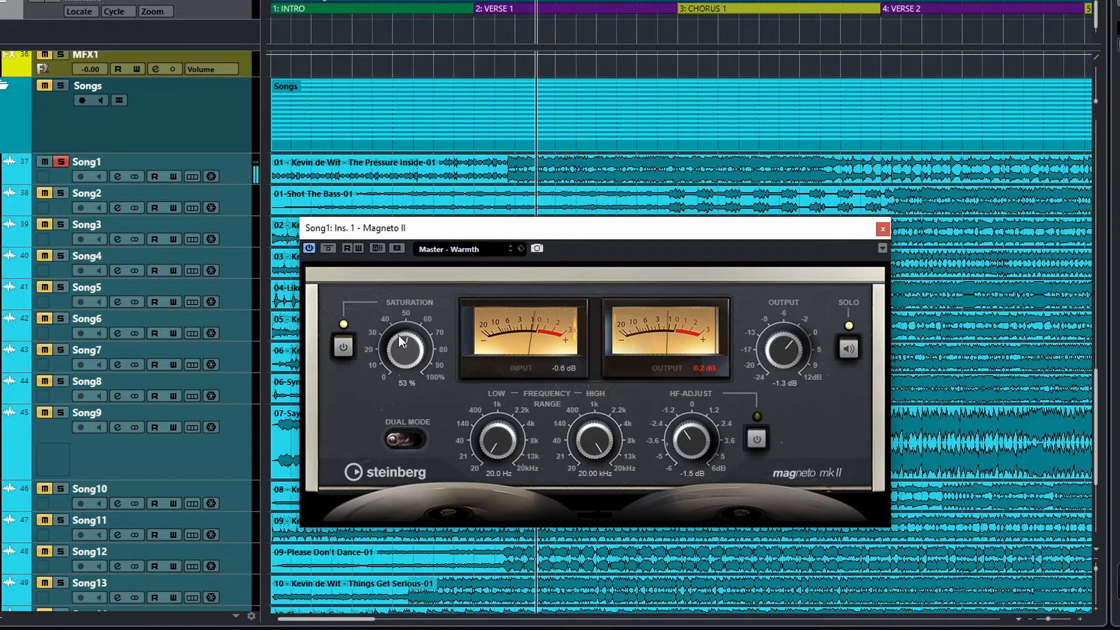
pyautogui.click(408, 442)
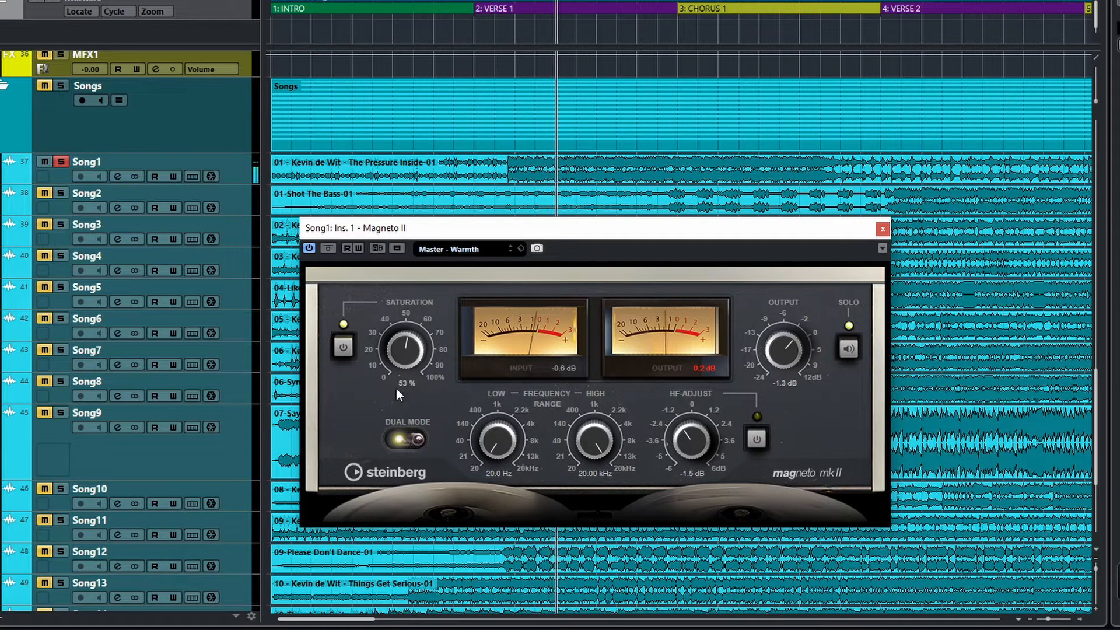
# Step: Raise the saturation to 99% and toggle Dual Mode off and on repeatedly to compare the sound
pyautogui.moveTo(404, 353); pyautogui.dragTo(412, 298)
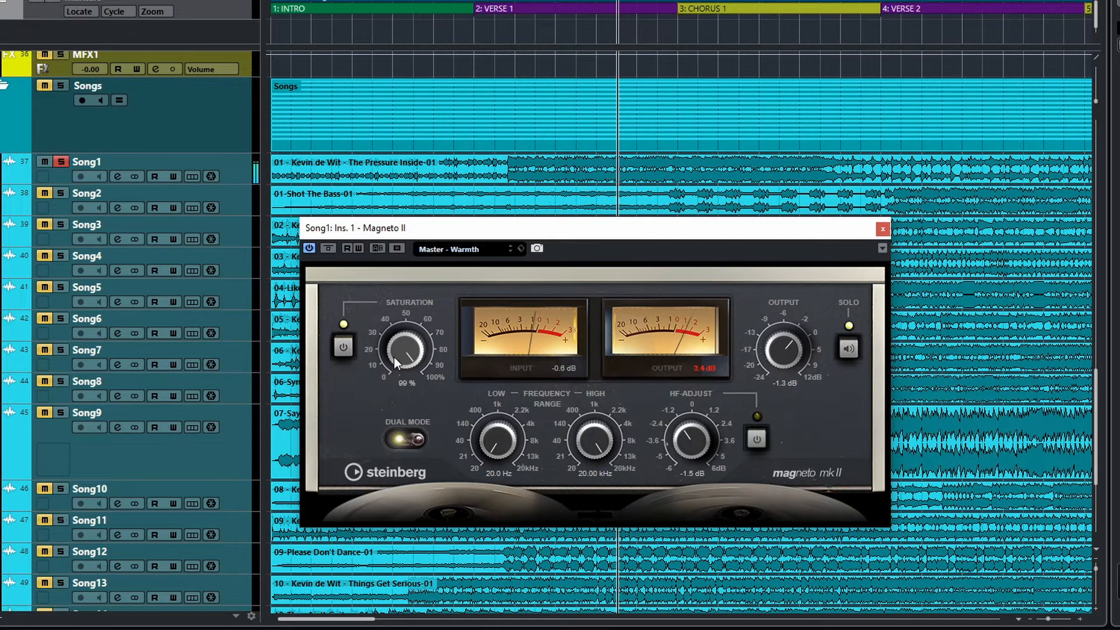
pyautogui.click(407, 442)
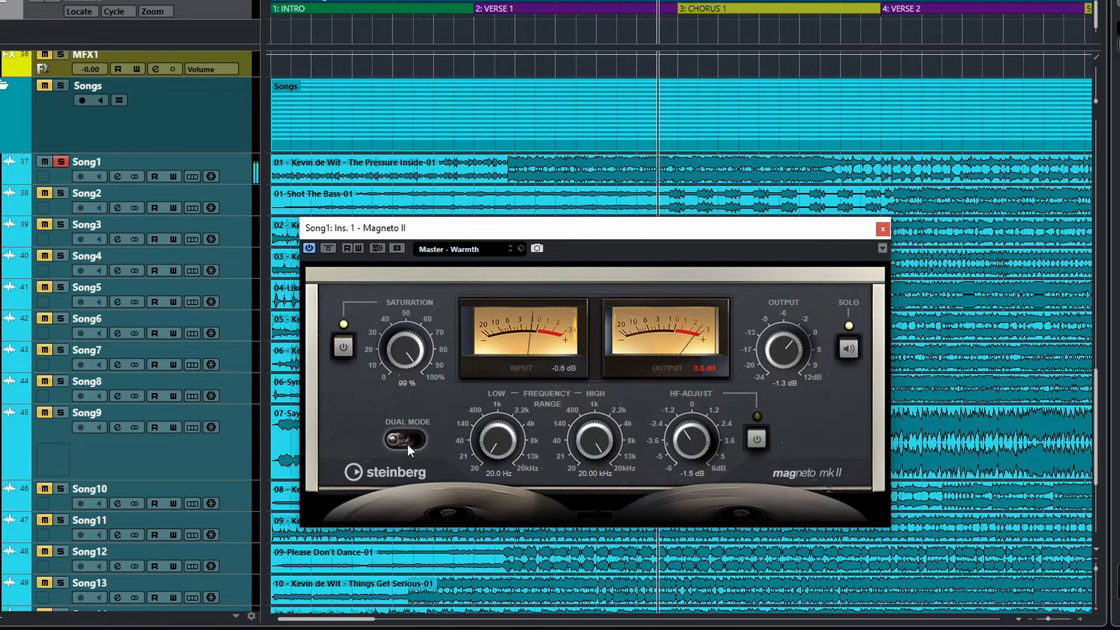
pyautogui.click(407, 444)
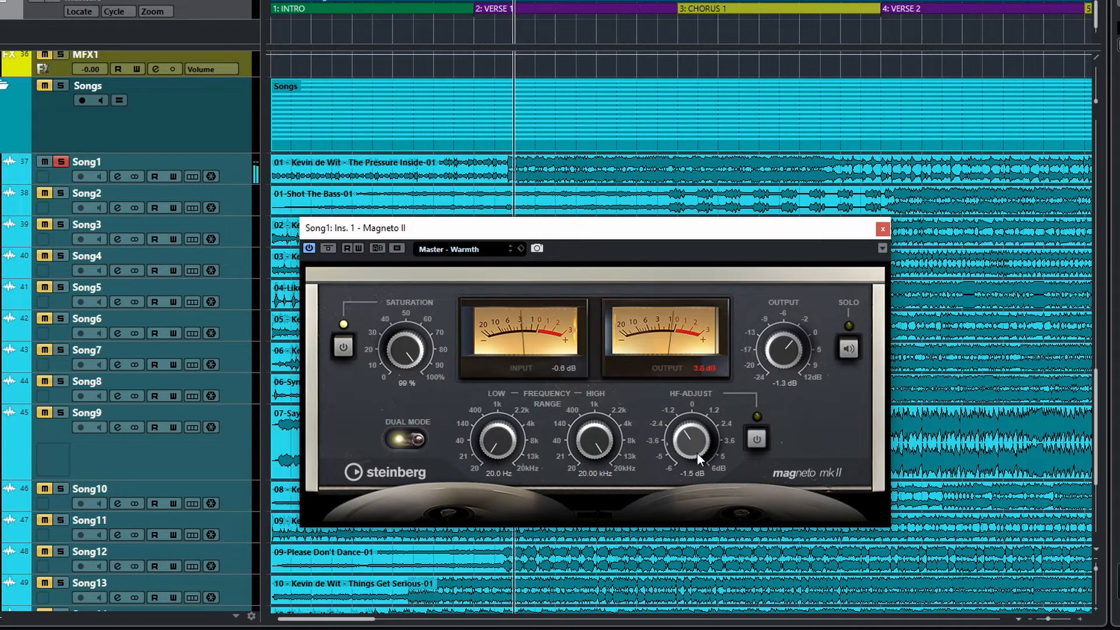
pyautogui.click(401, 443)
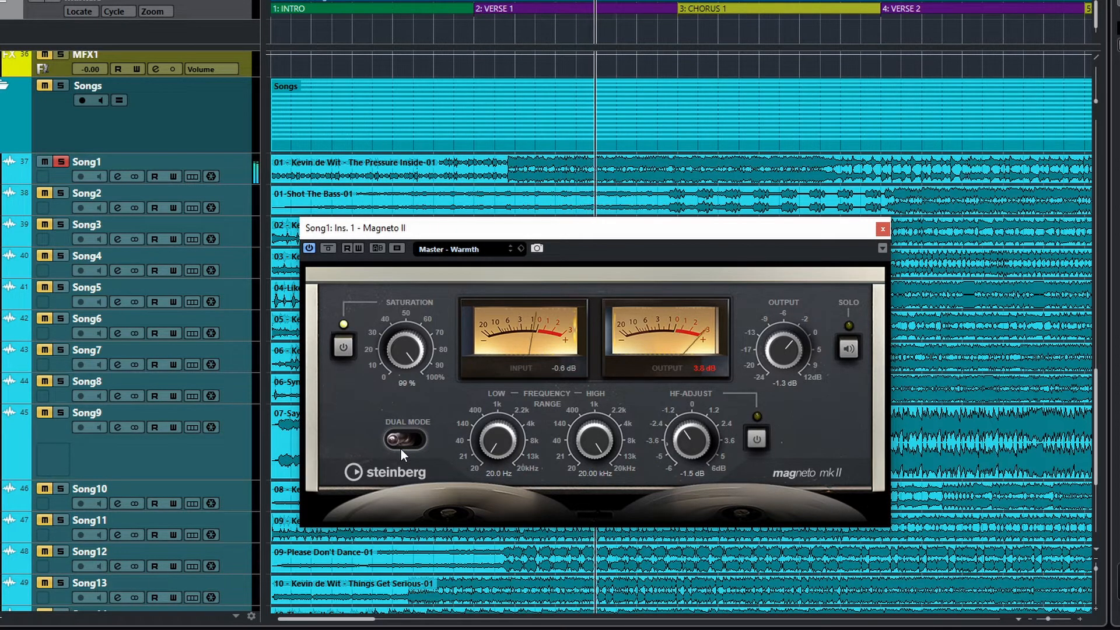
pyautogui.click(418, 442)
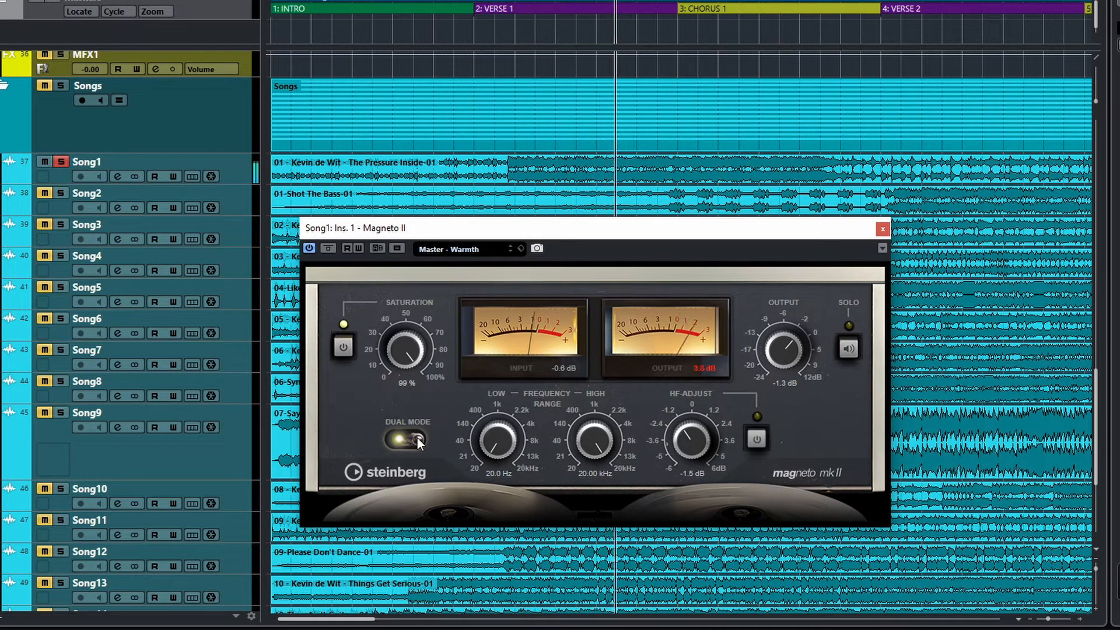
# Step: Lower the saturation to 52% and compare the sound with Dual Mode off and on
pyautogui.moveTo(410, 362); pyautogui.dragTo(405, 417)
pyautogui.click(396, 440)
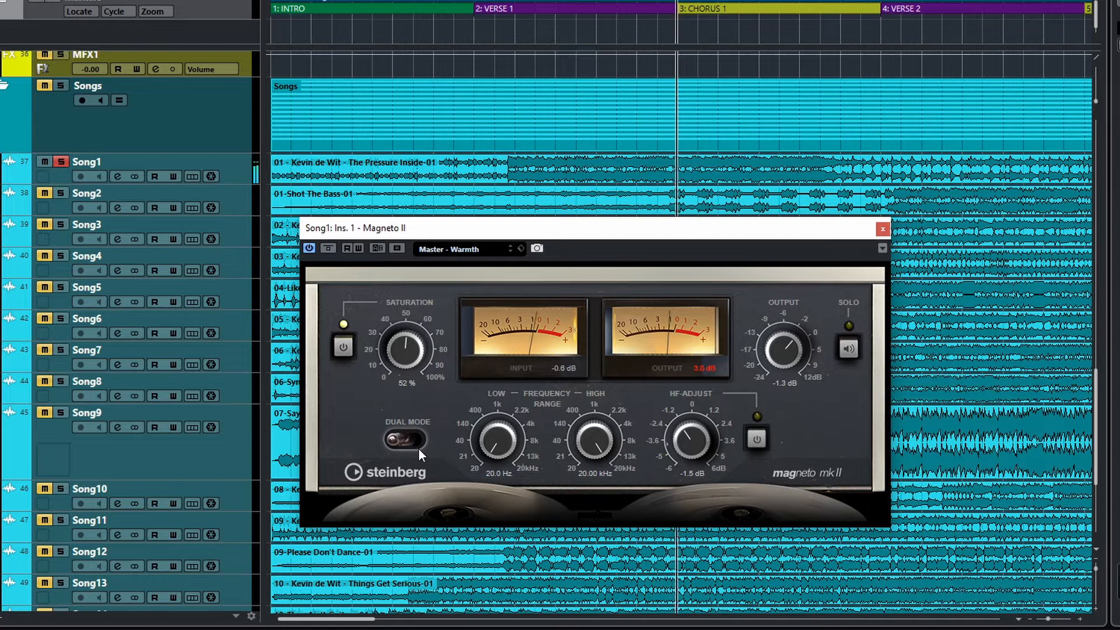
pyautogui.click(419, 442)
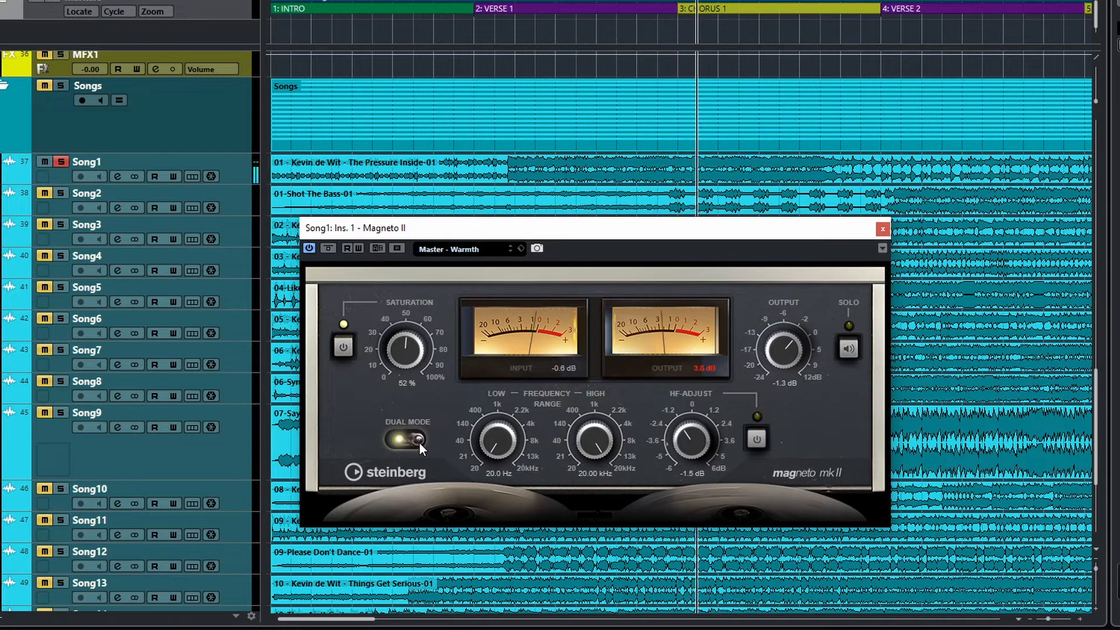
# Step: Raise the saturation to 79% and narrow the frequency range to 317 Hz low and 2.19 kHz high
pyautogui.moveTo(403, 363); pyautogui.dragTo(408, 318)
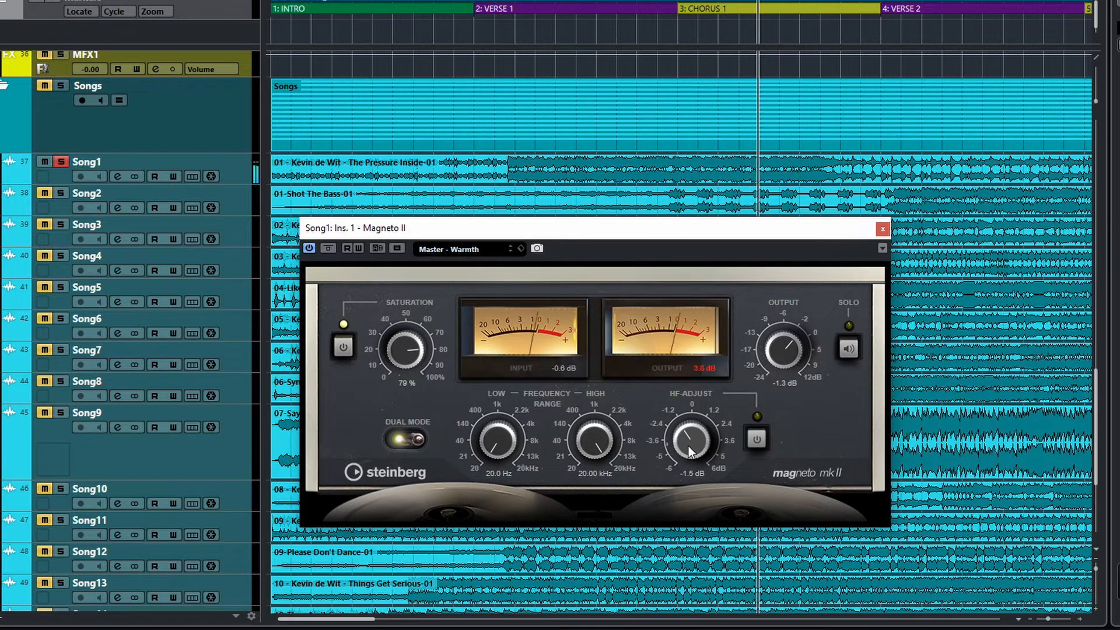
pyautogui.moveTo(594, 442); pyautogui.dragTo(586, 481)
pyautogui.moveTo(495, 433); pyautogui.dragTo(488, 383)
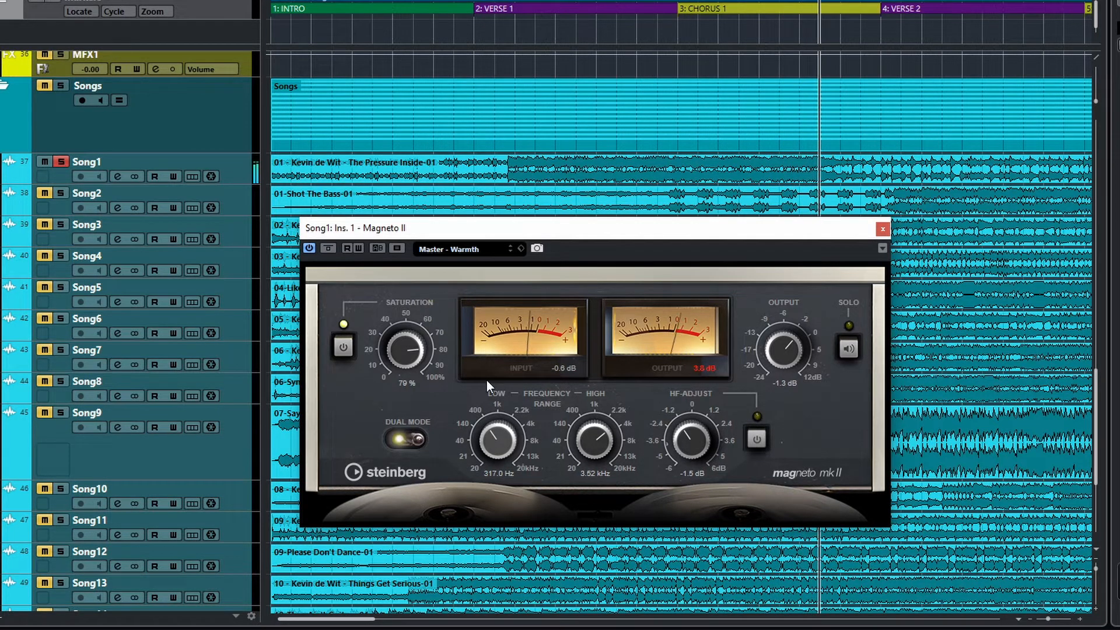
pyautogui.moveTo(608, 425); pyautogui.dragTo(599, 446)
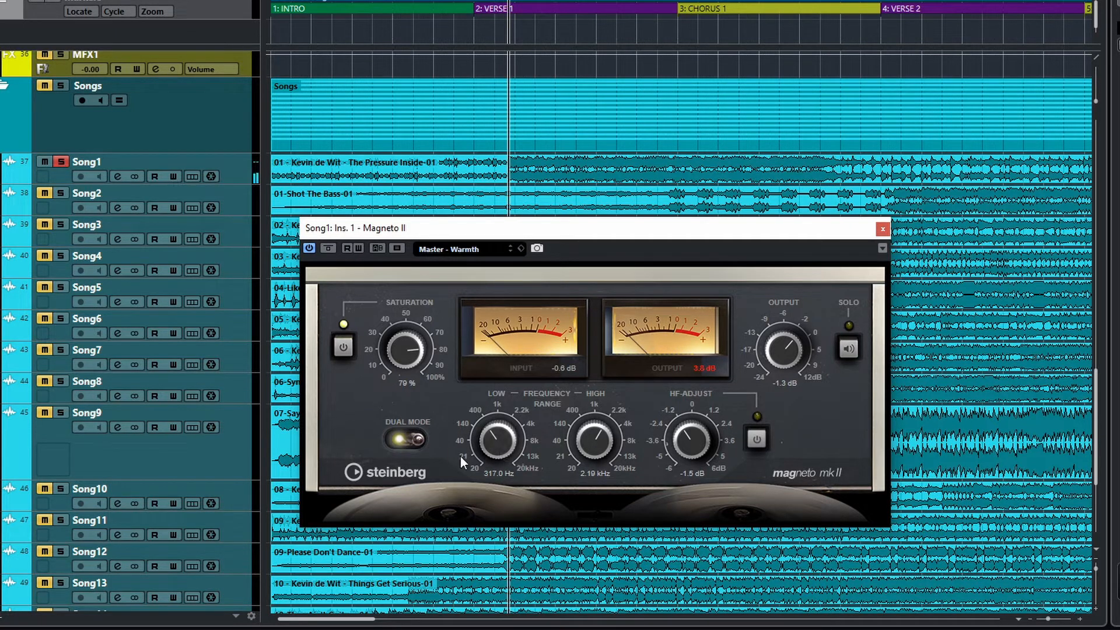
# Step: Lower the saturation to 72%, then switch saturation and Dual Mode off and back on in turn to compare
pyautogui.moveTo(389, 361); pyautogui.dragTo(388, 379)
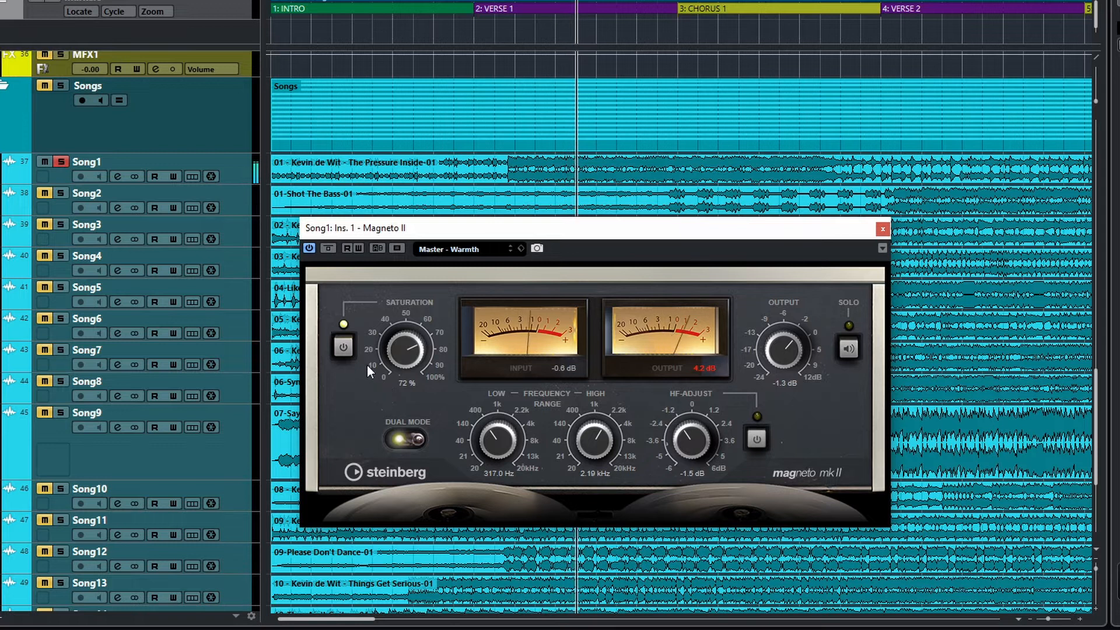
pyautogui.click(344, 354)
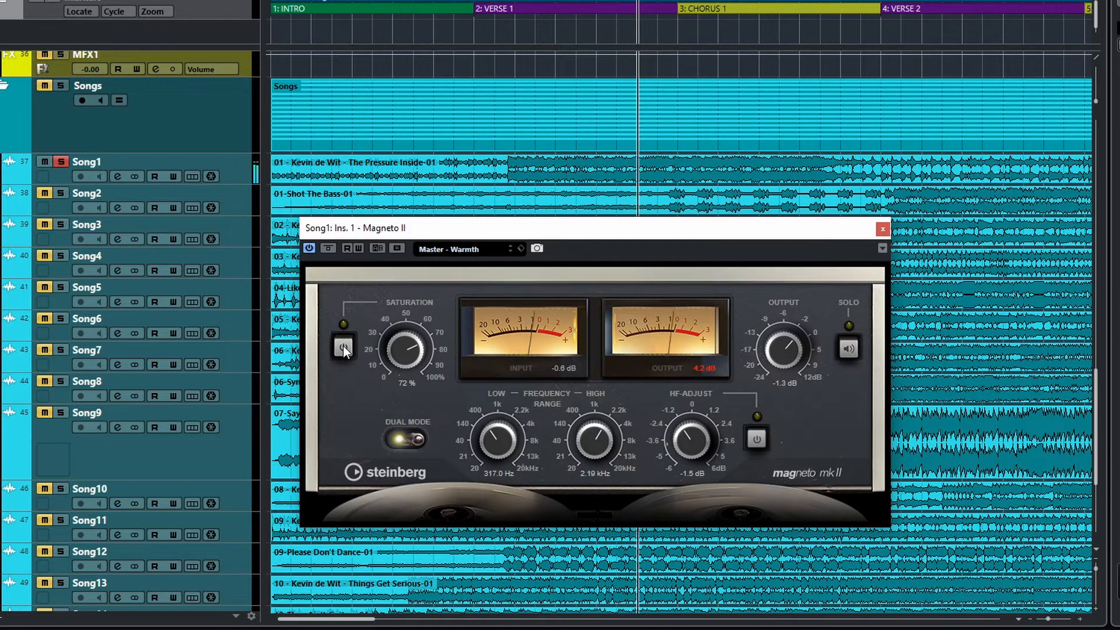
pyautogui.click(343, 347)
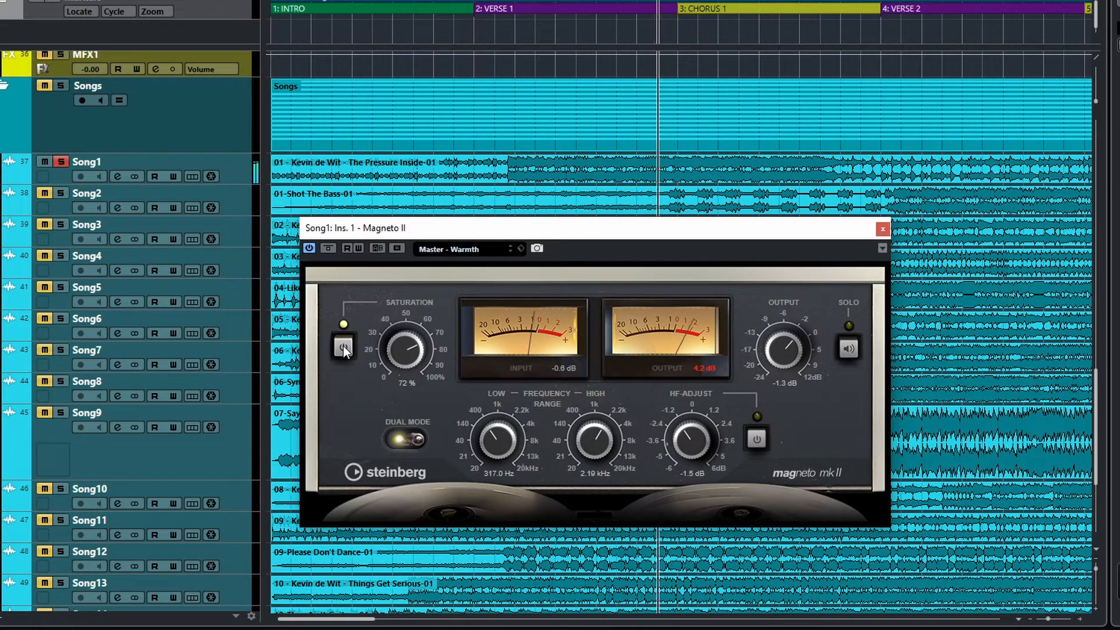
pyautogui.click(400, 442)
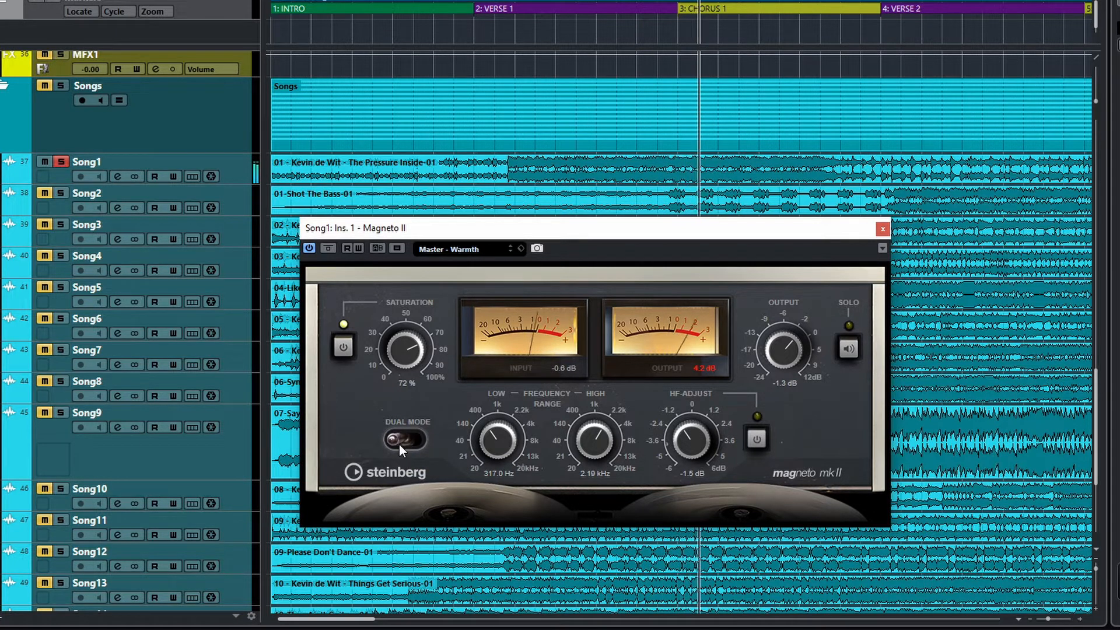
pyautogui.click(407, 440)
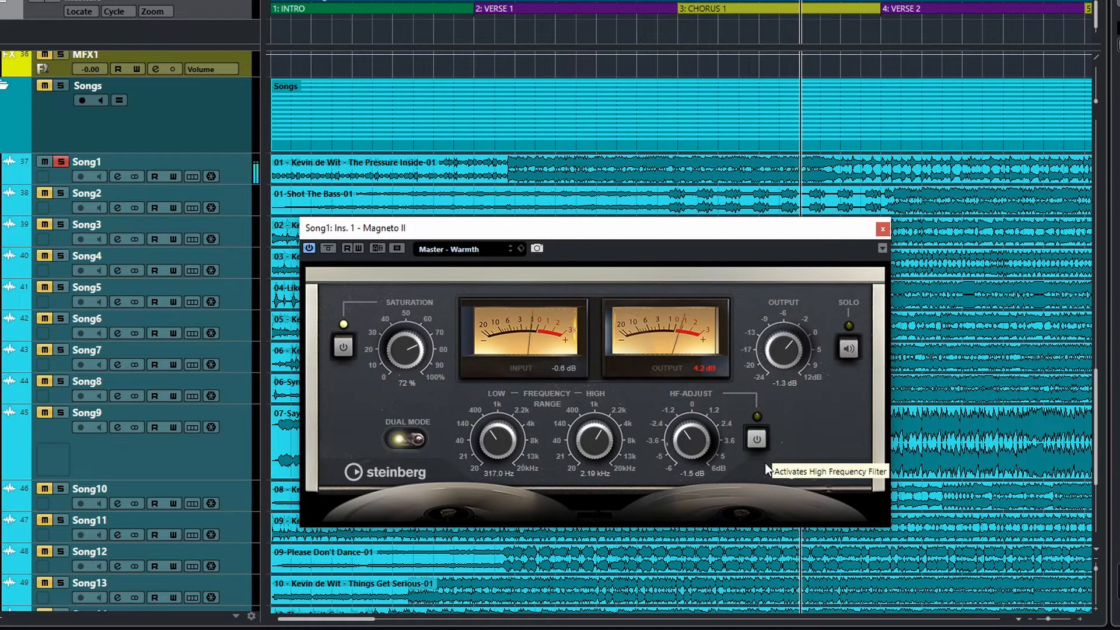
# Step: Load the Master - Reel2Reel preset in Magneto II
pyautogui.click(469, 249)
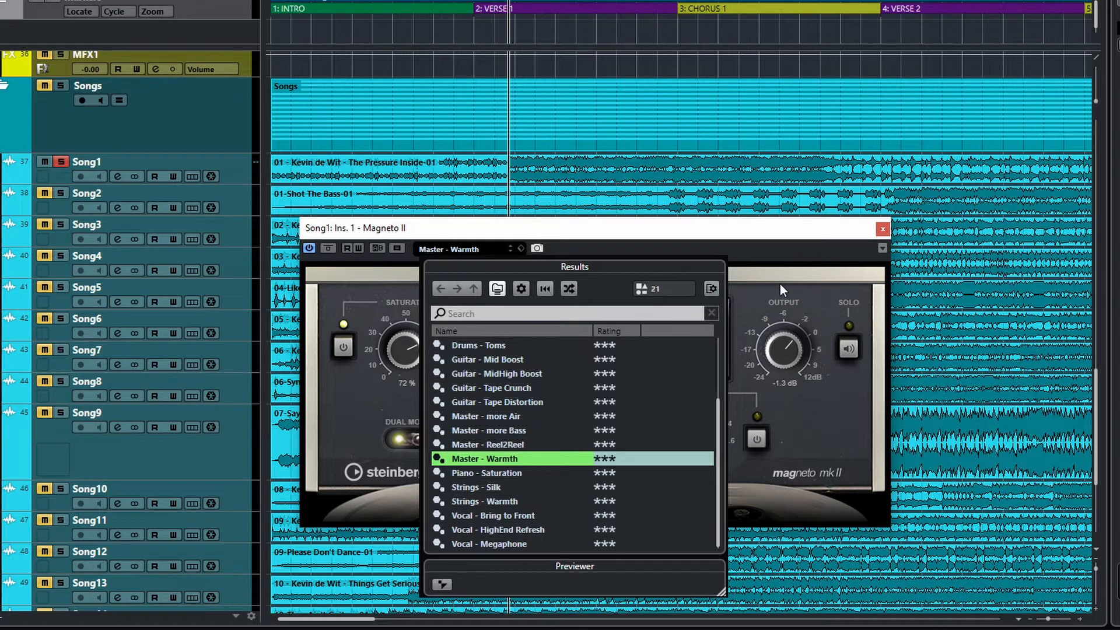
pyautogui.click(505, 444)
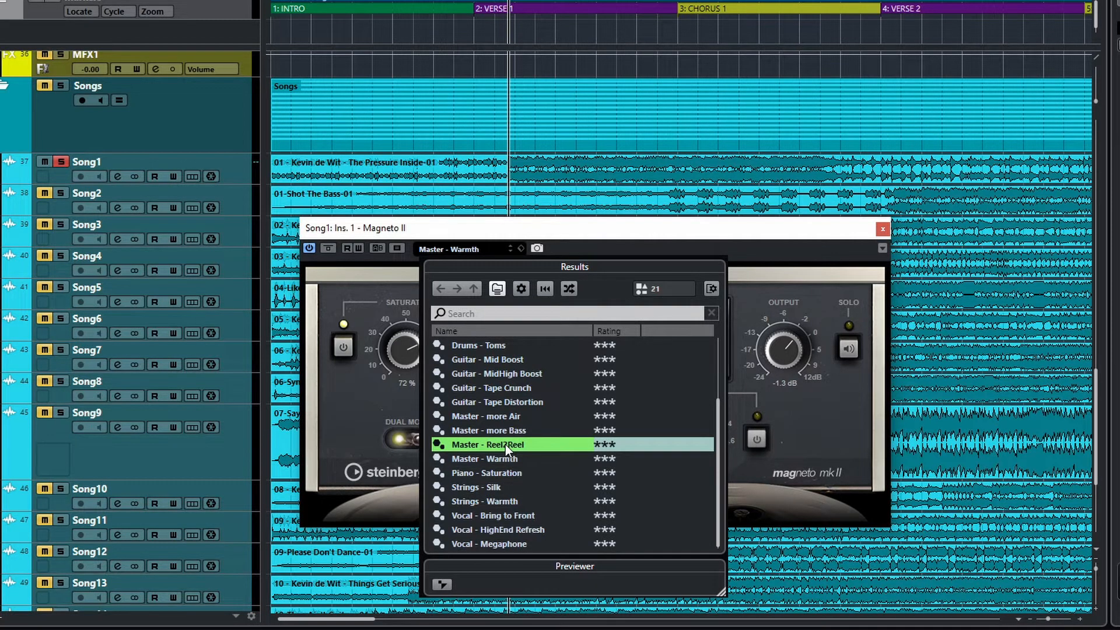
pyautogui.doubleClick(505, 444)
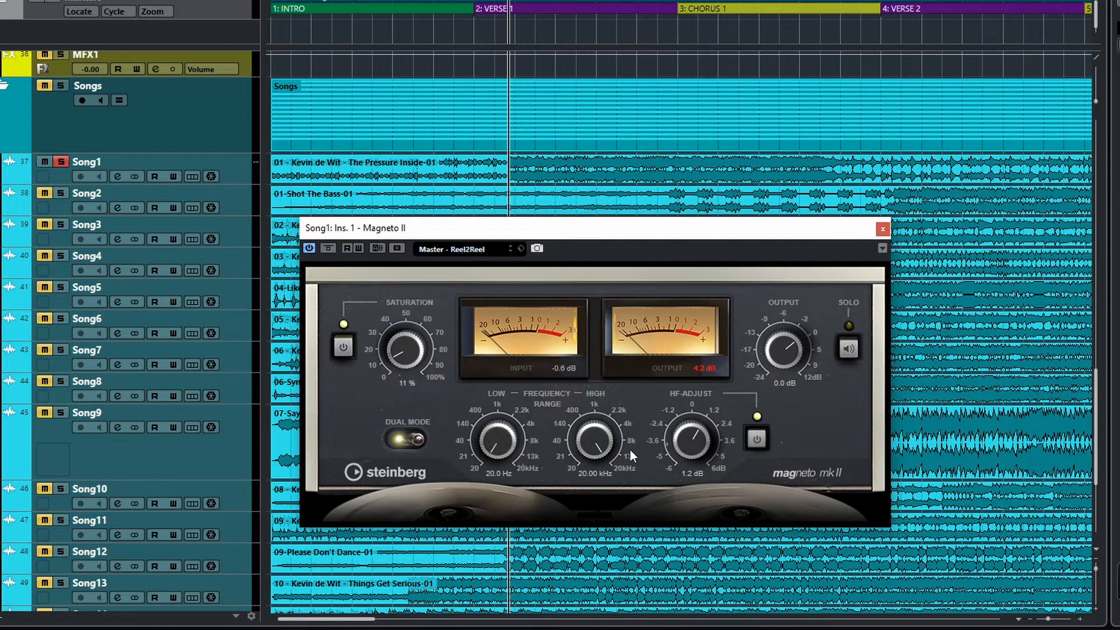
# Step: Play Song1 and toggle the plug-in bypass repeatedly to compare the Reel2Reel preset with the dry sound
pyautogui.press('space')
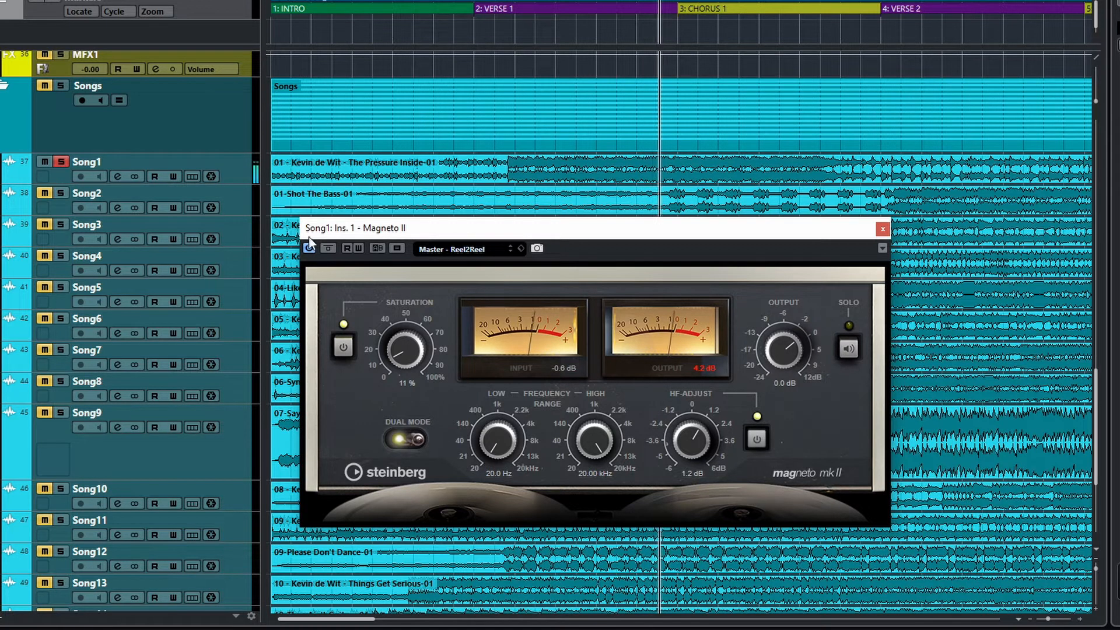
pyautogui.click(327, 249)
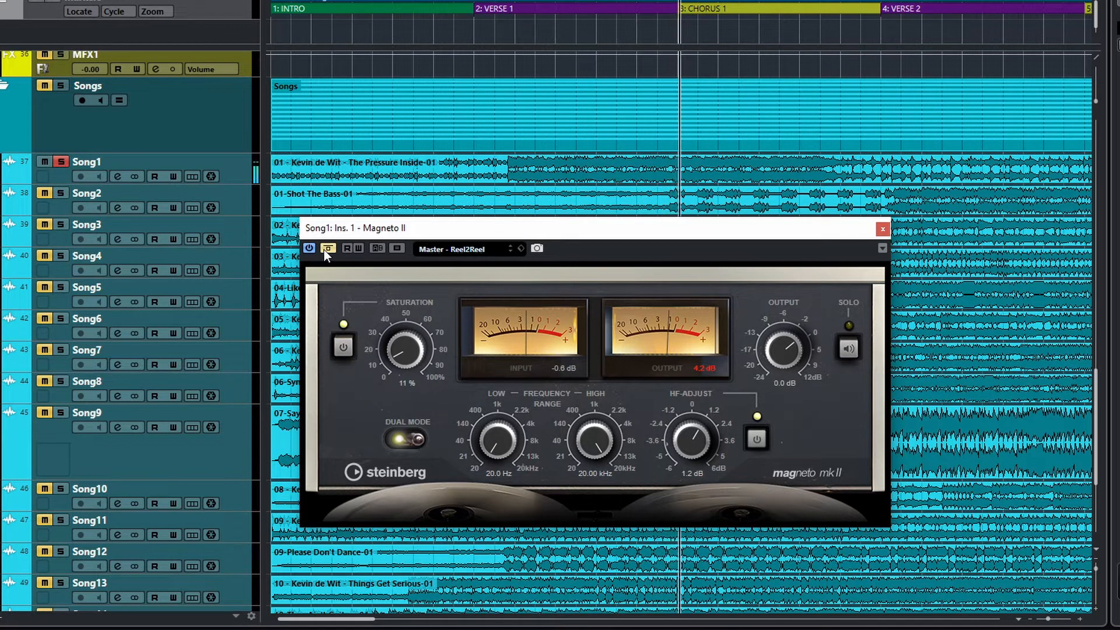
pyautogui.click(331, 249)
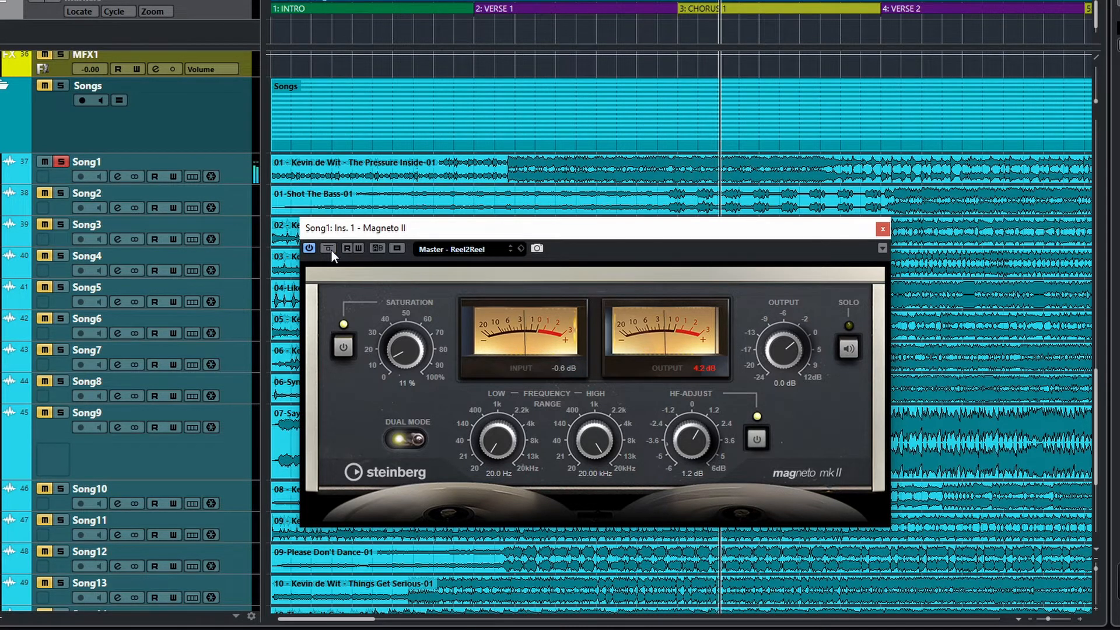
pyautogui.click(331, 250)
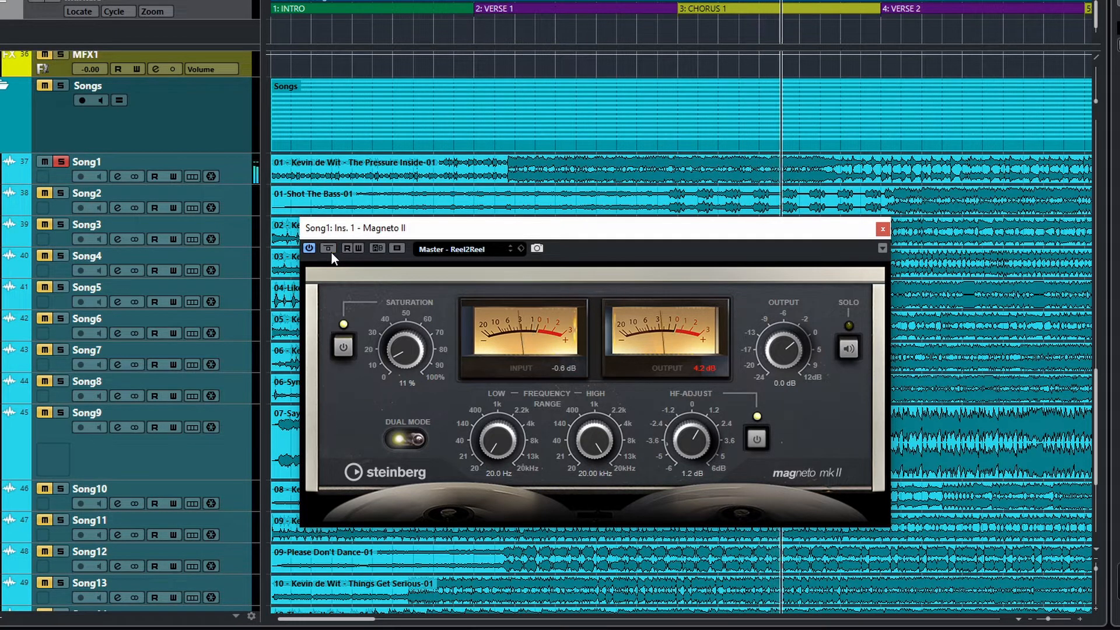
pyautogui.click(331, 251)
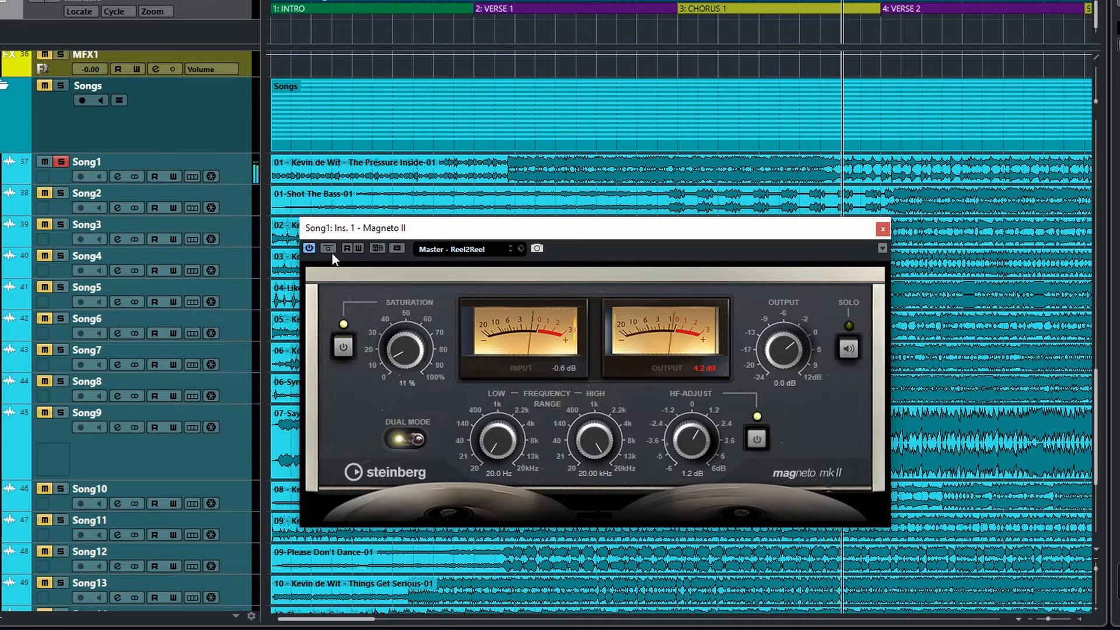
pyautogui.click(326, 251)
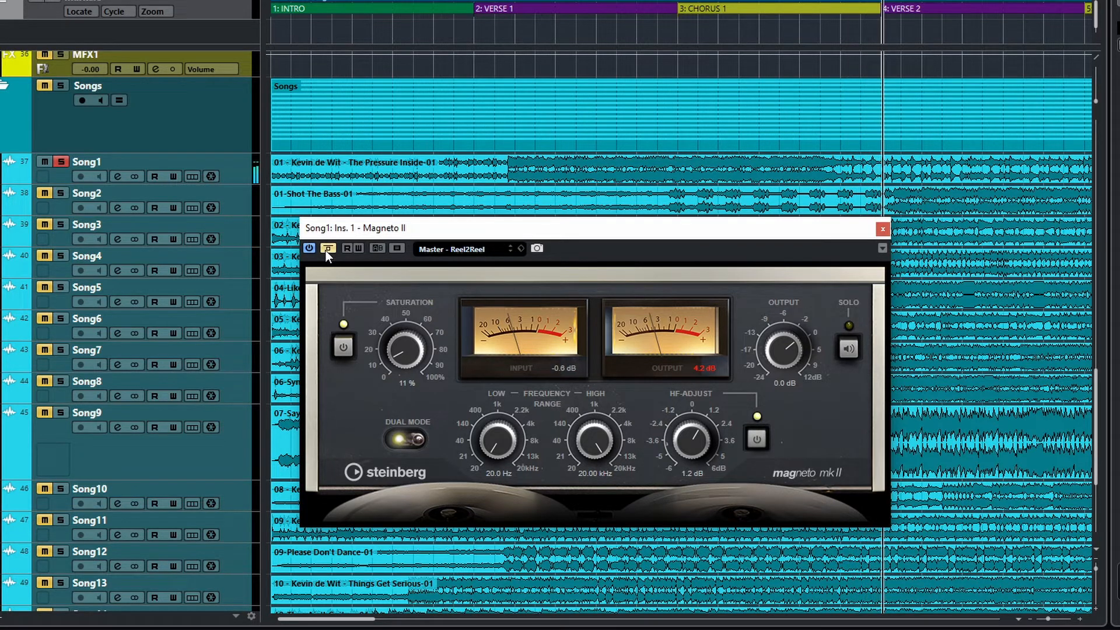
pyautogui.click(325, 250)
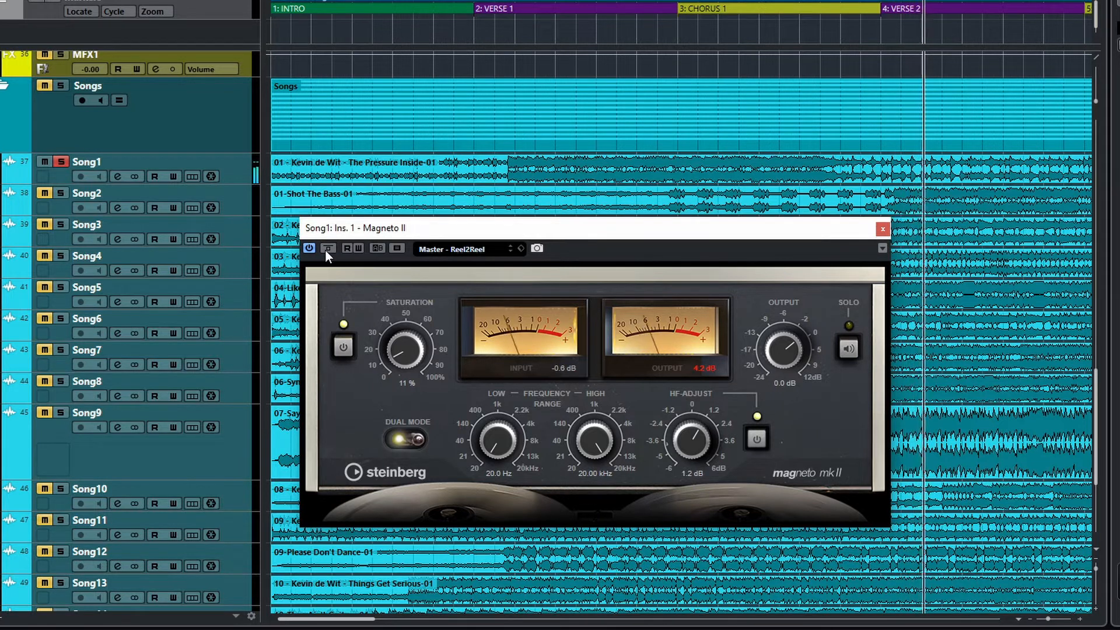
pyautogui.click(325, 250)
pyautogui.click(326, 250)
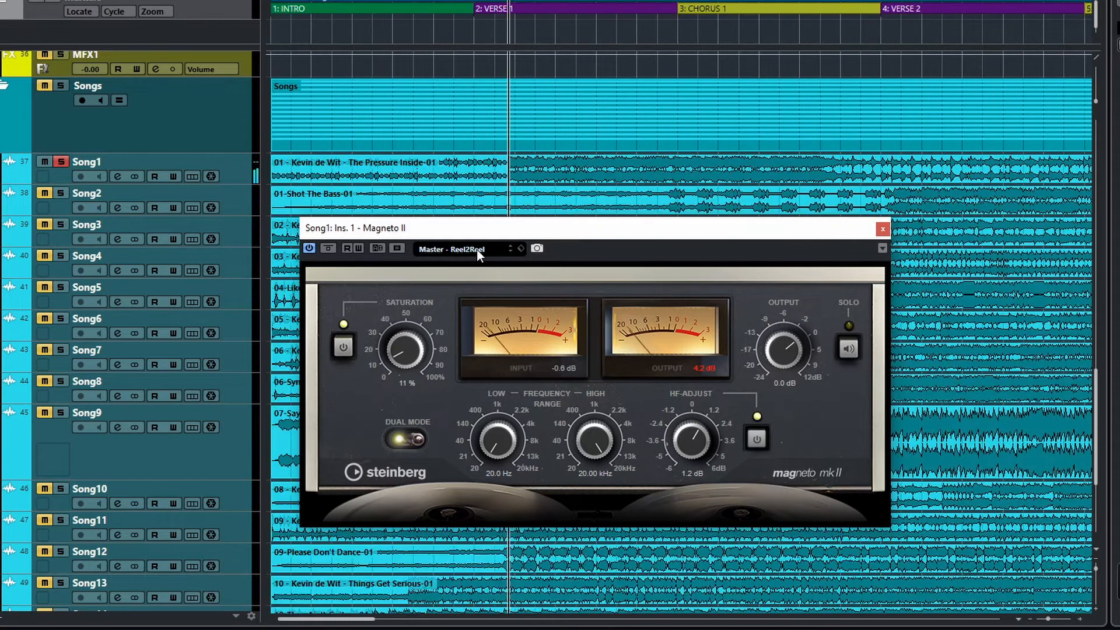
# Step: Load the Master - more Bass preset and compare it with the bypassed sound
pyautogui.click(477, 248)
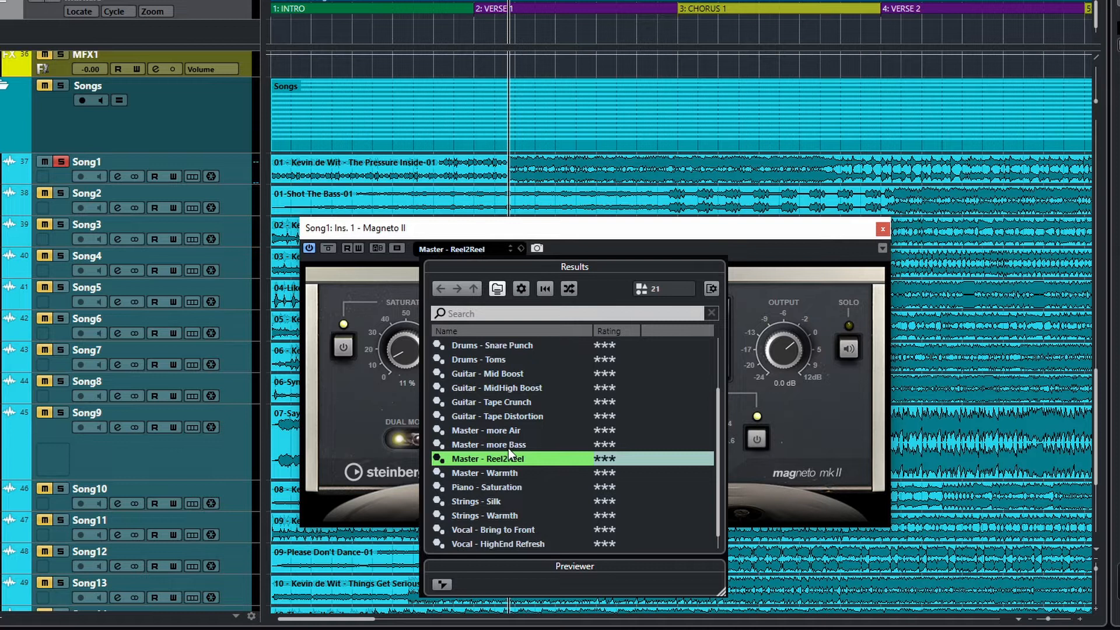
pyautogui.click(500, 445)
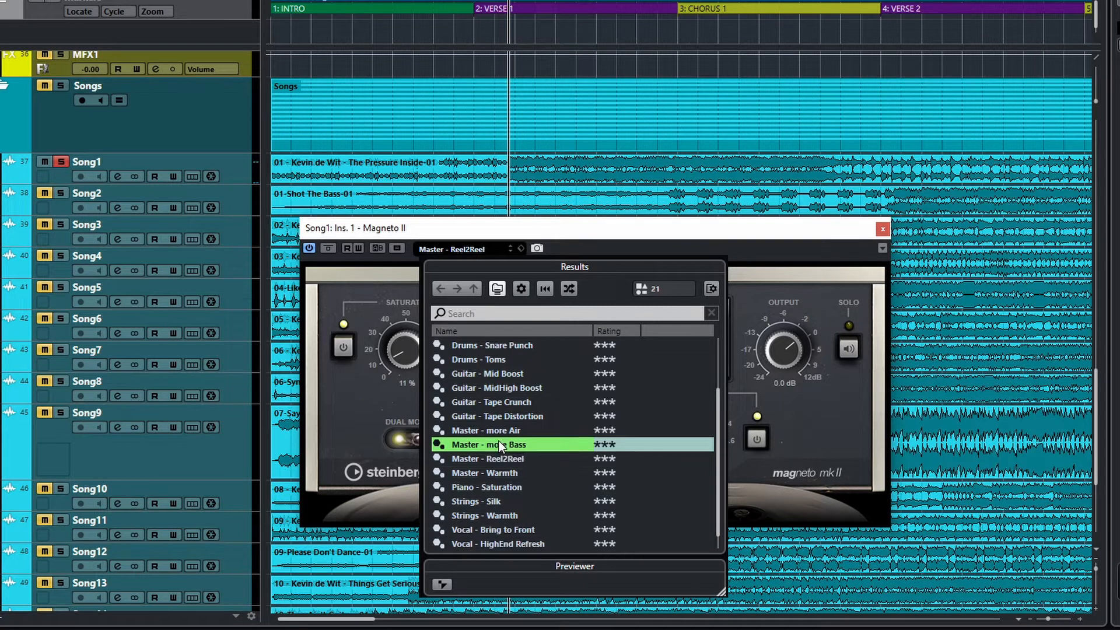
pyautogui.doubleClick(500, 445)
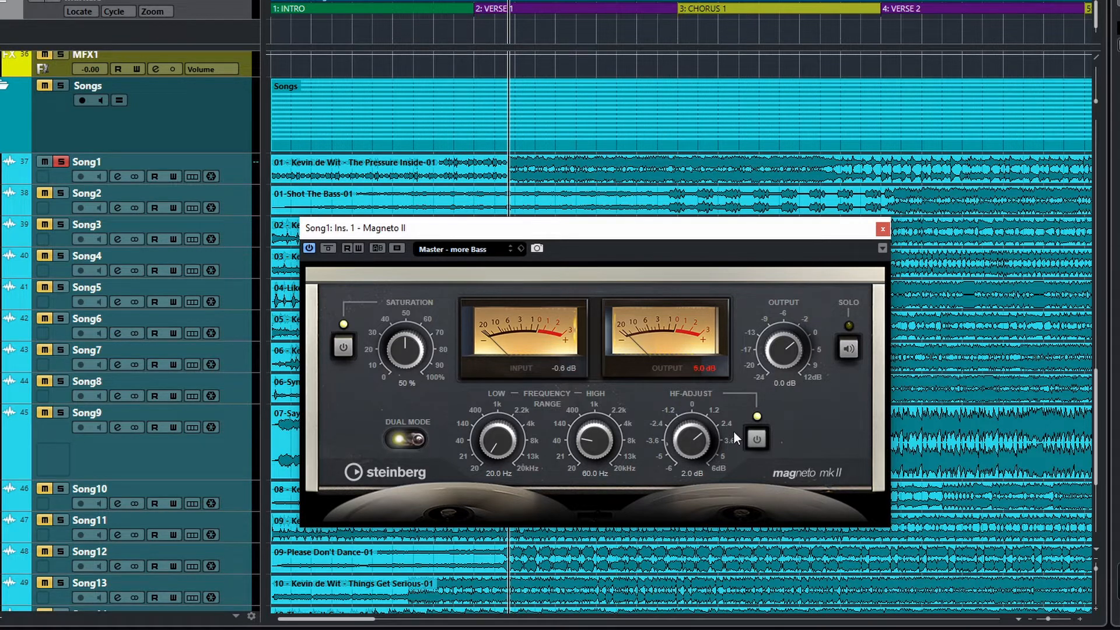
pyautogui.click(324, 247)
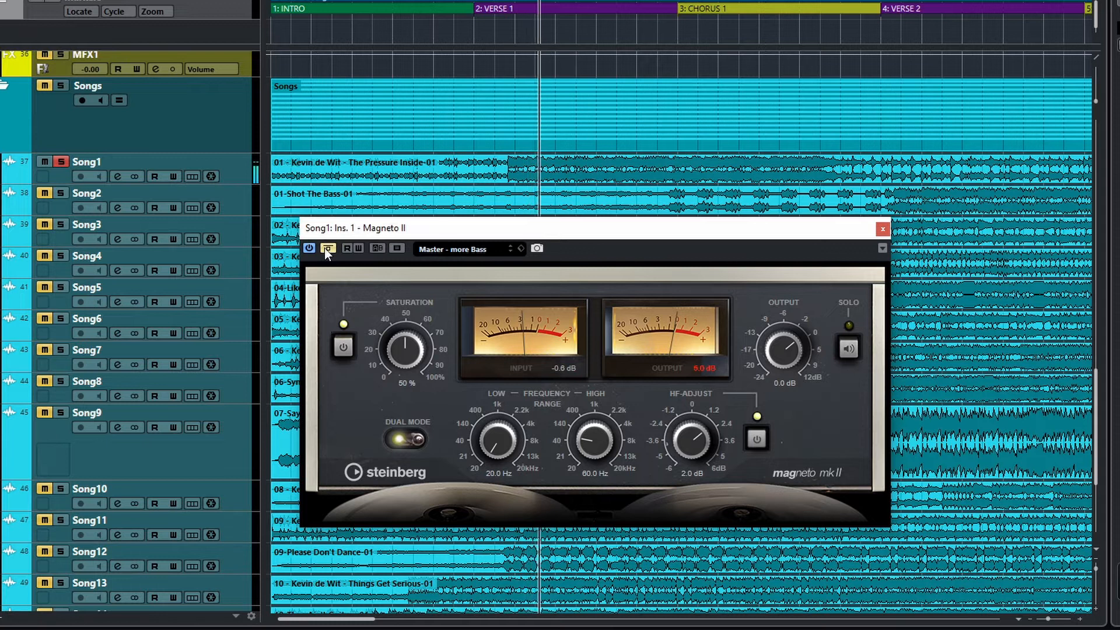
pyautogui.click(328, 248)
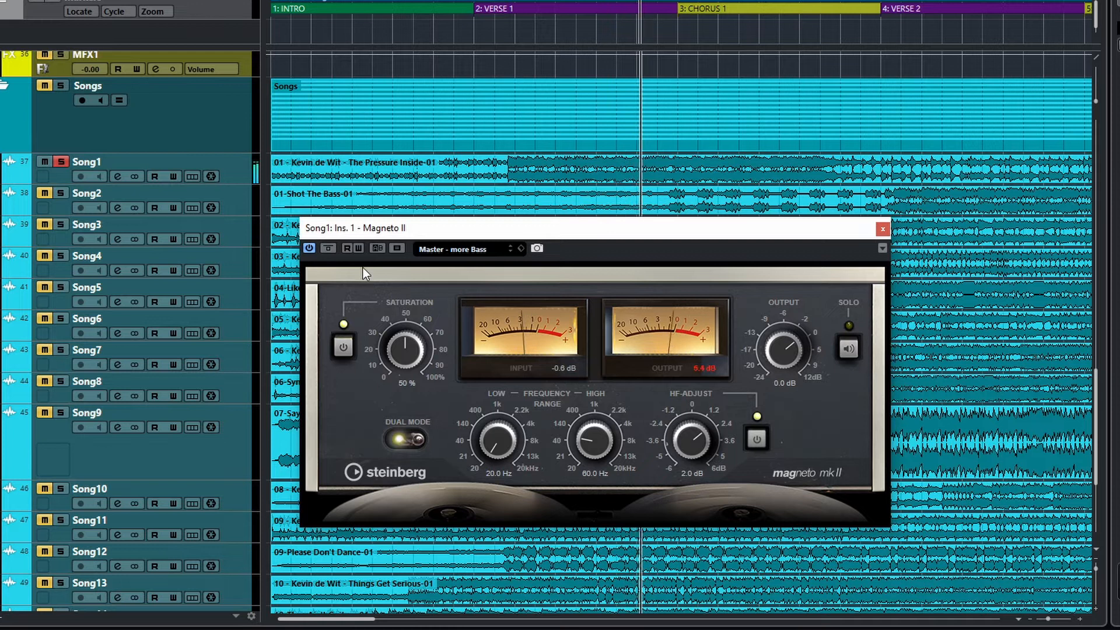
# Step: Load the Master - more Air preset and compare it with the bypassed sound
pyautogui.click(479, 250)
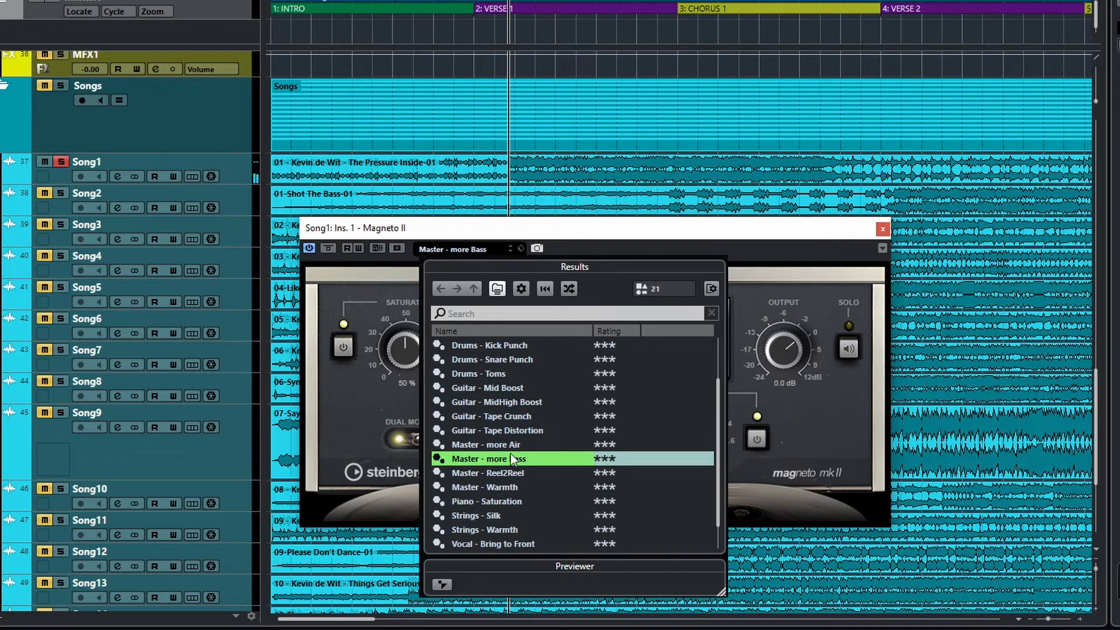
pyautogui.click(499, 435)
pyautogui.doubleClick(499, 446)
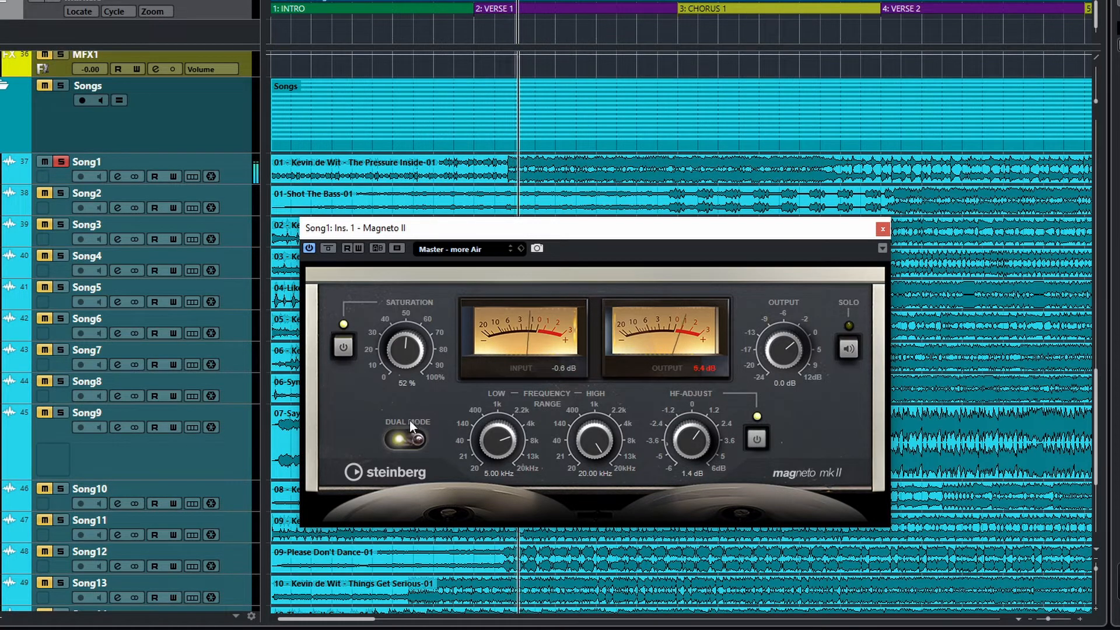
pyautogui.click(328, 249)
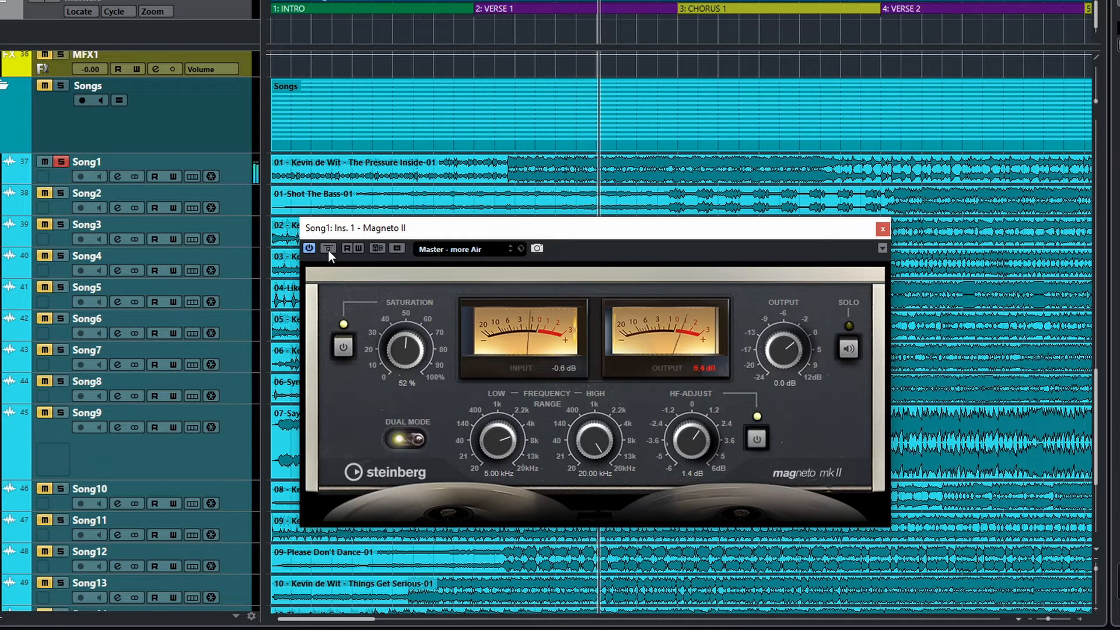
pyautogui.click(328, 249)
pyautogui.click(328, 249)
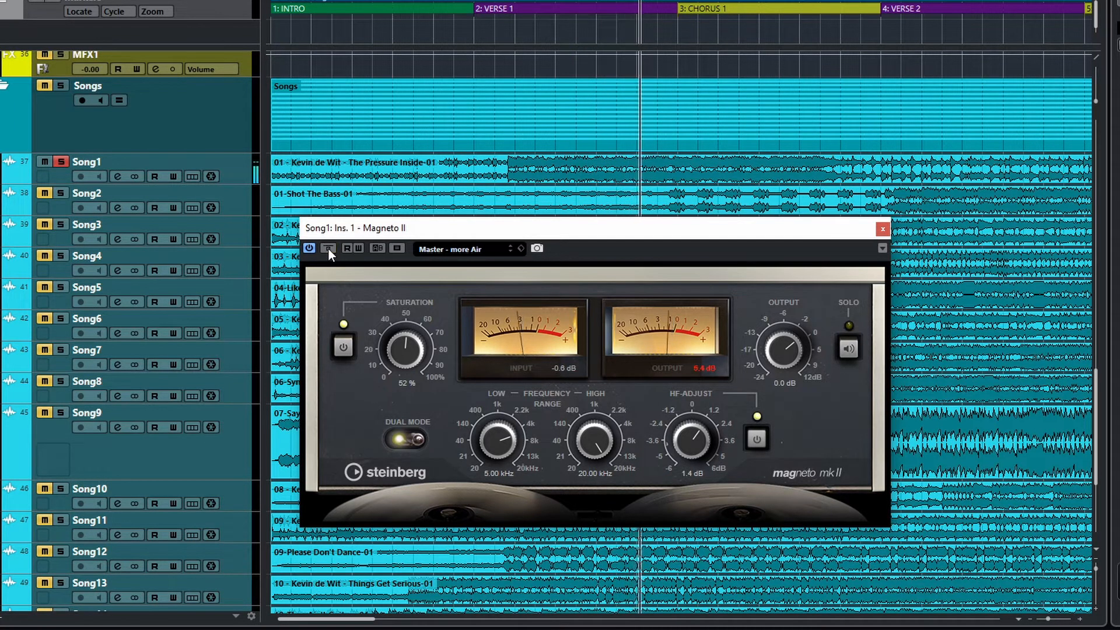
# Step: Look over the Magneto II presets for Song1, close the plug-in window and go back up to the instrument tracks
pyautogui.click(445, 253)
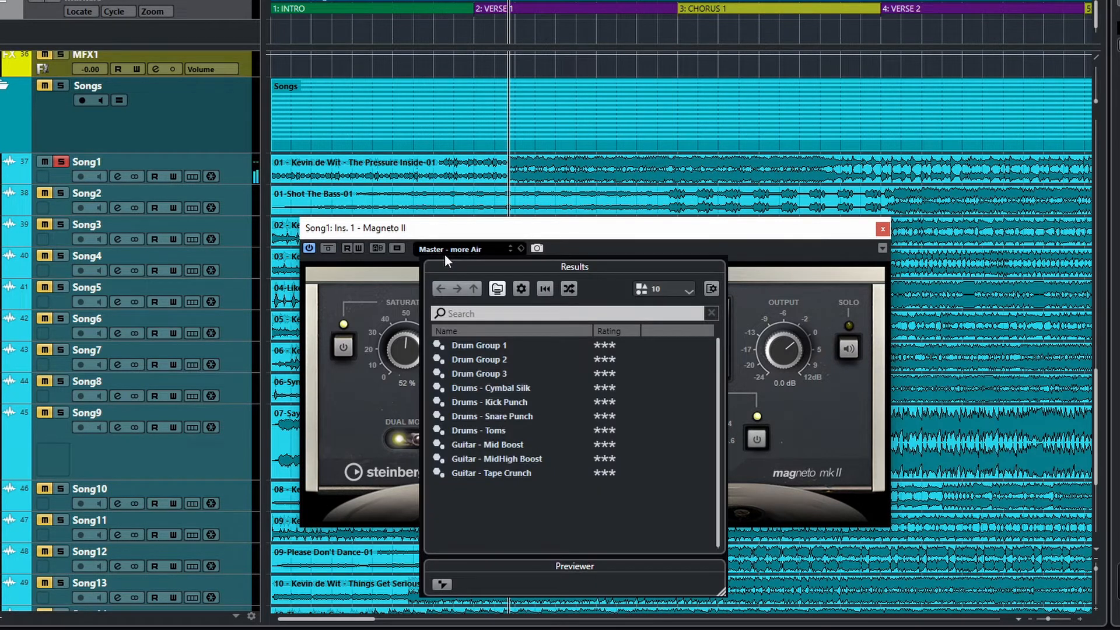
pyautogui.scroll(1, 607, 488)
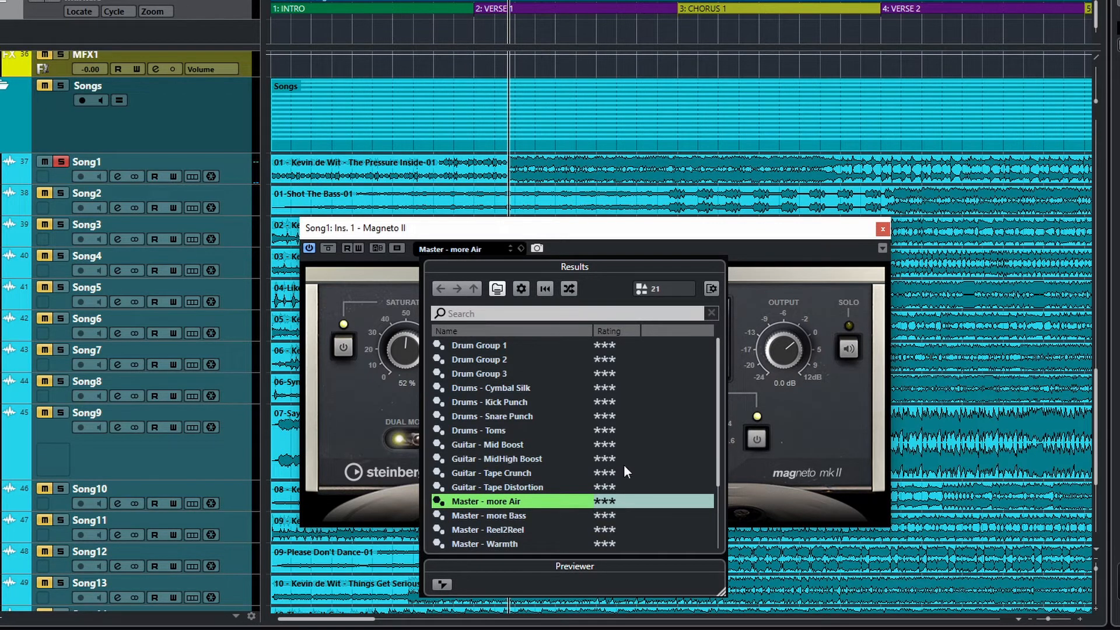
pyautogui.click(752, 245)
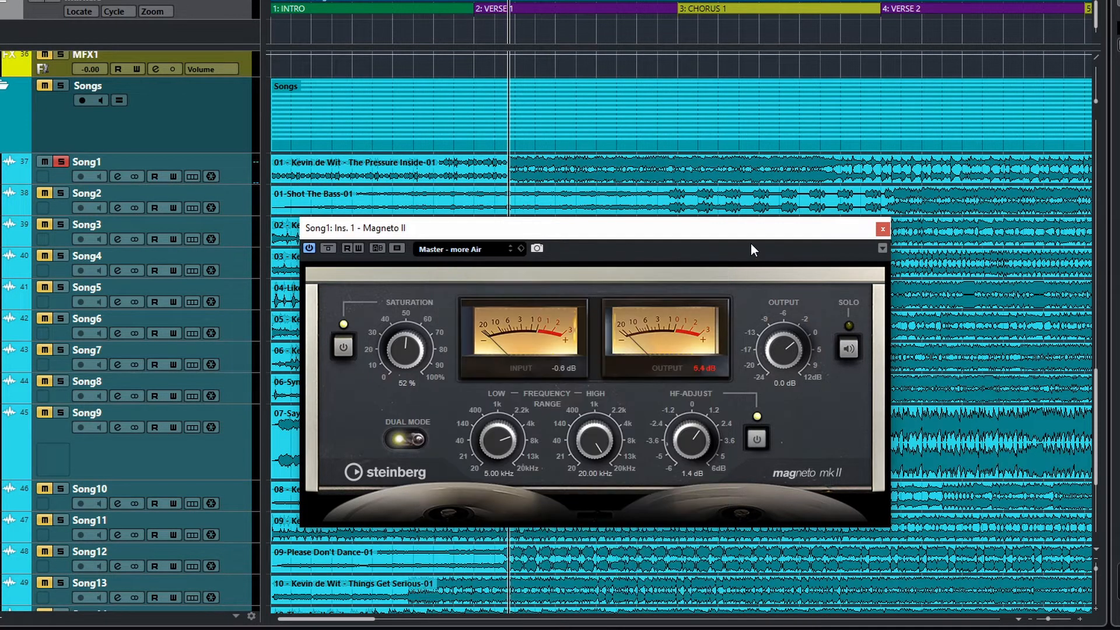
pyautogui.click(883, 229)
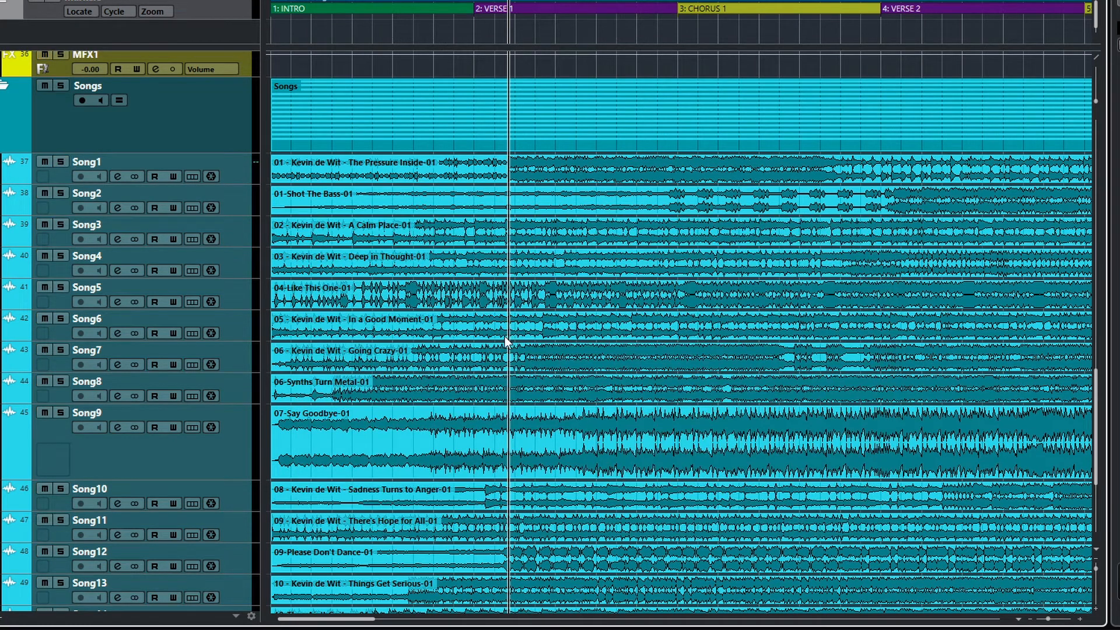
pyautogui.scroll(15, 505, 336)
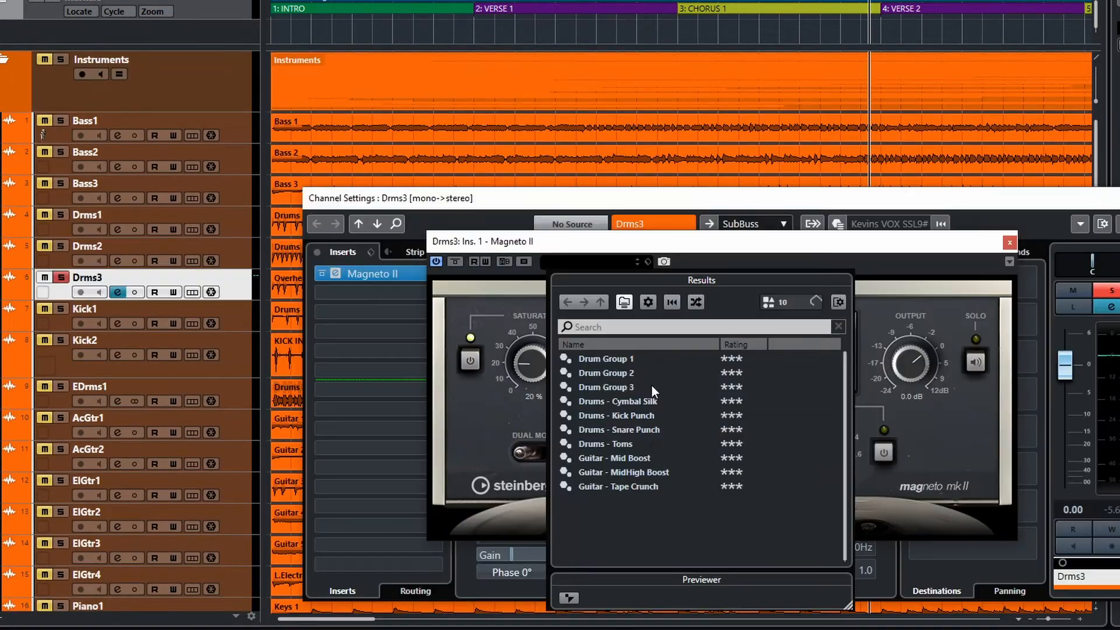
# Step: Load the Drum Group 1 preset in Magneto II on Drms3, start playback and leave only the plug-in window open
pyautogui.scroll(1, 698, 482)
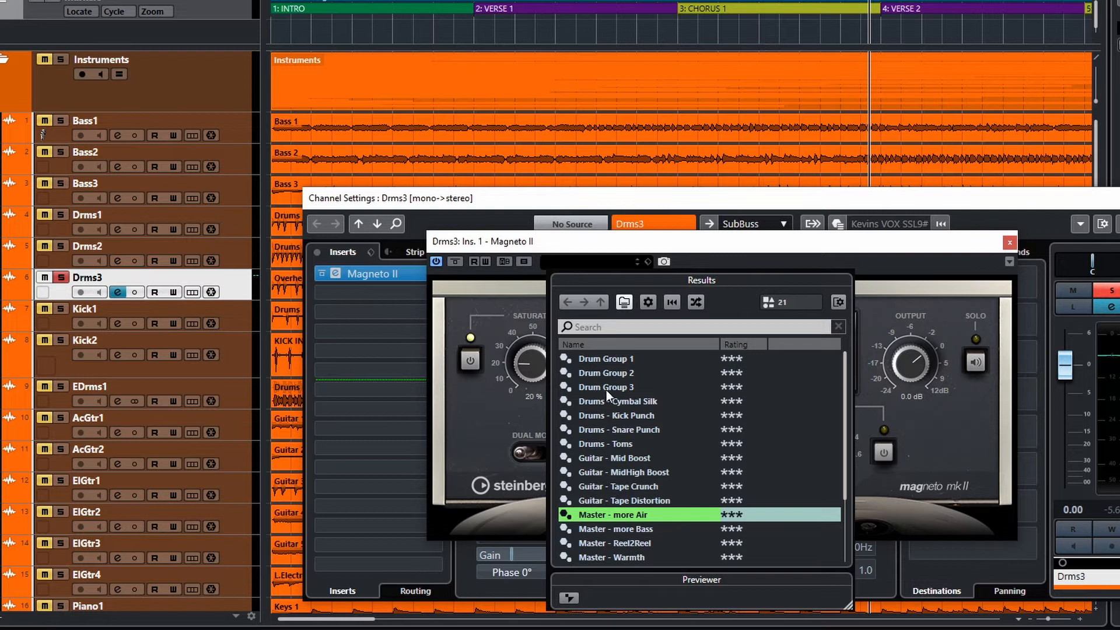
pyautogui.doubleClick(613, 362)
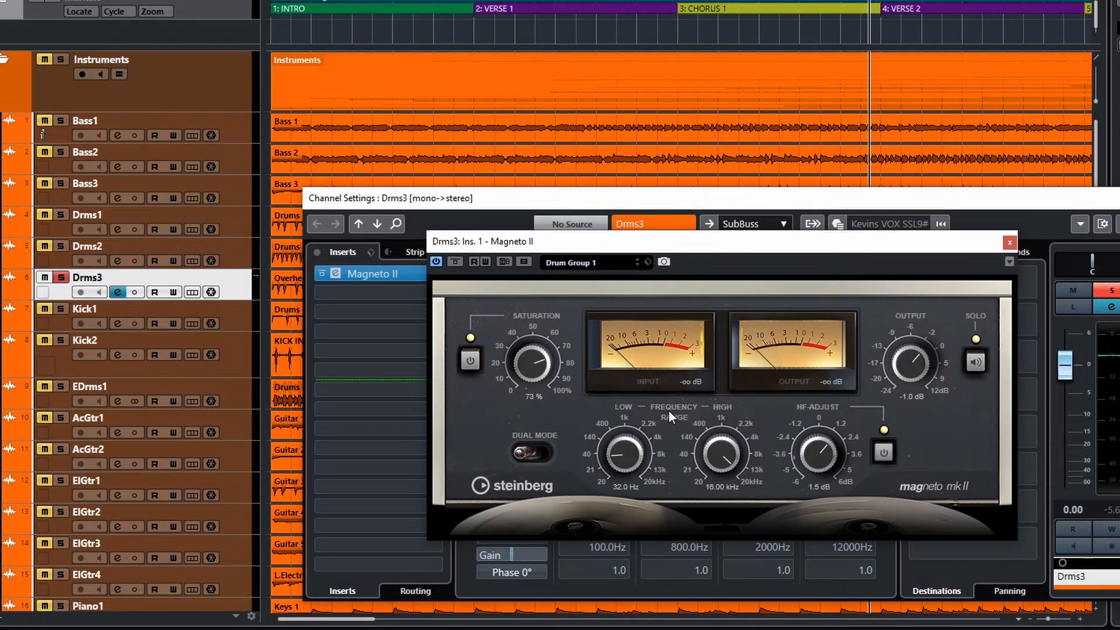
pyautogui.press('space')
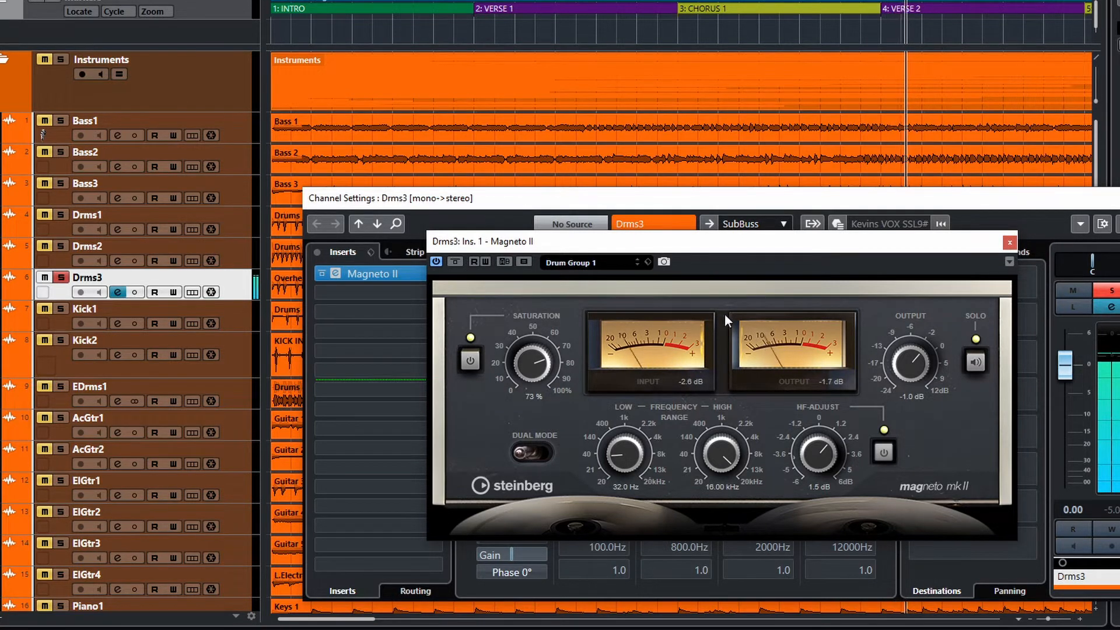
pyautogui.click(1118, 199)
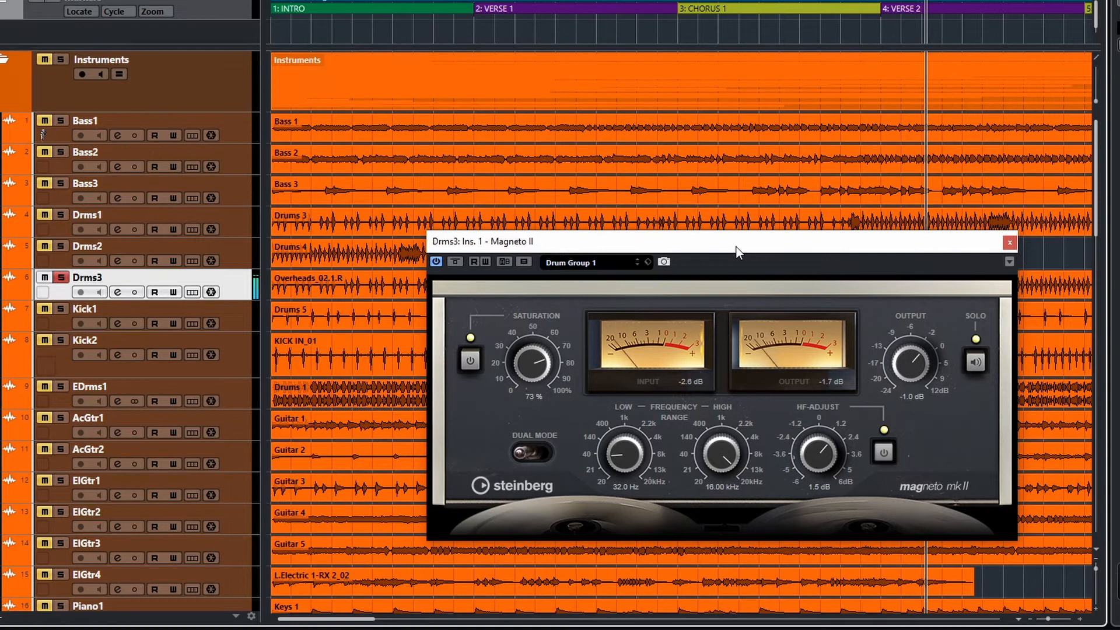
pyautogui.moveTo(737, 247); pyautogui.dragTo(698, 254)
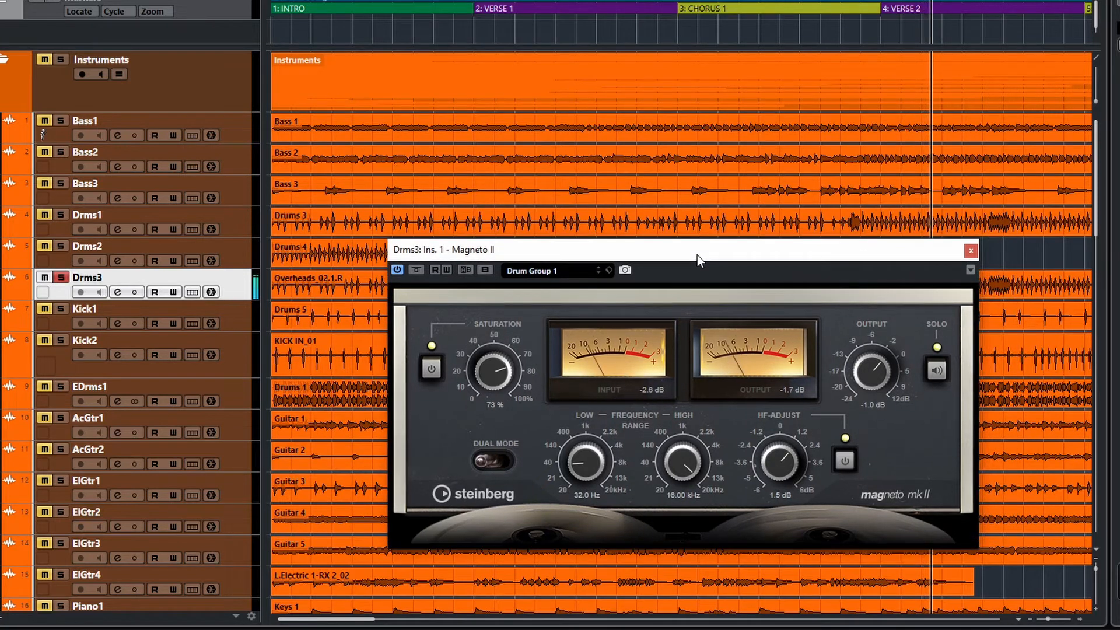
# Step: Compare the Drum Group 1 preset with the bypassed drums during playback, and try Dual Mode on and off
pyautogui.click(416, 270)
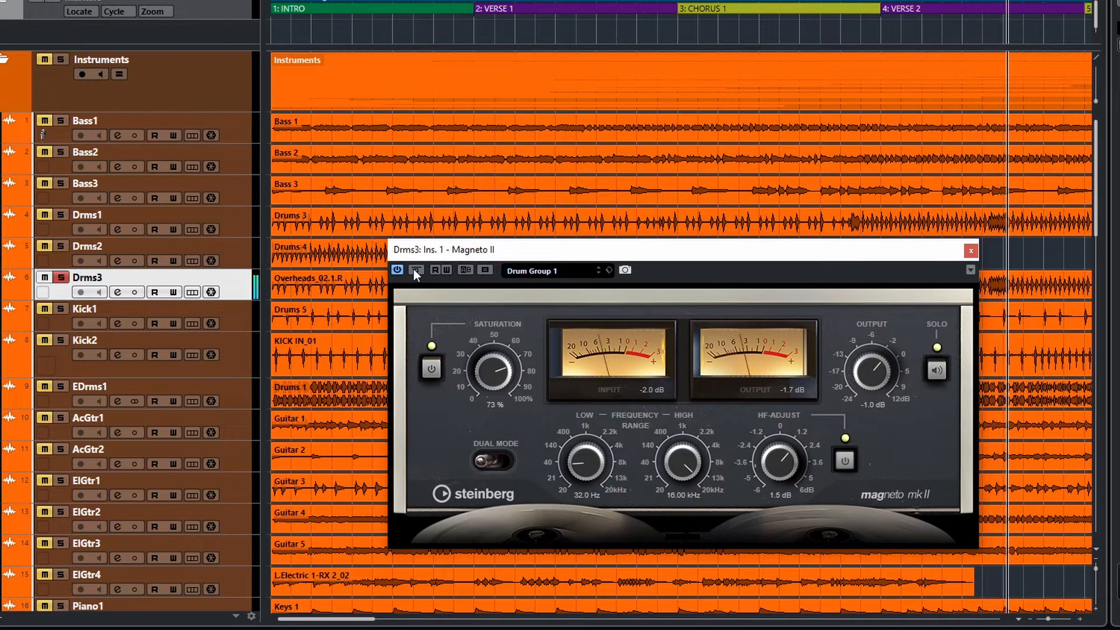
pyautogui.click(414, 271)
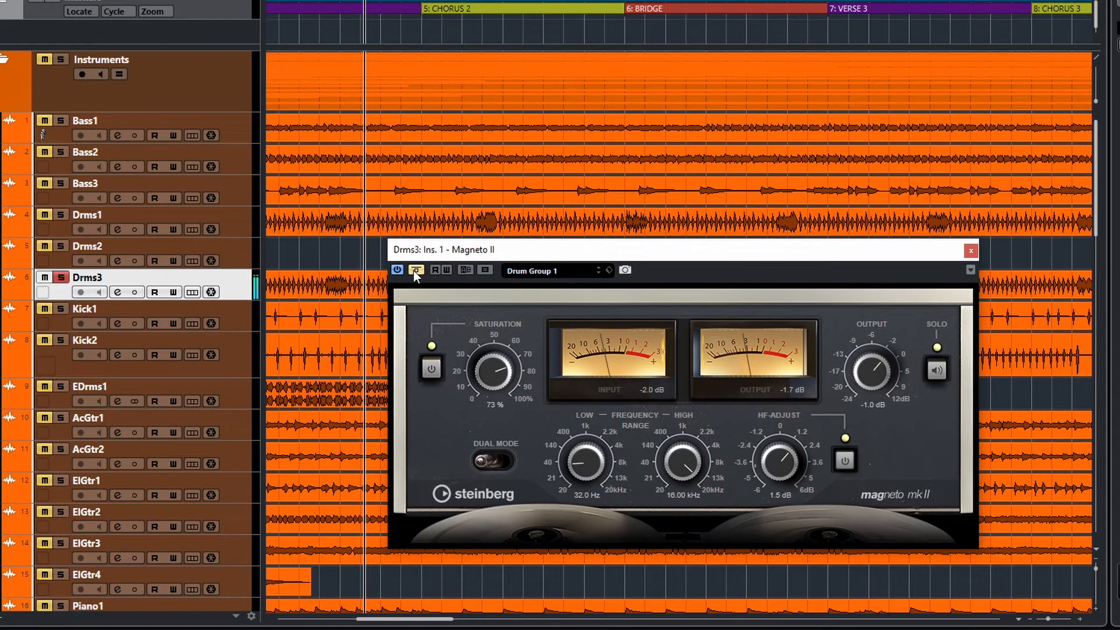
pyautogui.click(413, 270)
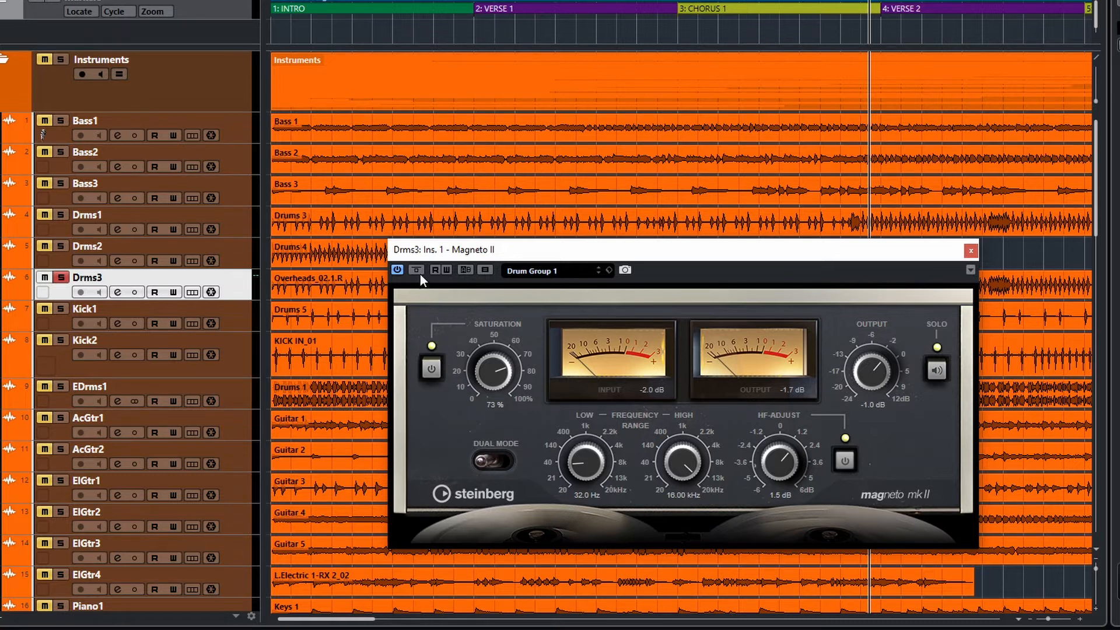
pyautogui.press('space')
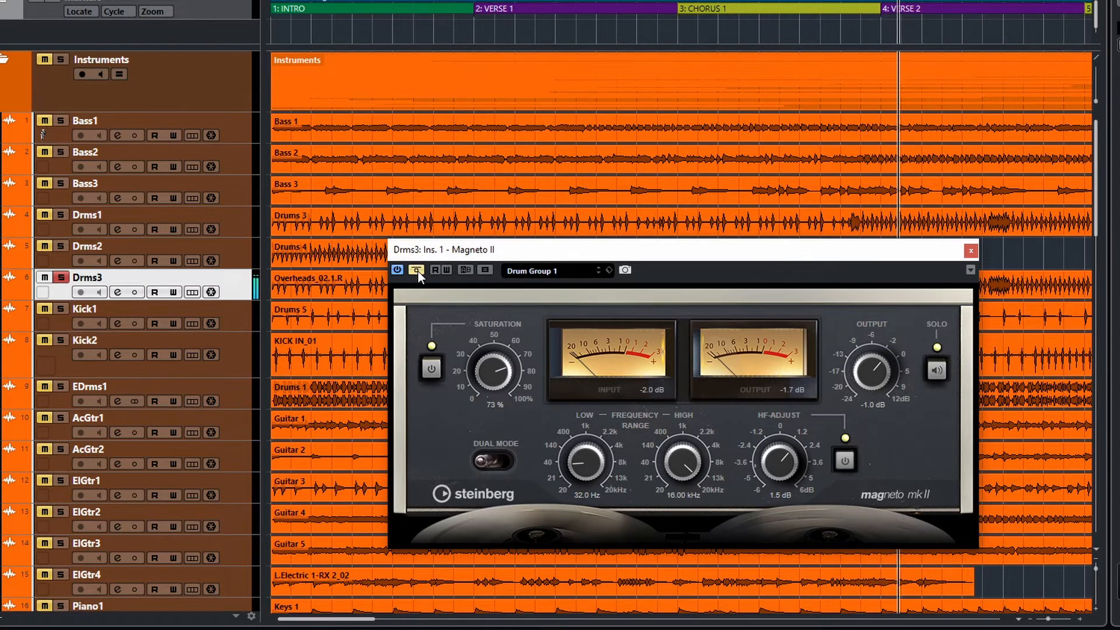
pyautogui.click(416, 270)
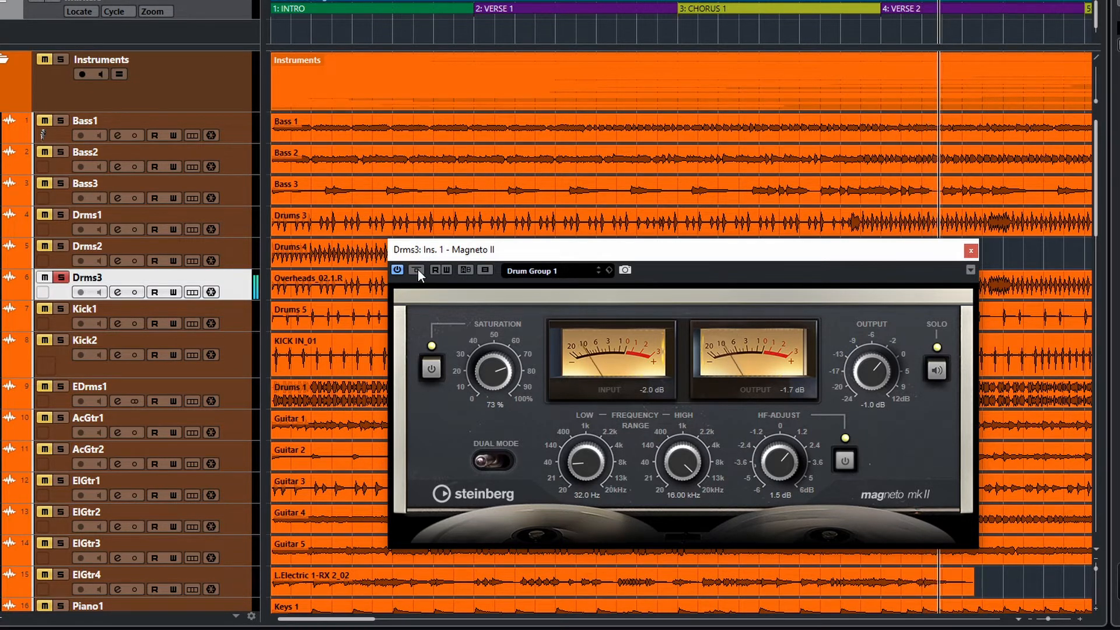
pyautogui.click(417, 270)
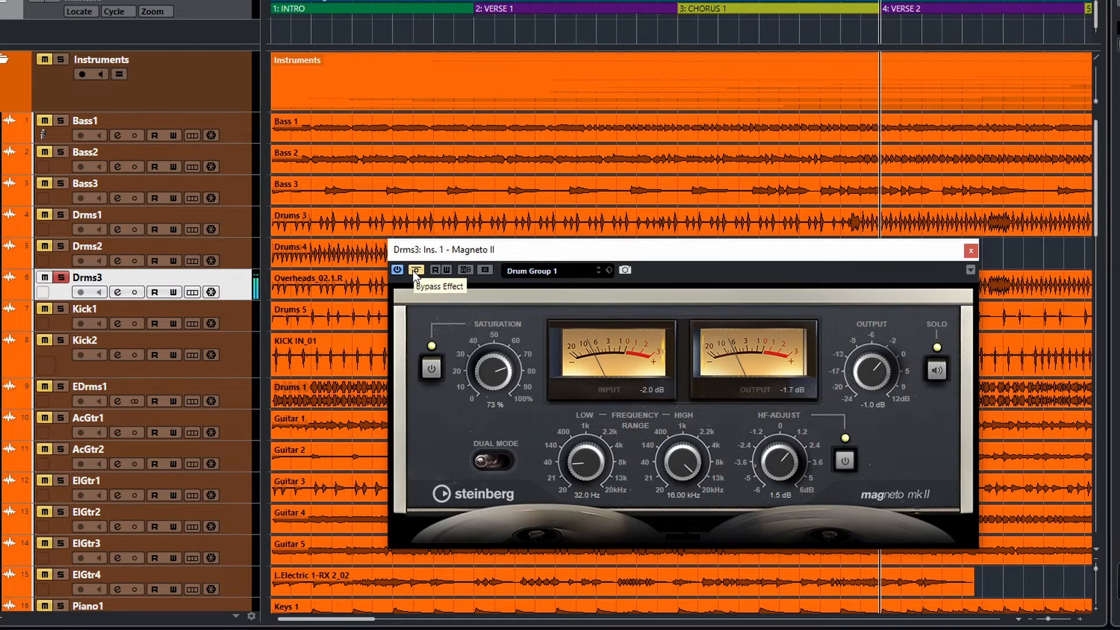
pyautogui.click(415, 270)
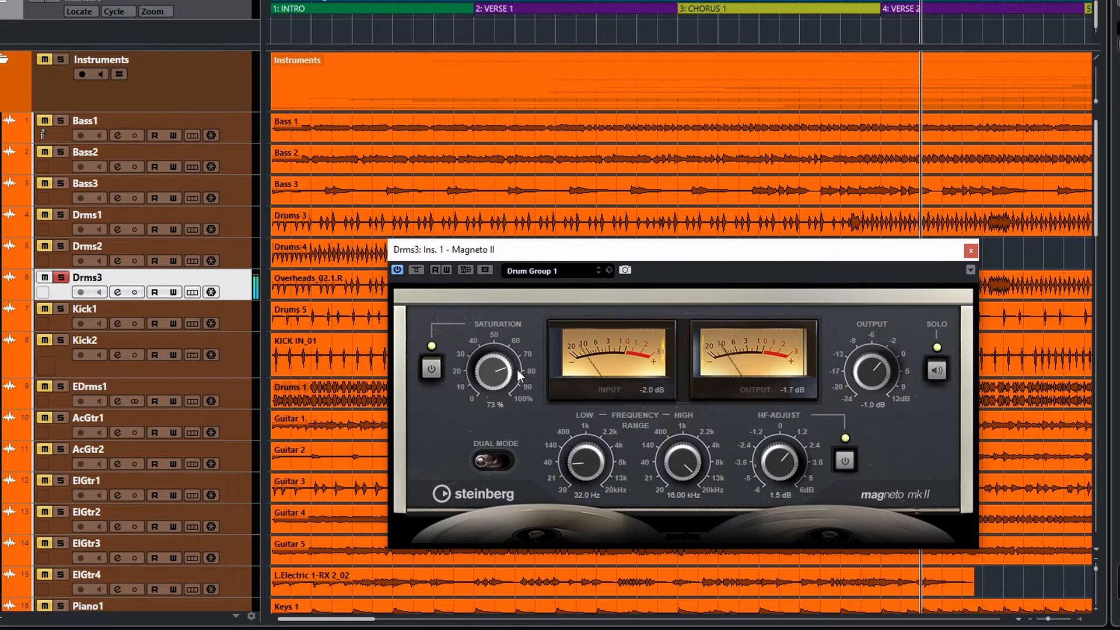
pyautogui.click(498, 462)
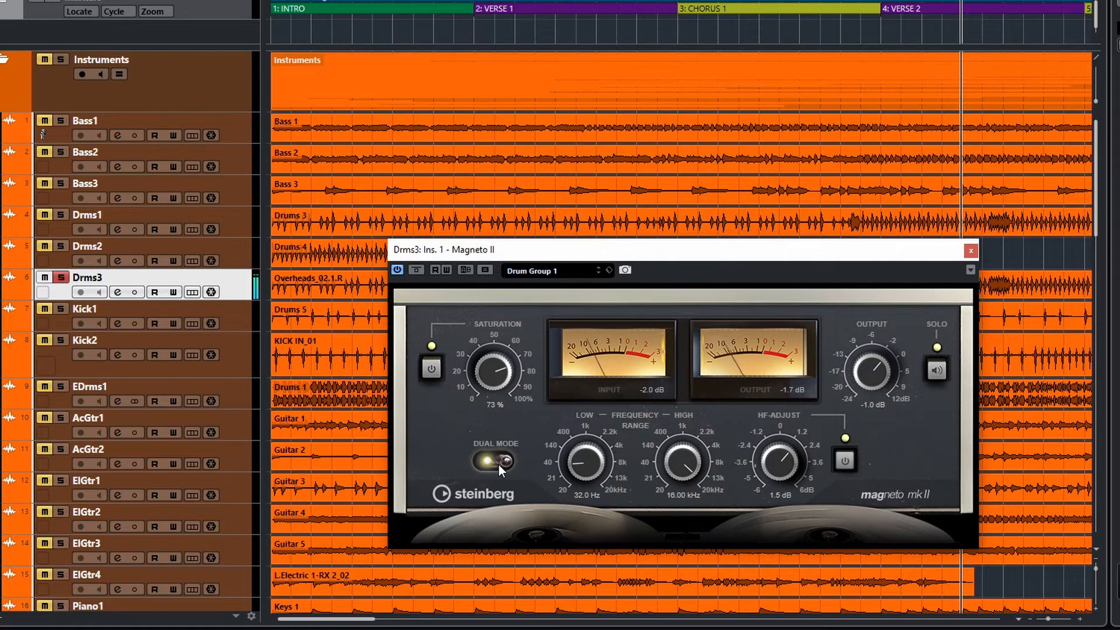
pyautogui.click(498, 462)
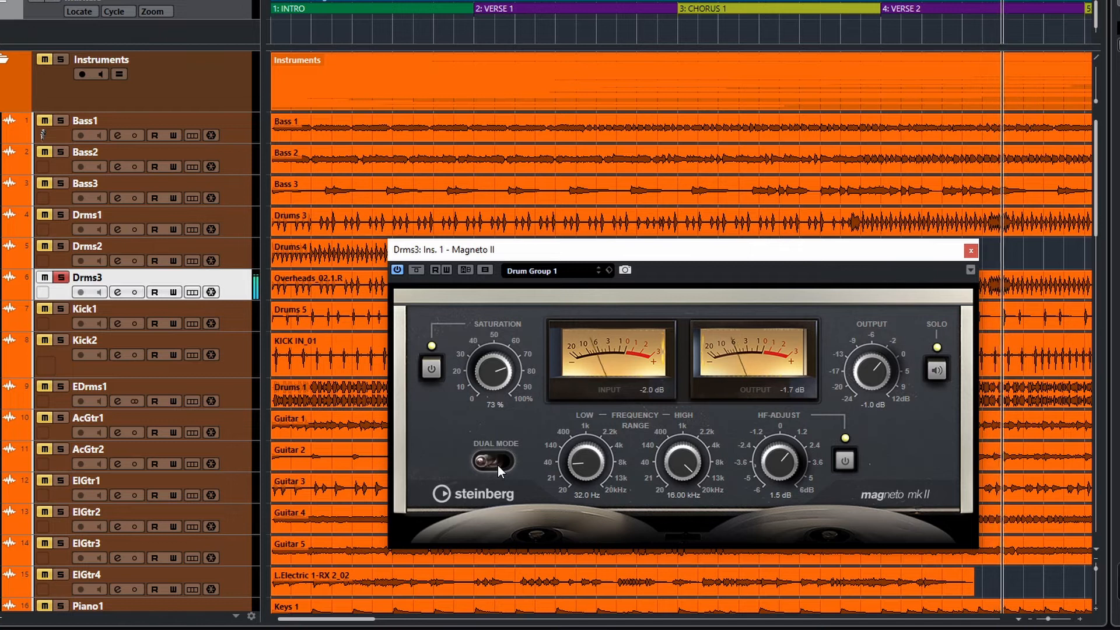
# Step: Lower the Magneto II output to -2.8 dB and compare the level-adjusted Drum Group 1 sound with bypass
pyautogui.click(418, 272)
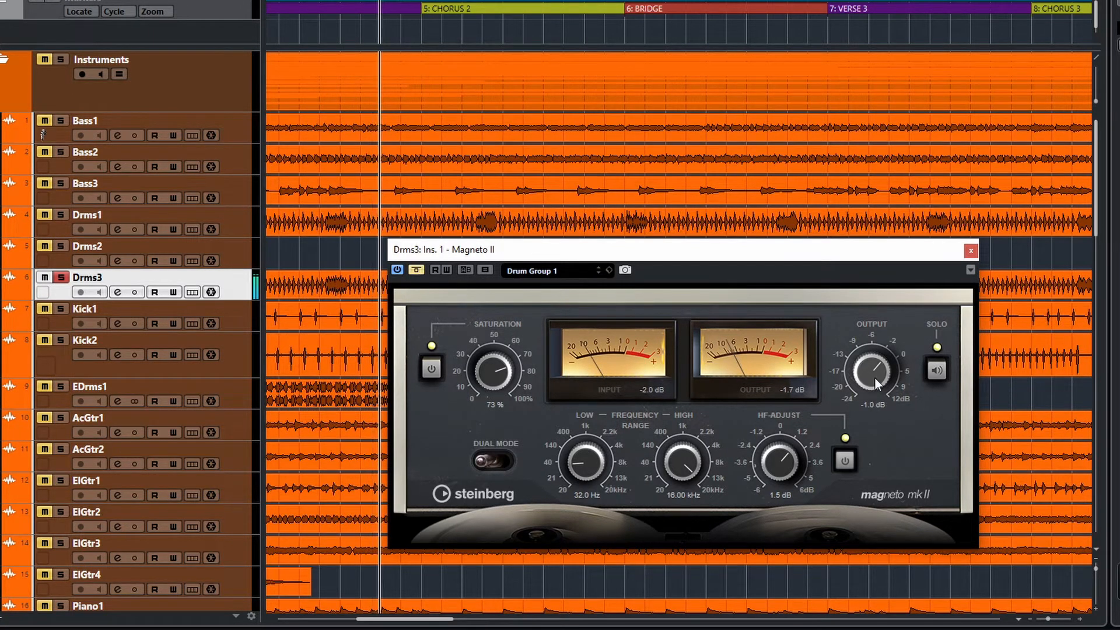
pyautogui.moveTo(874, 379); pyautogui.dragTo(877, 384)
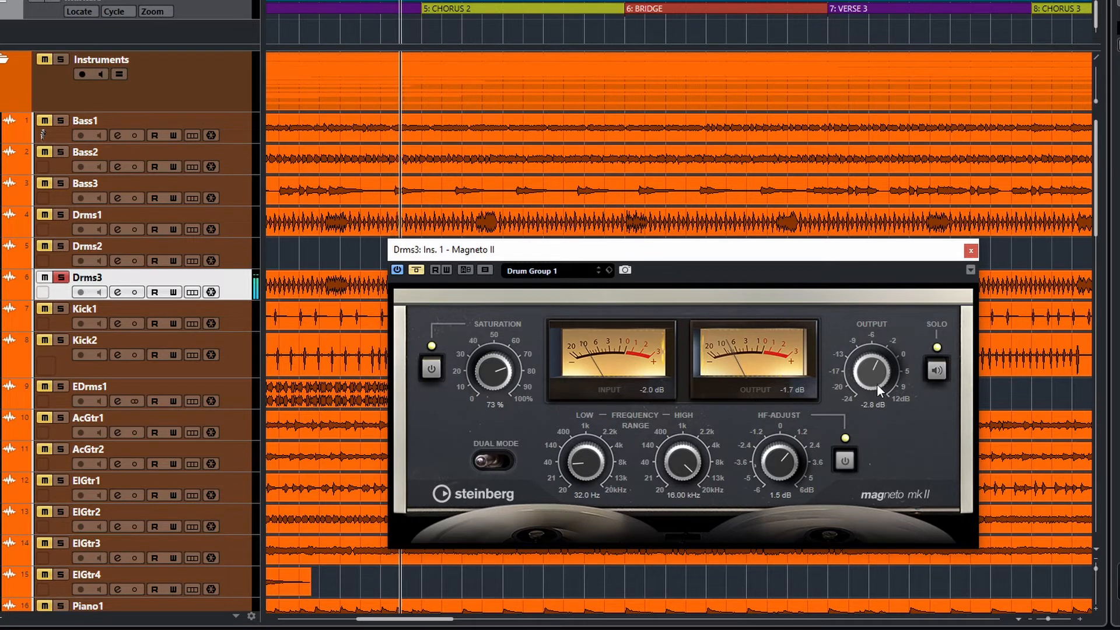
pyautogui.click(415, 270)
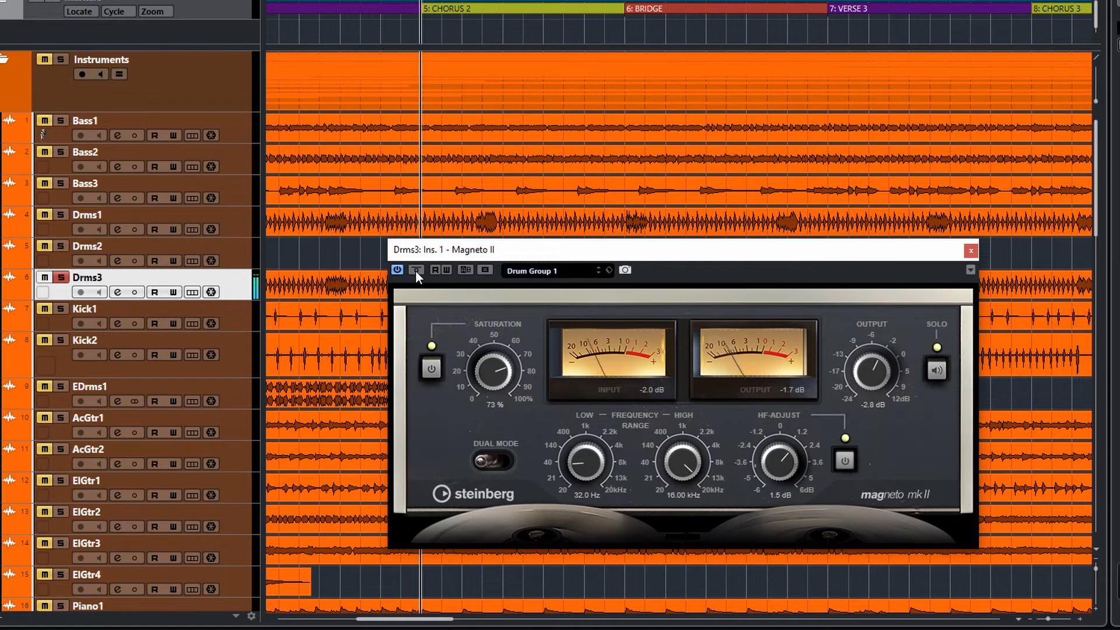
pyautogui.click(415, 271)
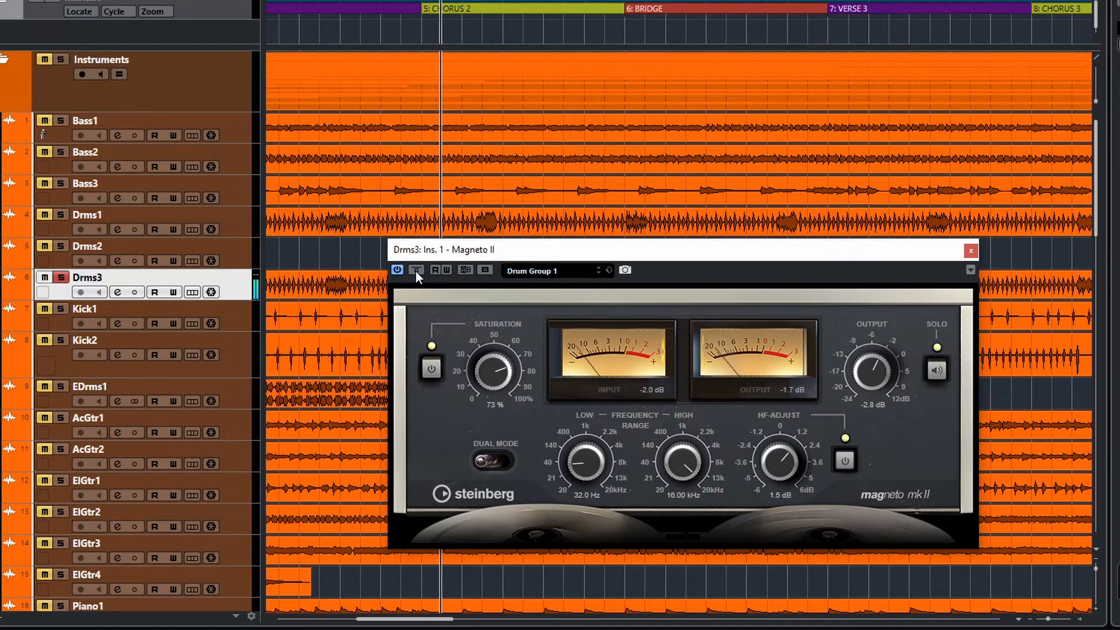
pyautogui.click(416, 270)
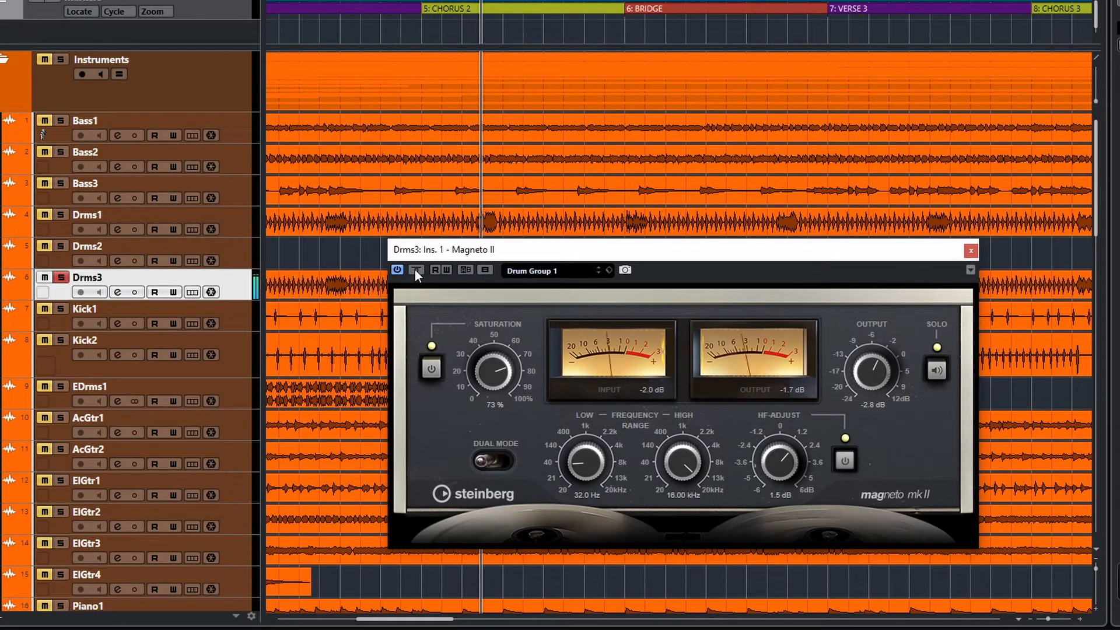
pyautogui.press('space')
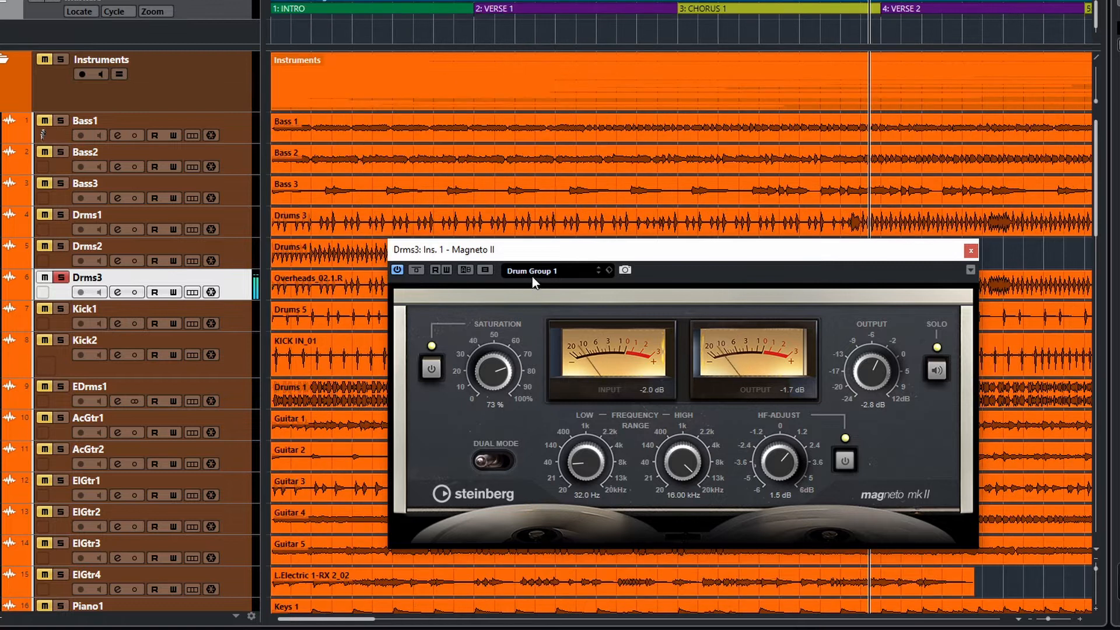
# Step: Load the Drum Group 2 preset on Drms3 and compare it with the bypassed sound
pyautogui.click(532, 277)
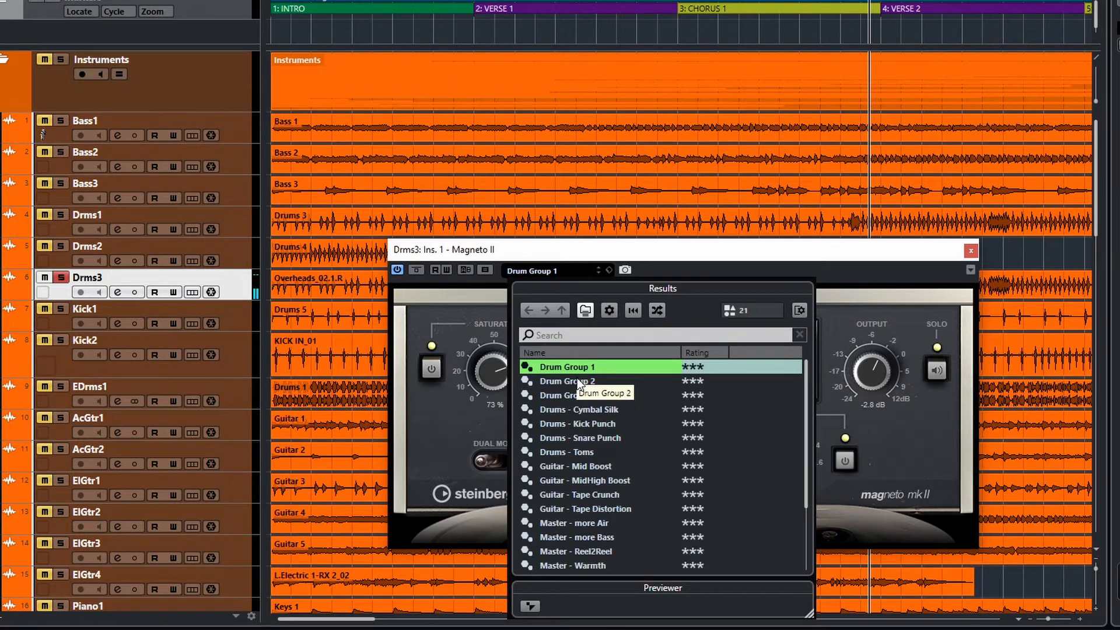
pyautogui.doubleClick(577, 380)
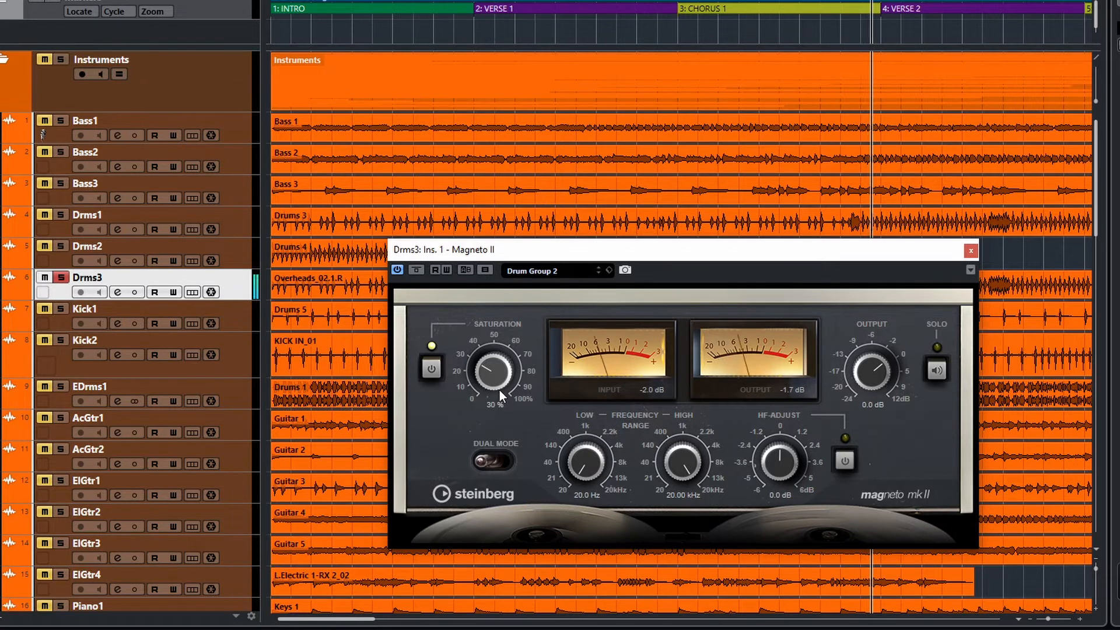
pyautogui.click(416, 270)
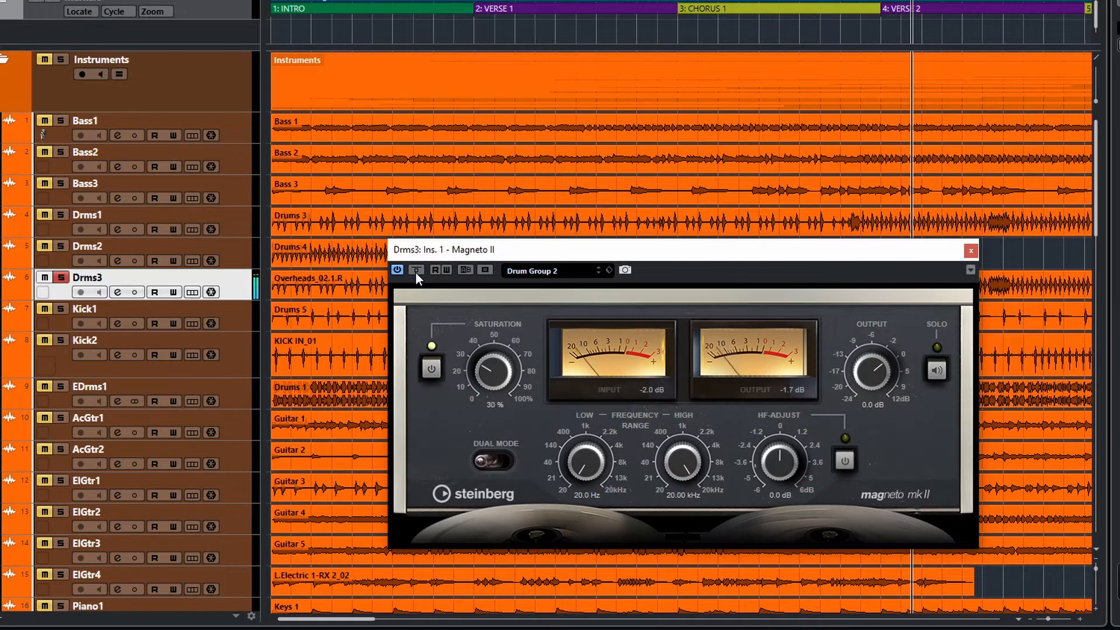
pyautogui.click(416, 270)
# Step: Load the Drum Group 3 preset on Drms3 and toggle bypass repeatedly during playback to compare it with the dry drums
pyautogui.click(530, 271)
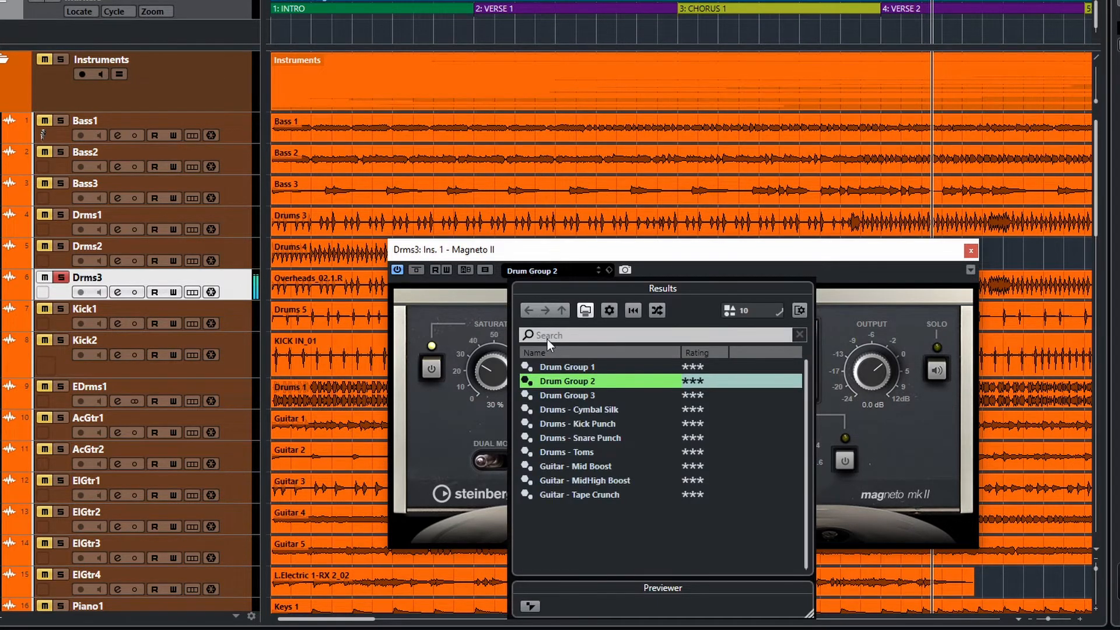
pyautogui.doubleClick(566, 397)
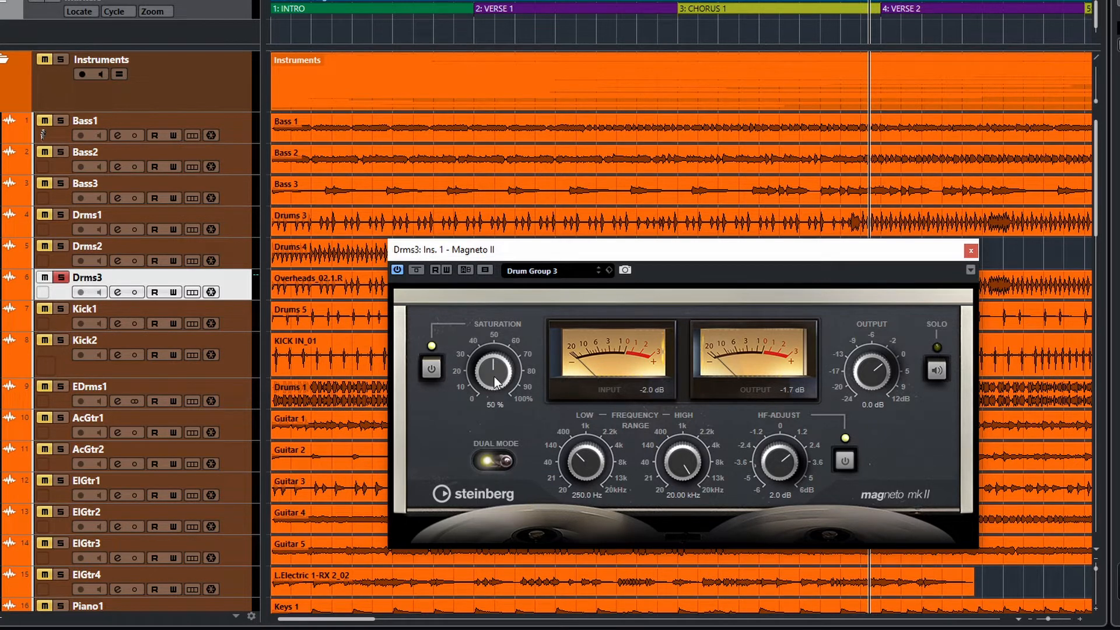
pyautogui.press('space')
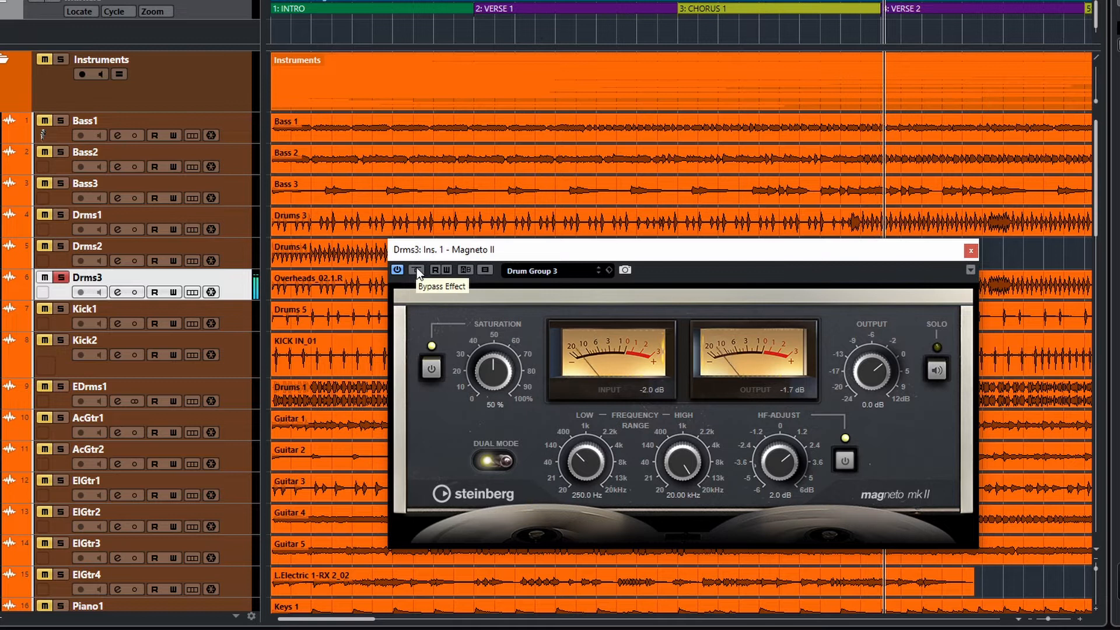
pyautogui.click(416, 271)
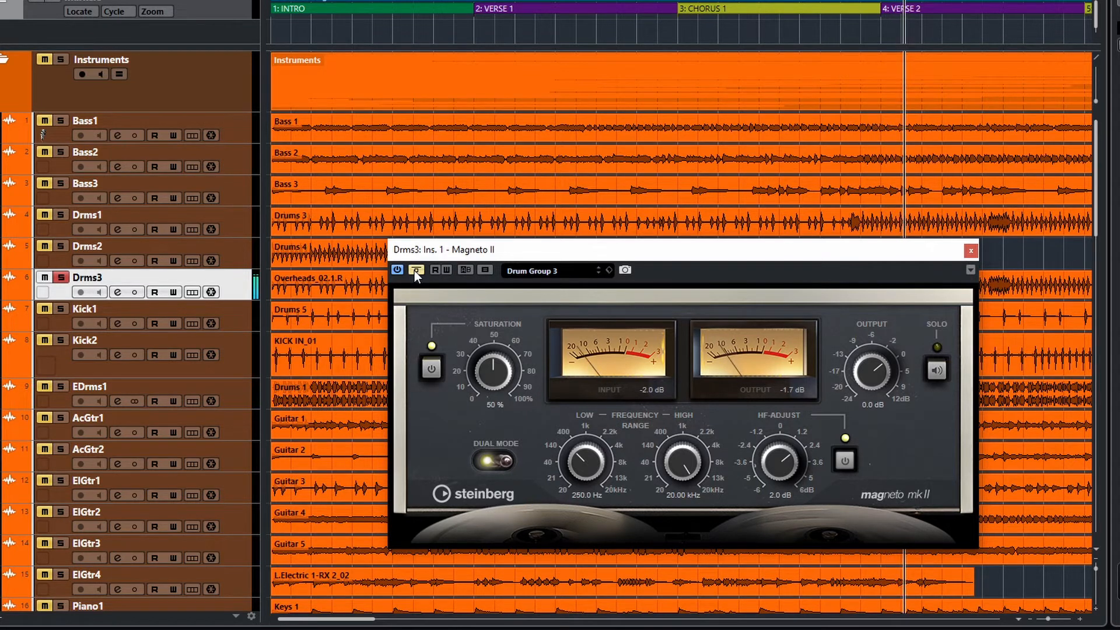
pyautogui.click(415, 270)
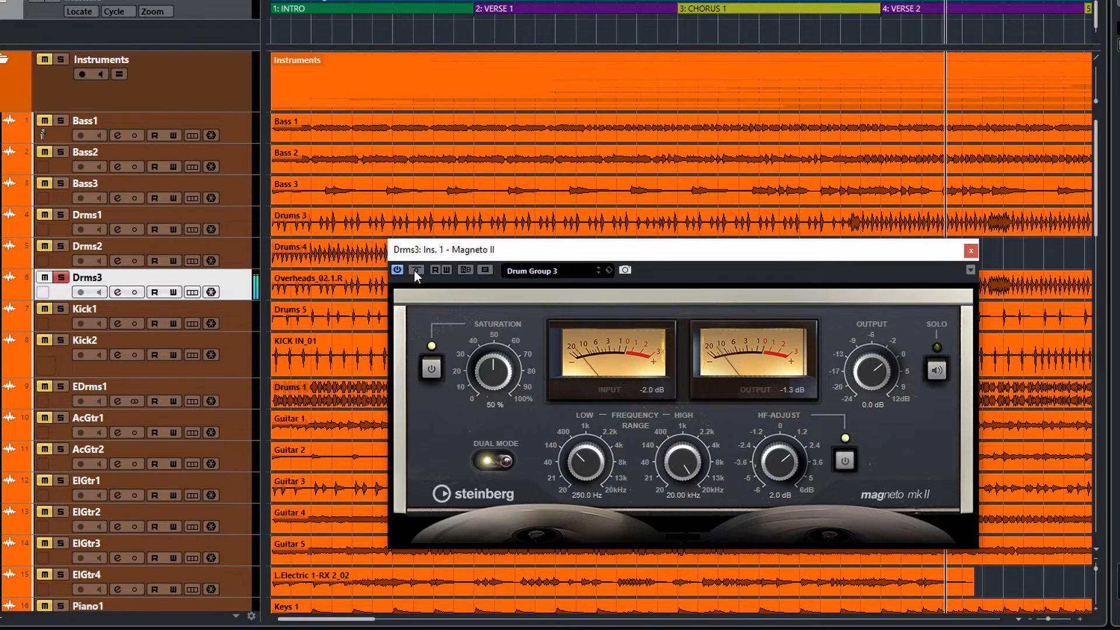
pyautogui.click(414, 271)
pyautogui.click(414, 271)
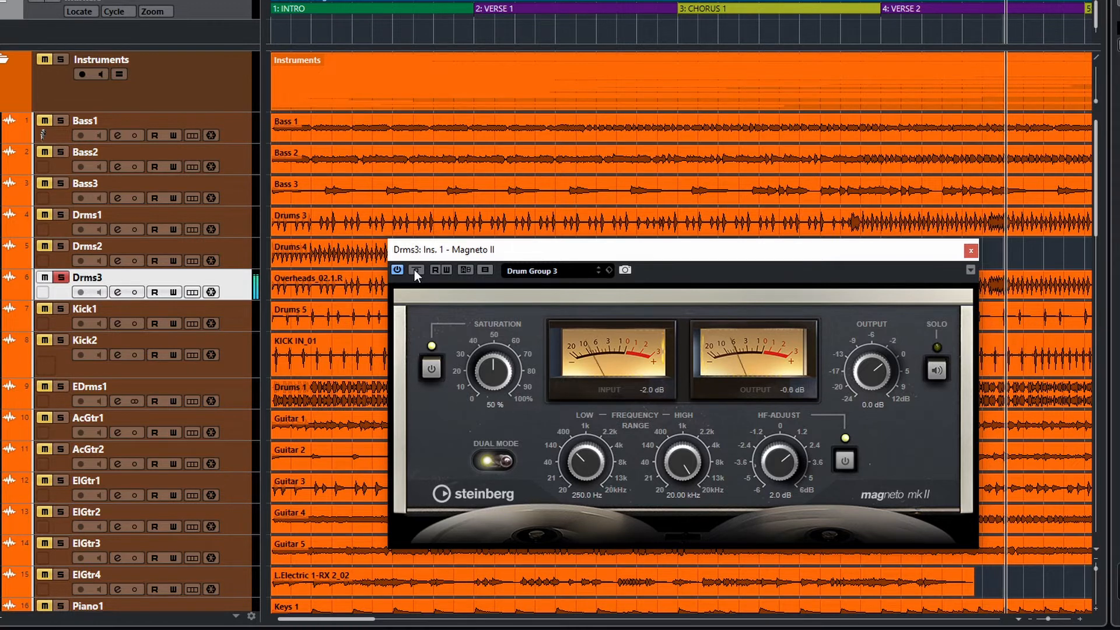
pyautogui.click(415, 270)
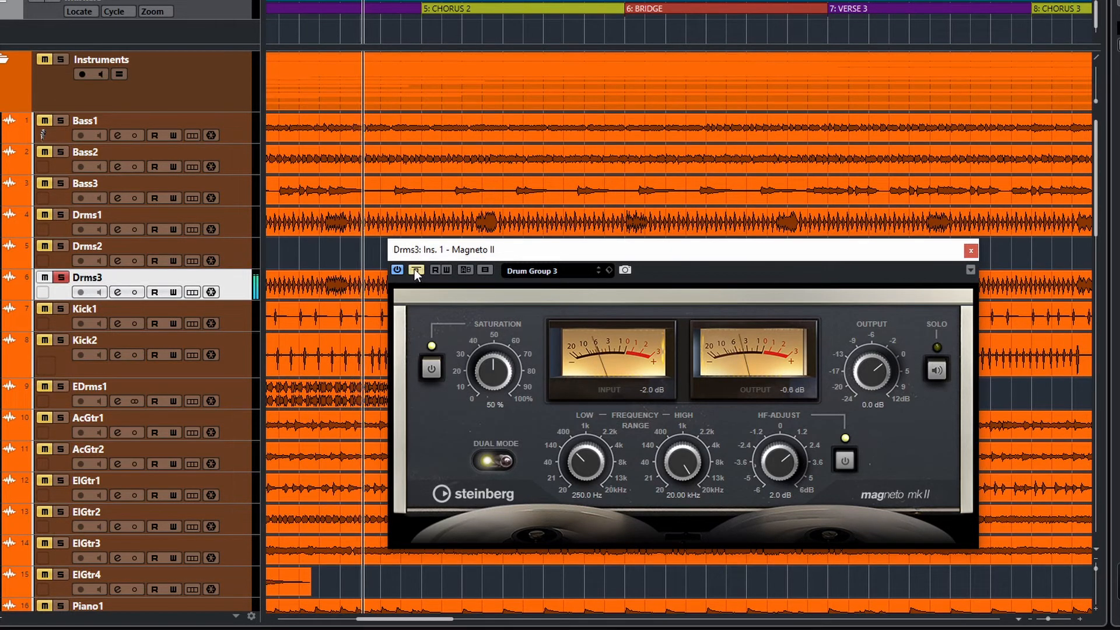
# Step: Reactivate Magneto II on Drms3, close its window and take the track out of solo
pyautogui.click(415, 270)
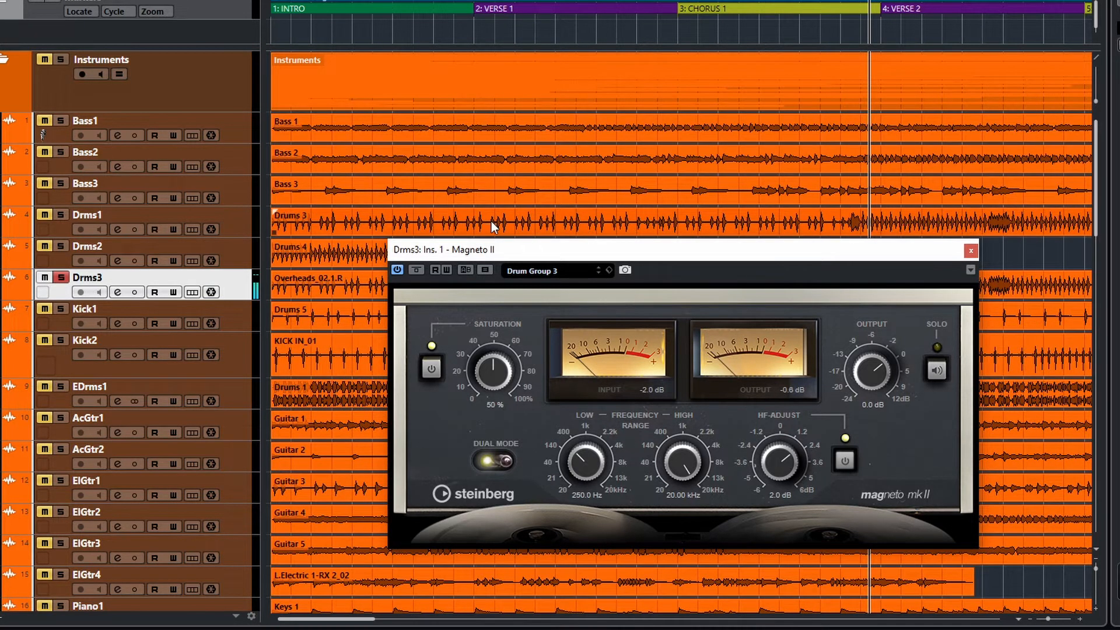
pyautogui.click(970, 252)
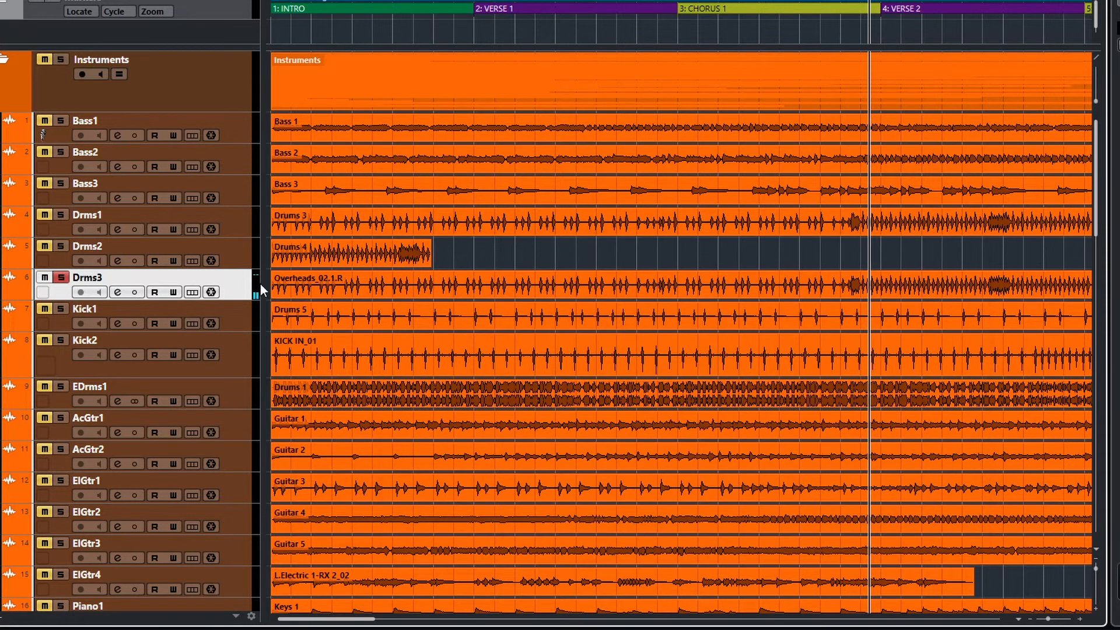
pyautogui.click(61, 276)
# Step: Load the Guitar - Mid Boost preset on AcGtr1 and compare it with bypass during playback, raising HF-Adjust to 2.3 dB
pyautogui.scroll(-3, 370, 433)
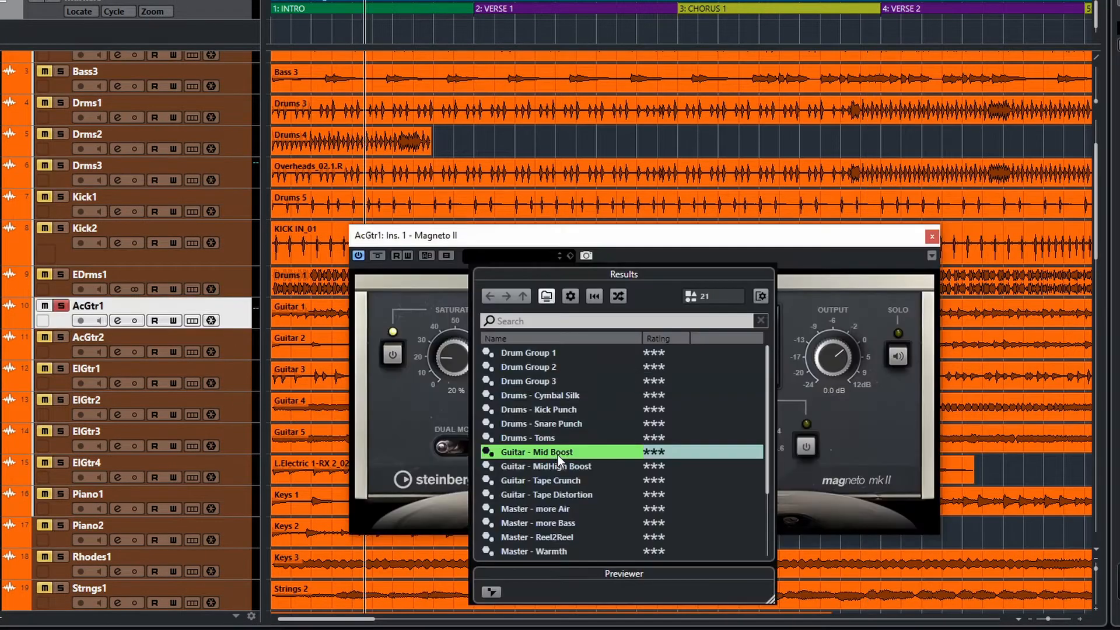
pyautogui.doubleClick(558, 455)
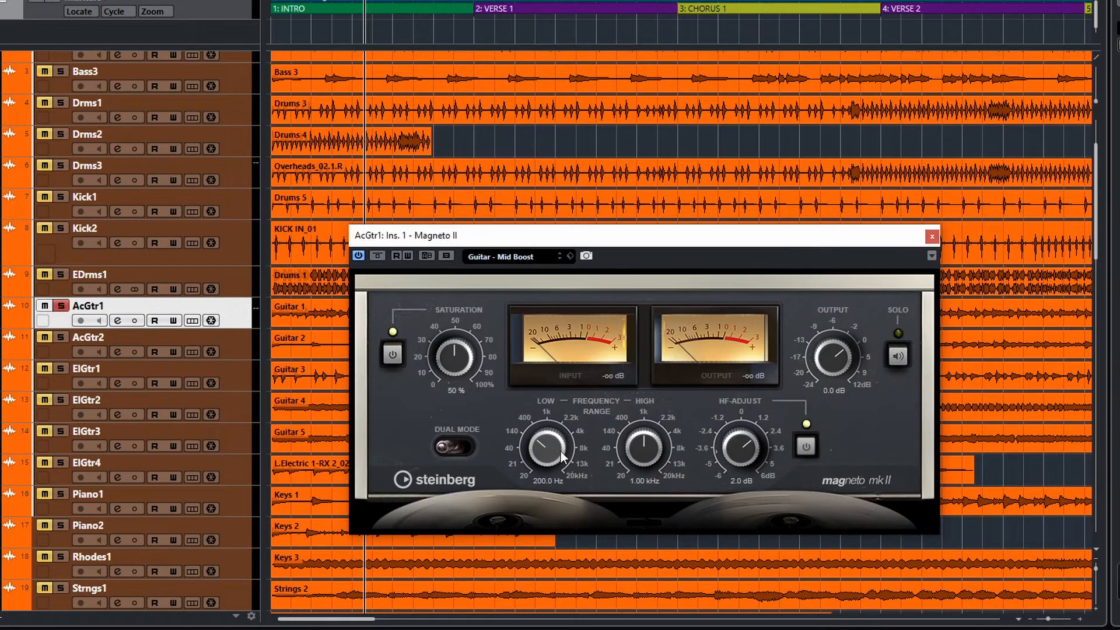
pyautogui.press('space')
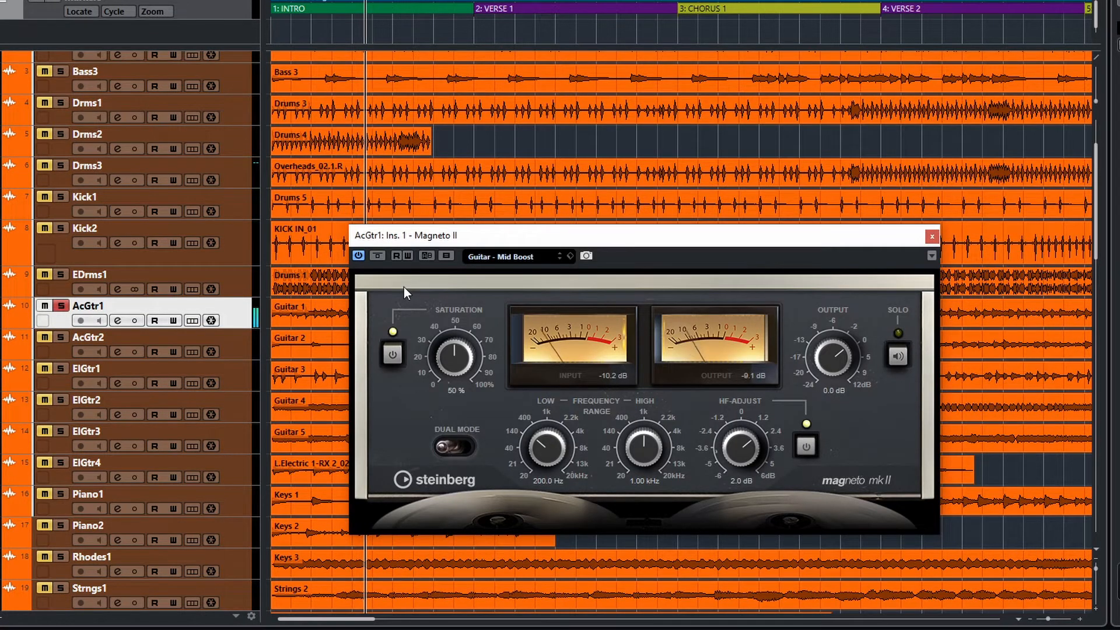
pyautogui.click(378, 255)
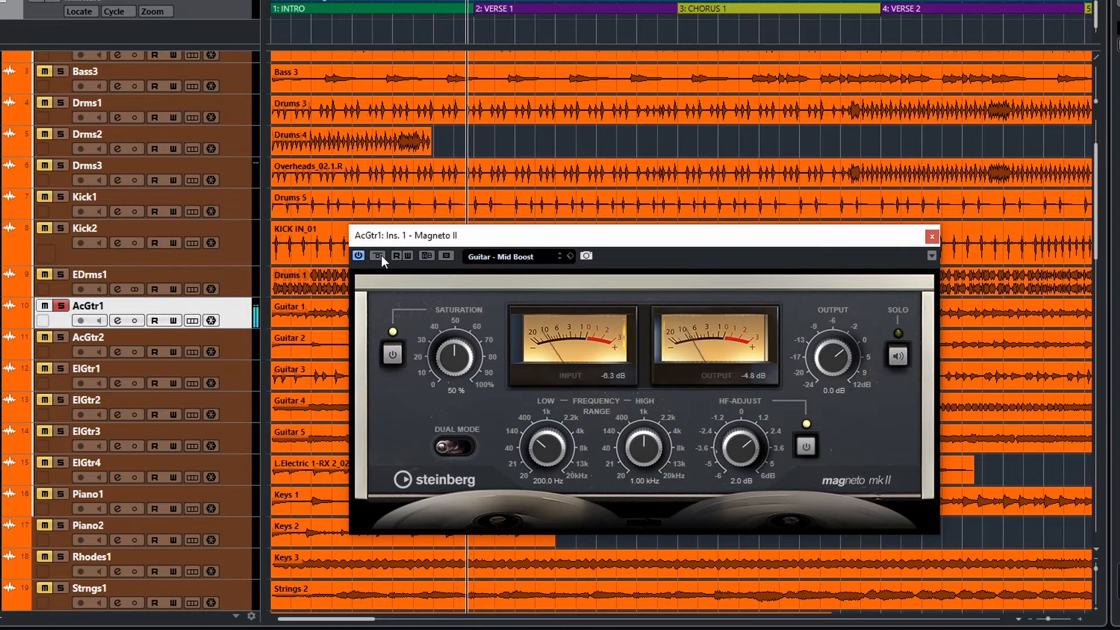
pyautogui.click(381, 255)
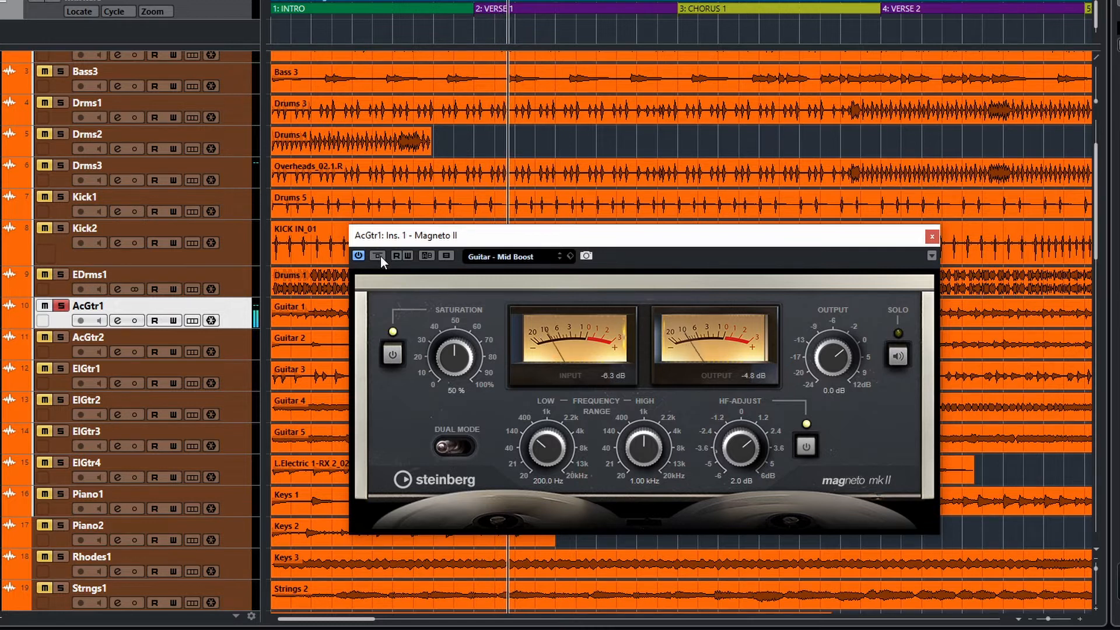
pyautogui.click(379, 256)
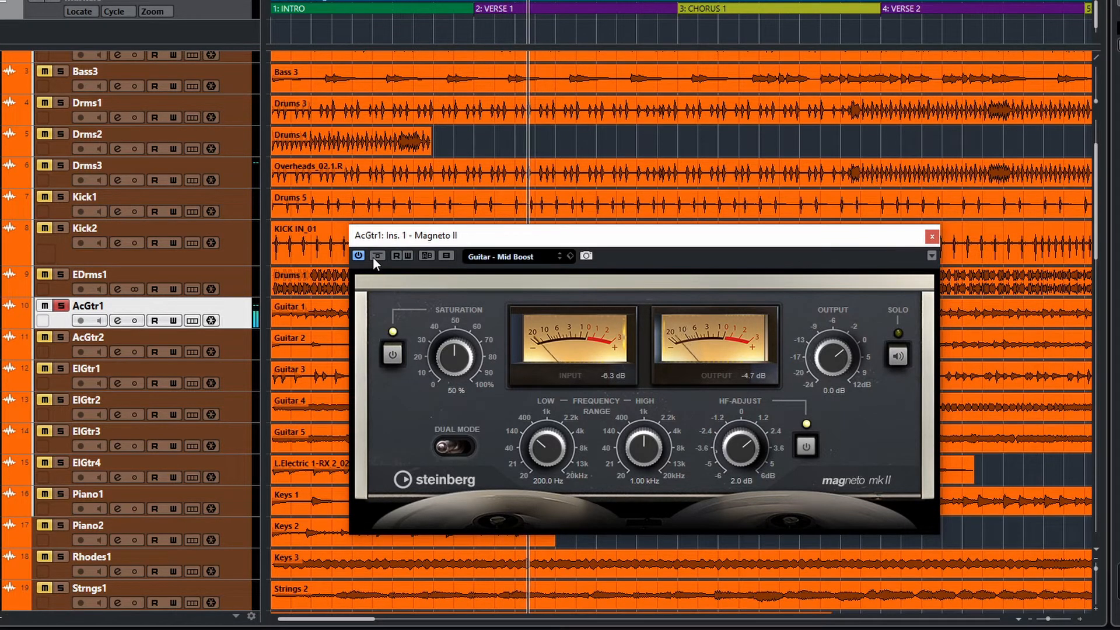
pyautogui.moveTo(716, 447)
pyautogui.mouseDown()
pyautogui.moveTo(730, 447)
pyautogui.moveTo(720, 386)
pyautogui.moveTo(715, 438)
pyautogui.mouseUp()
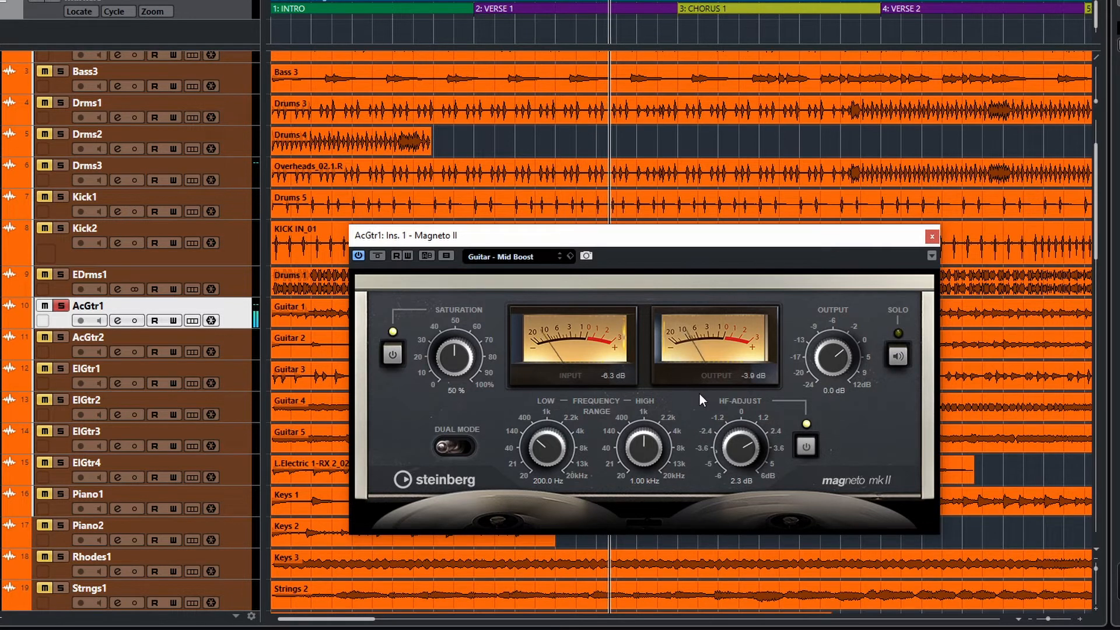
# Step: Load the Guitar - MidHigh Boost preset on AcGtr1 and compare it with the bypassed guitar during playback
pyautogui.click(503, 260)
pyautogui.doubleClick(558, 466)
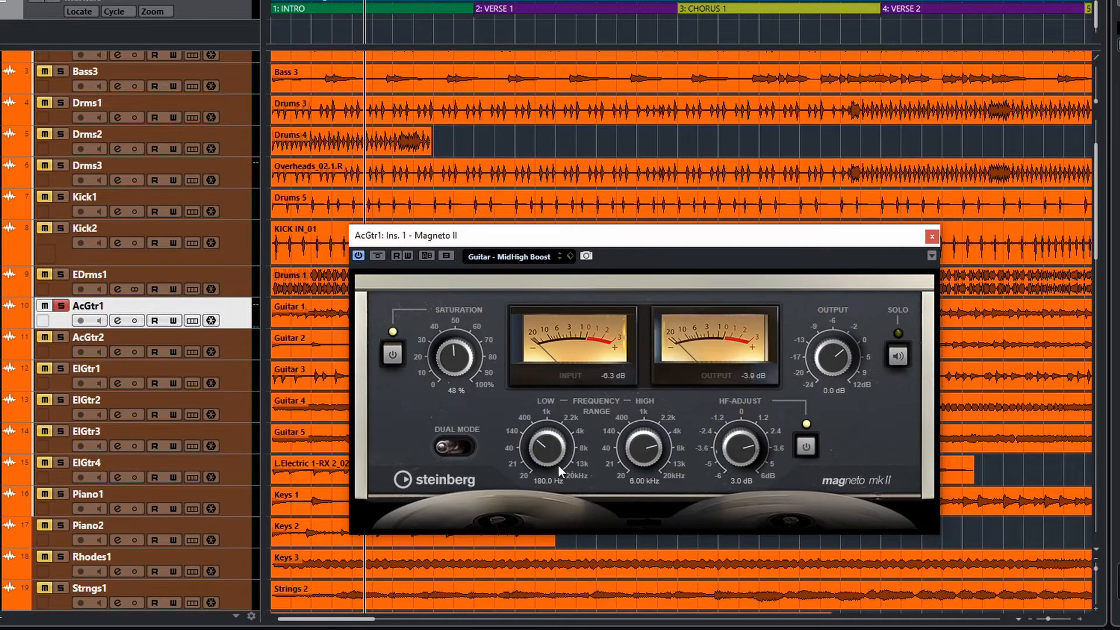
pyautogui.press('space')
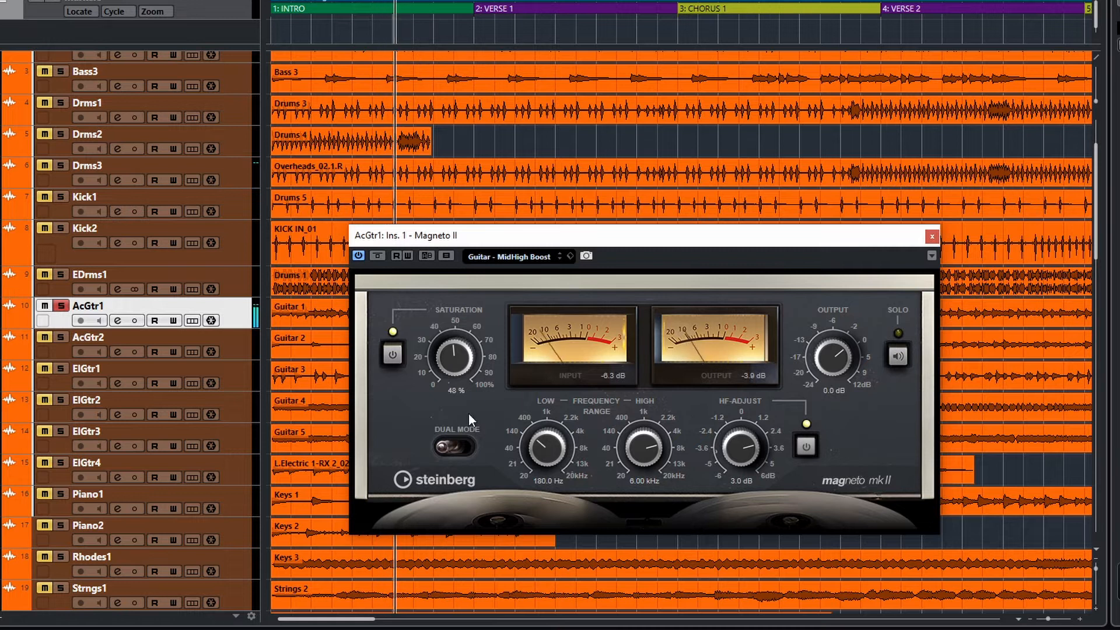
pyautogui.click(372, 258)
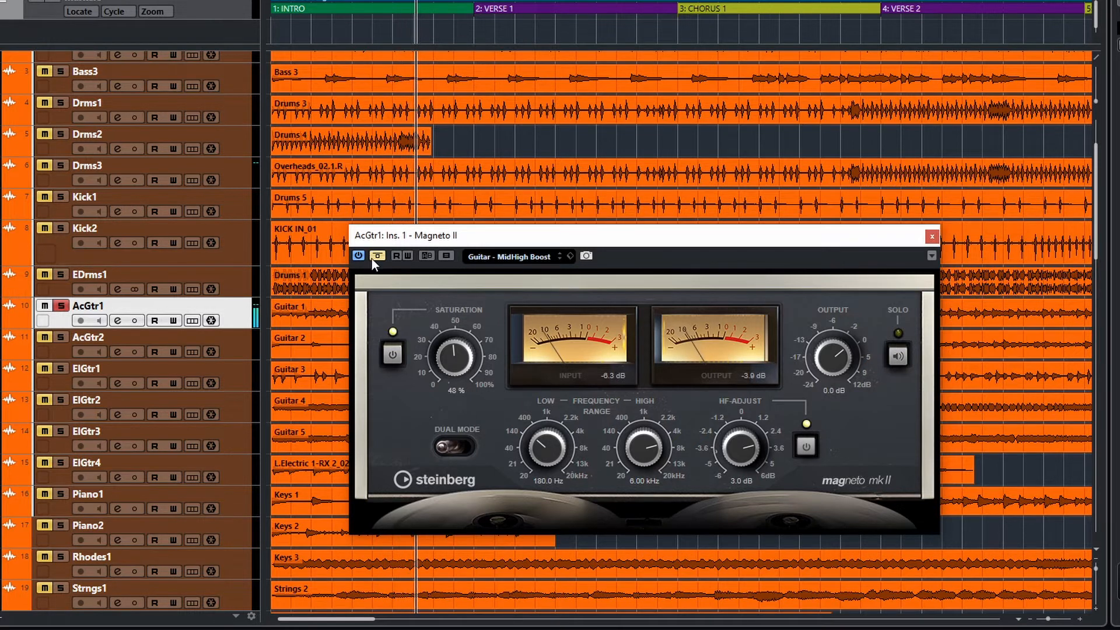
pyautogui.click(373, 259)
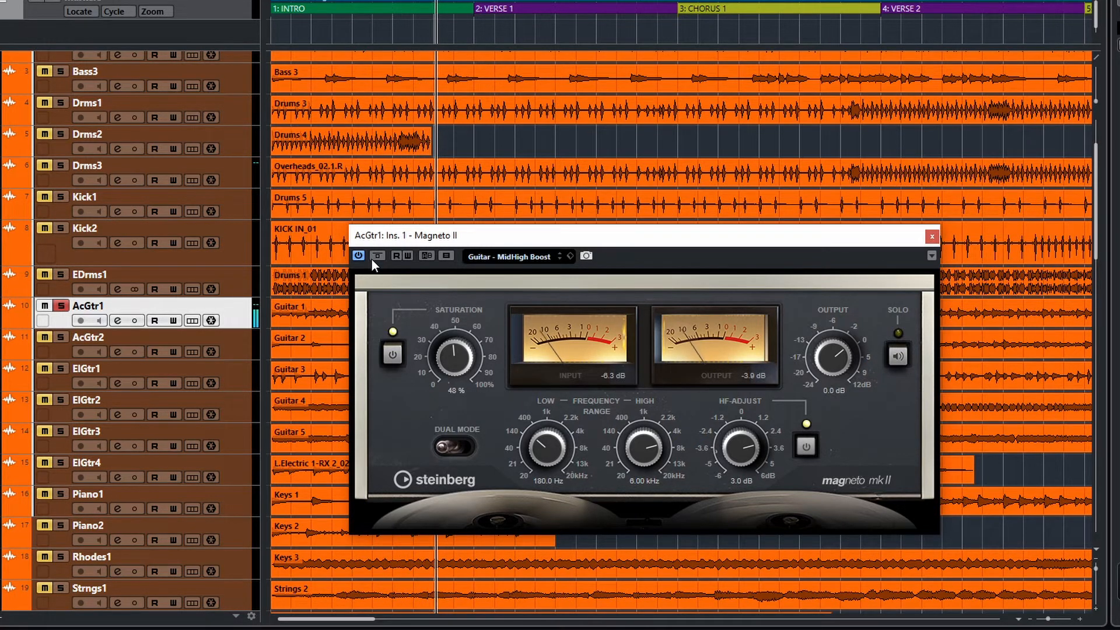
# Step: Load the Guitar - Tape Crunch preset on AcGtr1 and audition it, toggling the saturation band solo
pyautogui.click(516, 257)
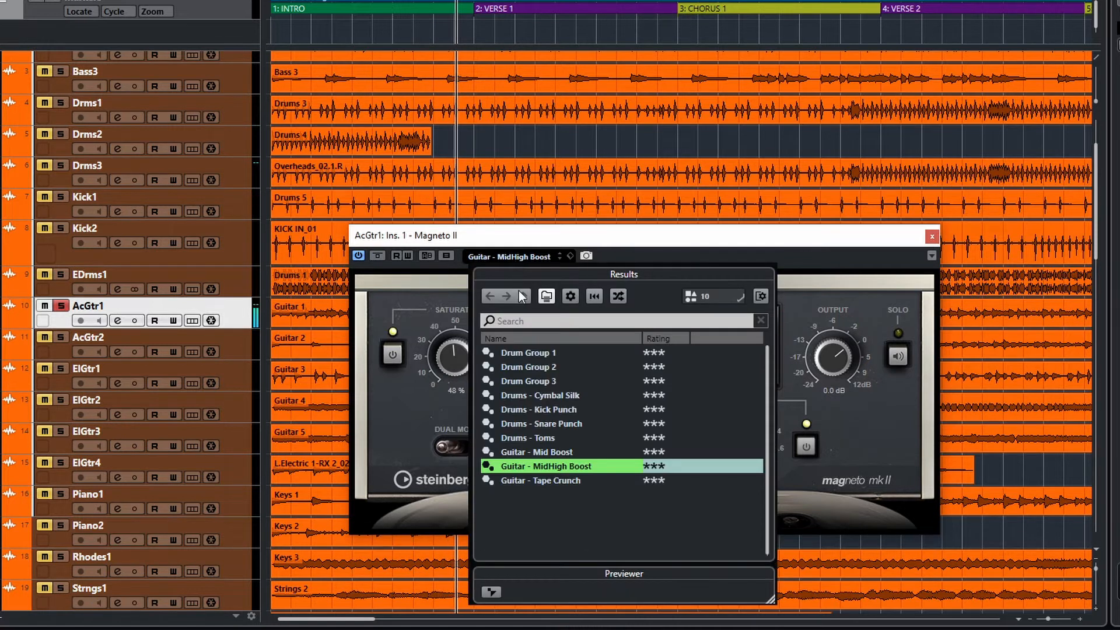
pyautogui.doubleClick(564, 480)
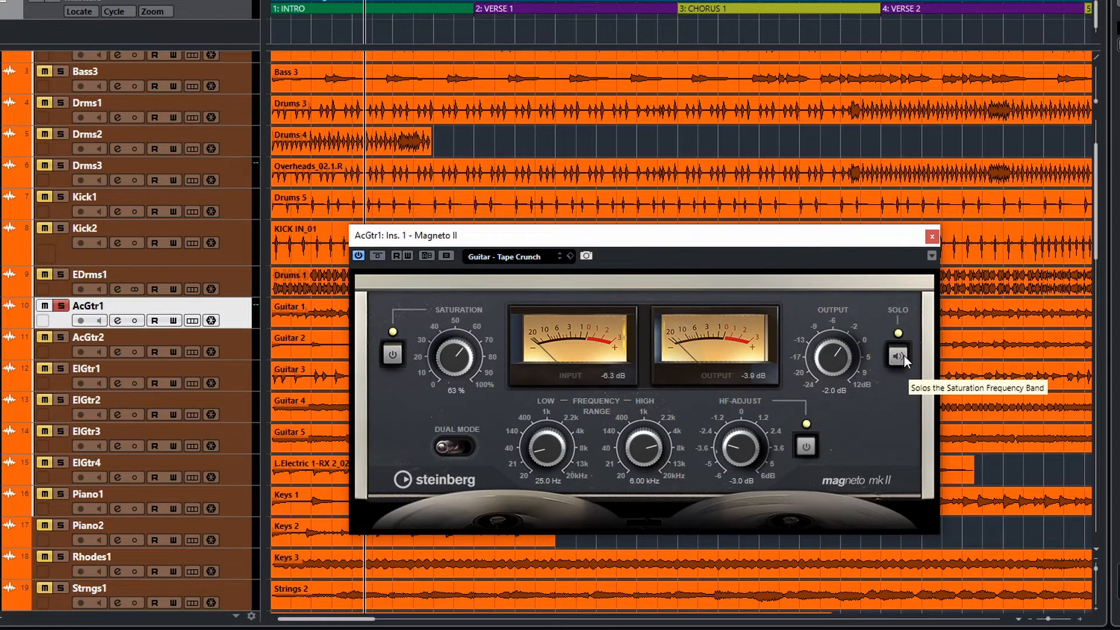
pyautogui.click(900, 356)
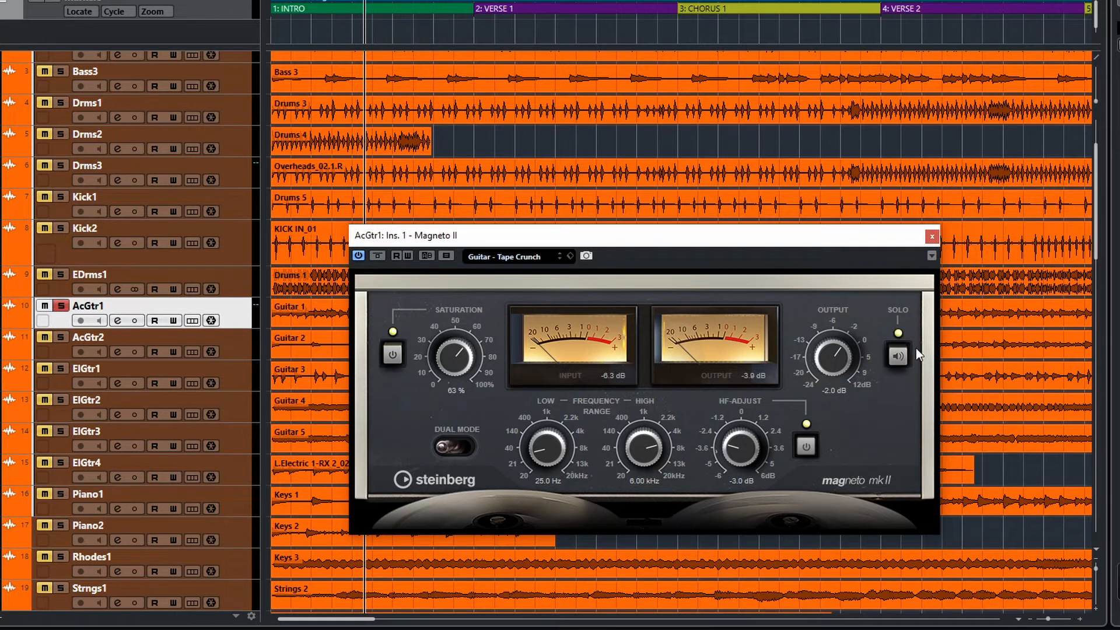
pyautogui.click(899, 356)
pyautogui.press('space')
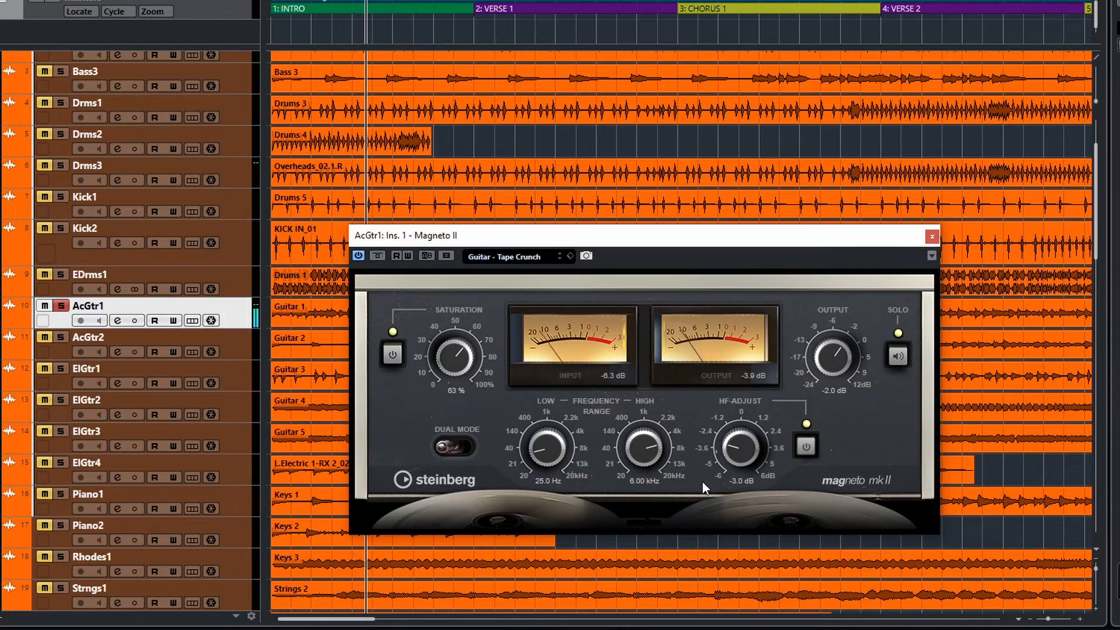
# Step: Load the Guitar - Tape Distortion preset on AcGtr1 and audition it
pyautogui.click(475, 256)
pyautogui.doubleClick(572, 495)
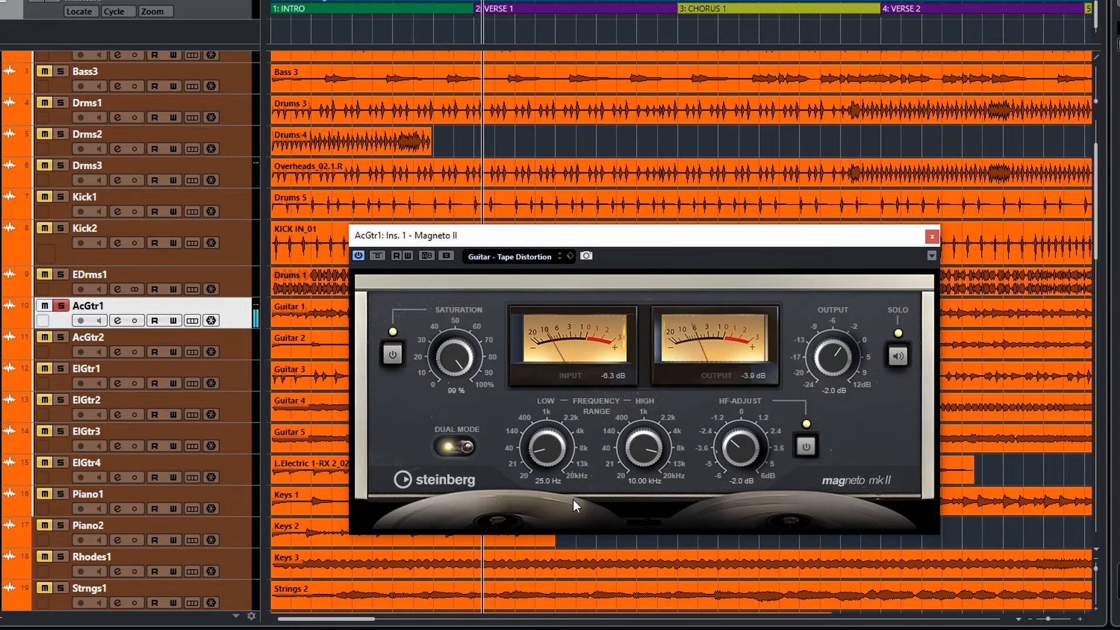
pyautogui.press('space')
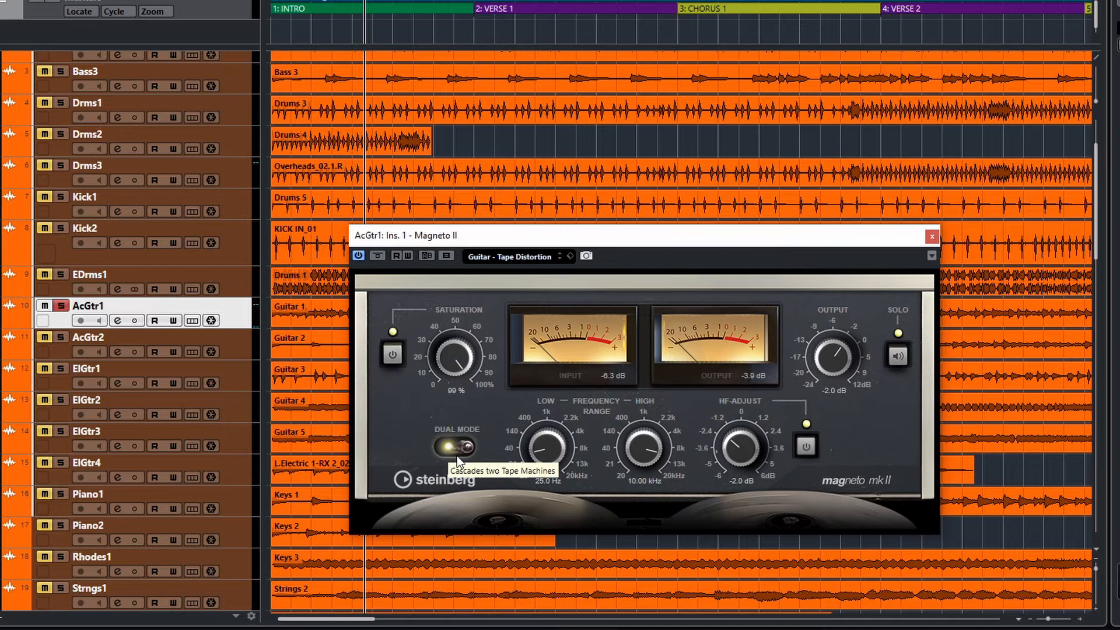
pyautogui.press('space')
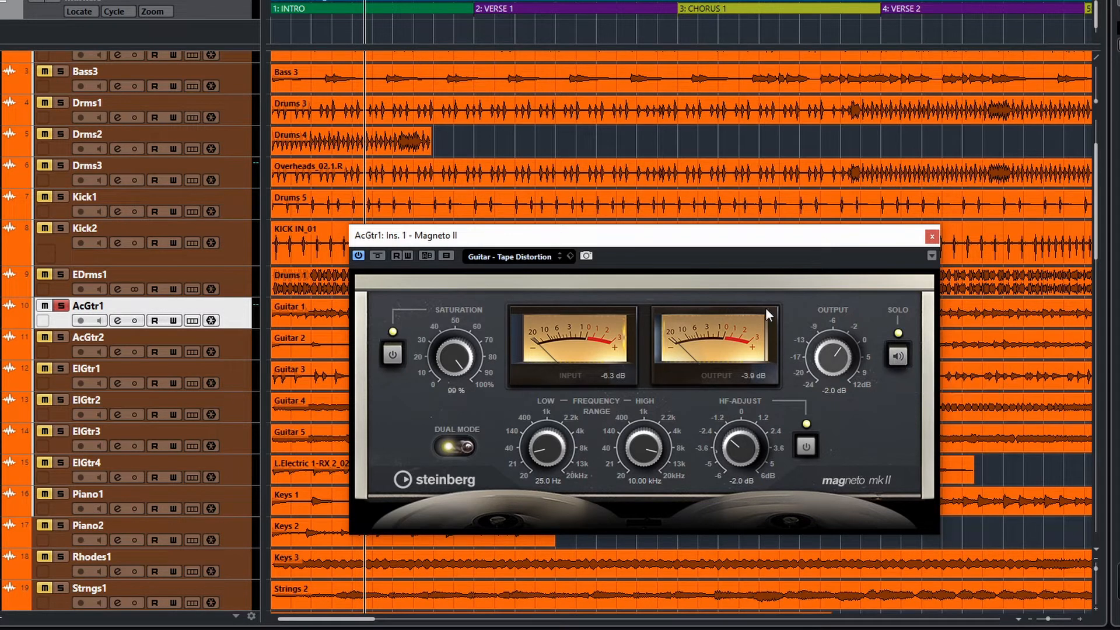
# Step: Reload the Guitar - Tape Crunch preset and narrow its frequency range to 574.2 Hz low and 2.75 kHz high
pyautogui.click(527, 255)
pyautogui.doubleClick(550, 451)
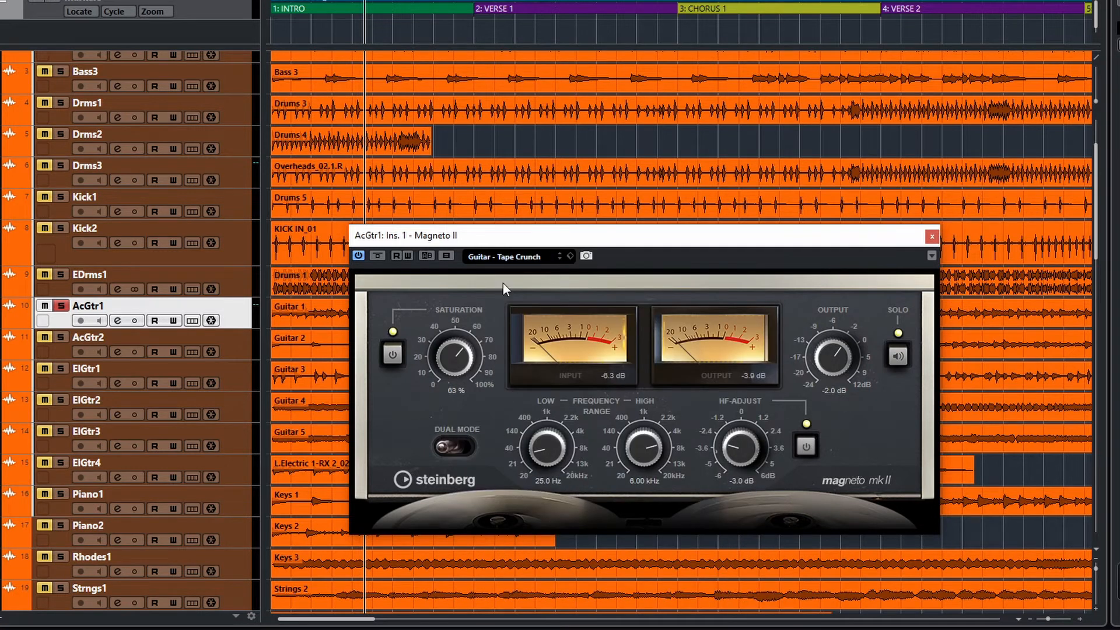
pyautogui.moveTo(542, 445); pyautogui.dragTo(547, 421)
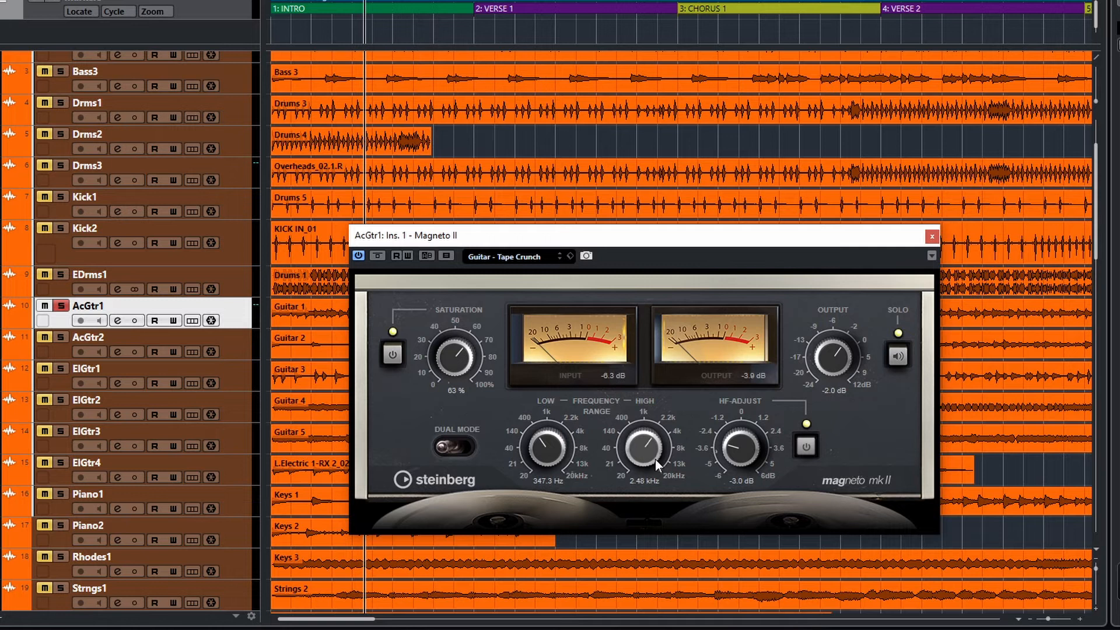
pyautogui.moveTo(545, 447)
pyautogui.mouseDown()
pyautogui.moveTo(547, 436)
pyautogui.moveTo(540, 448)
pyautogui.mouseUp()
pyautogui.moveTo(635, 454); pyautogui.dragTo(636, 451)
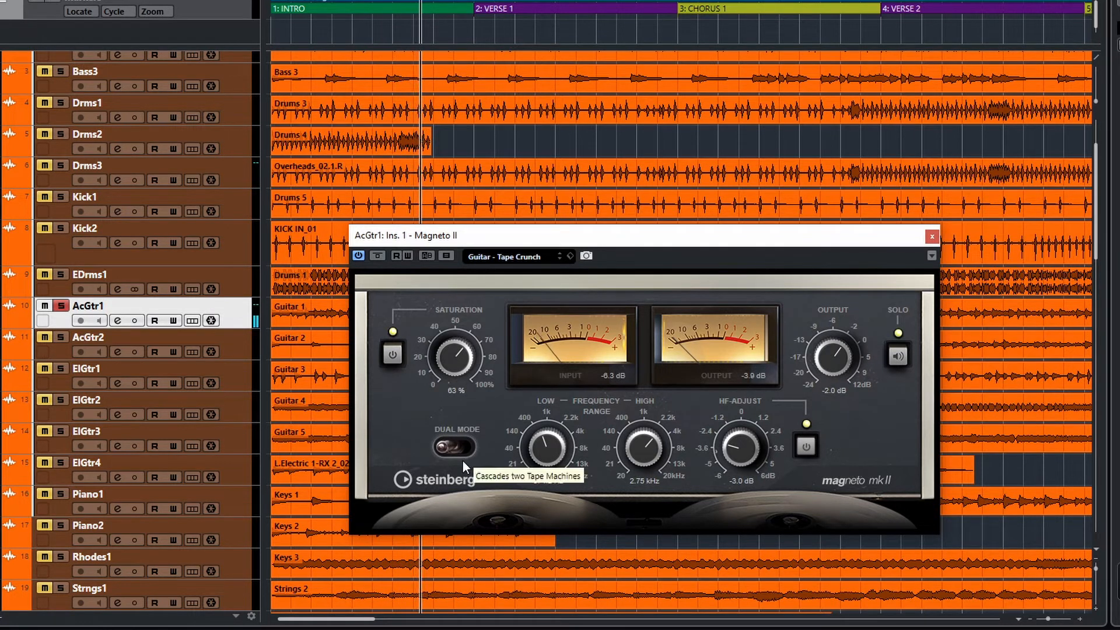
# Step: Set Saturation to 61% and HF-Adjust to -2.5 dB, and compare the adjusted Tape Crunch sound with bypass
pyautogui.moveTo(450, 363); pyautogui.dragTo(450, 366)
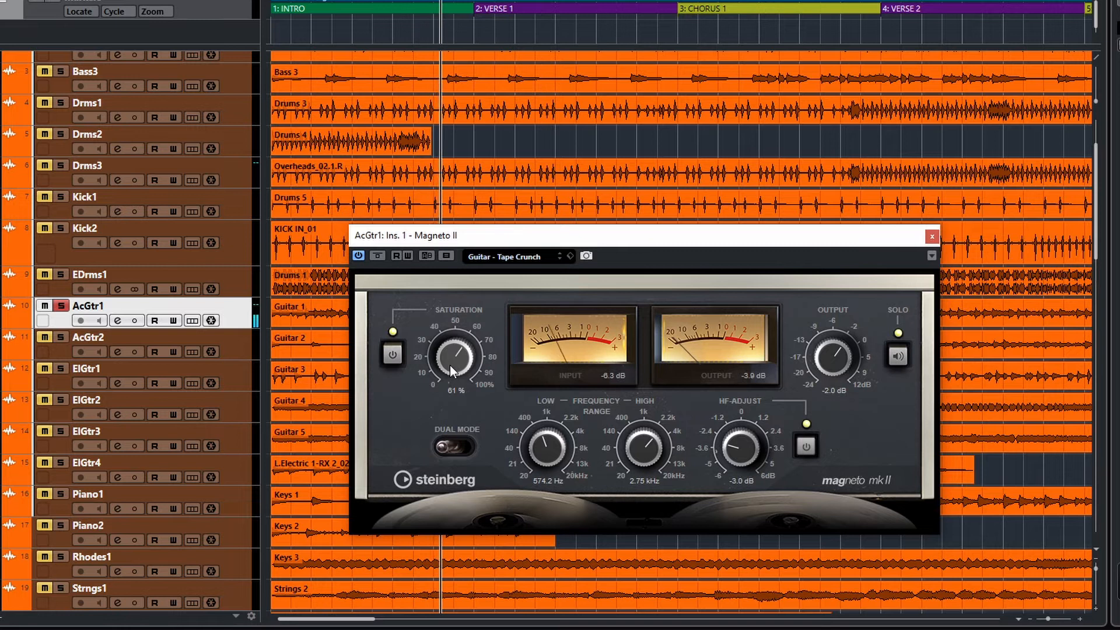
pyautogui.moveTo(741, 435)
pyautogui.mouseDown()
pyautogui.moveTo(751, 369)
pyautogui.moveTo(744, 467)
pyautogui.moveTo(740, 443)
pyautogui.mouseUp()
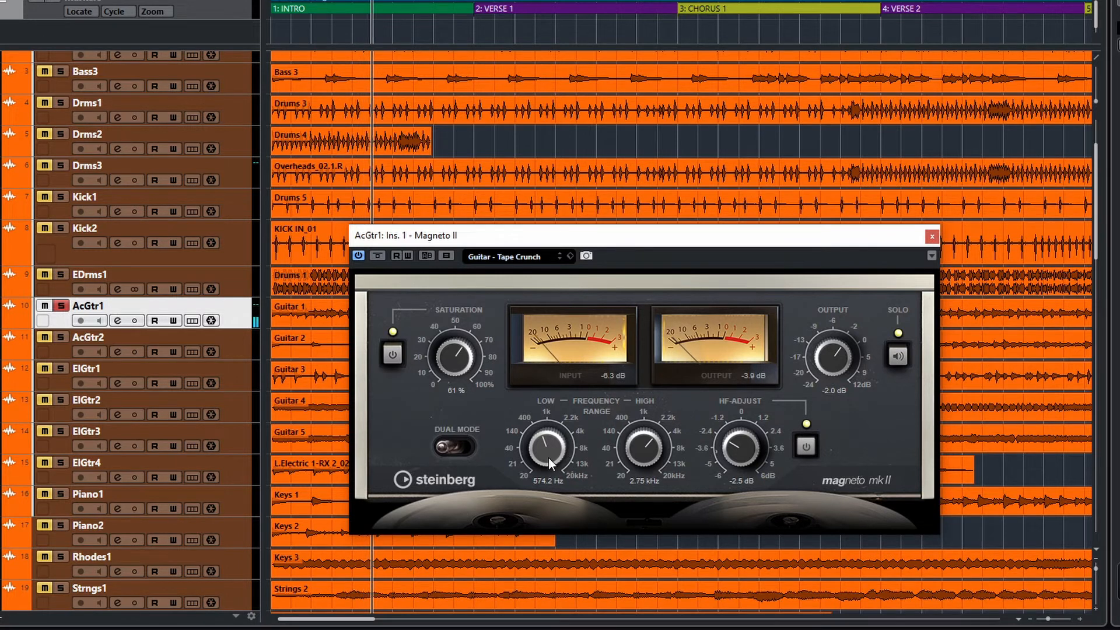
pyautogui.moveTo(546, 448); pyautogui.dragTo(544, 447)
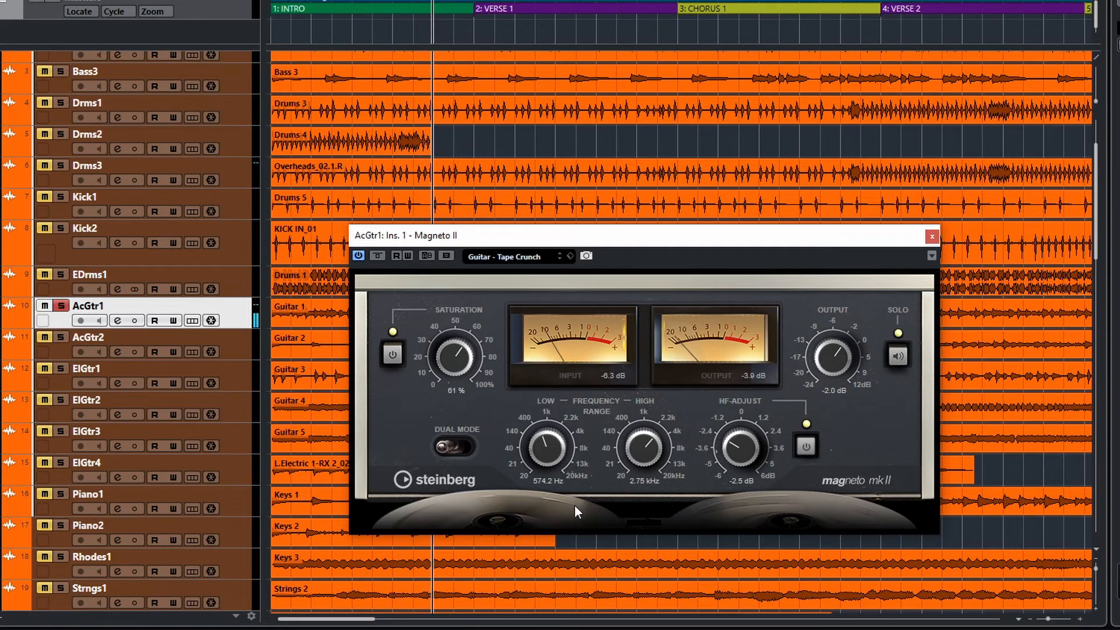
pyautogui.click(380, 257)
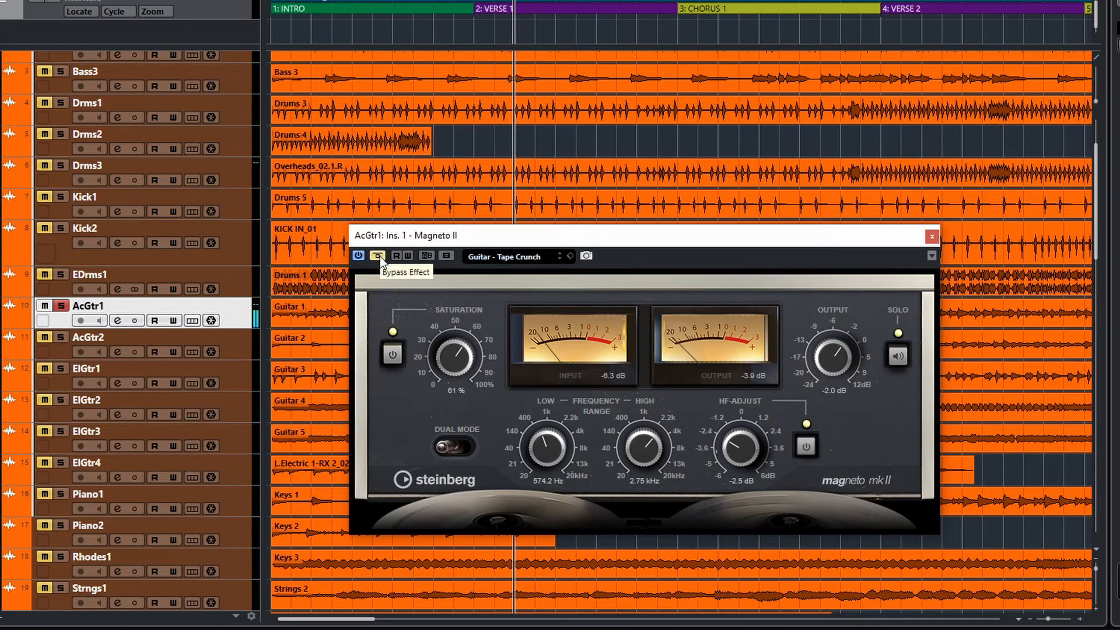
pyautogui.click(378, 255)
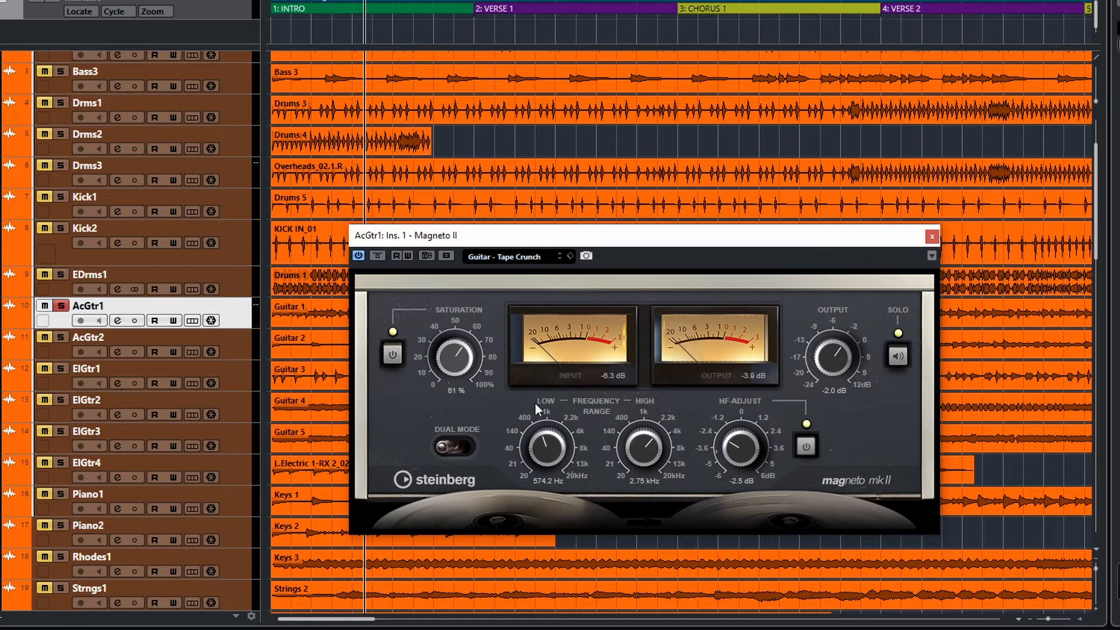
# Step: Load the Vocal - Megaphone preset in Magneto II on AcGtr1
pyautogui.click(500, 258)
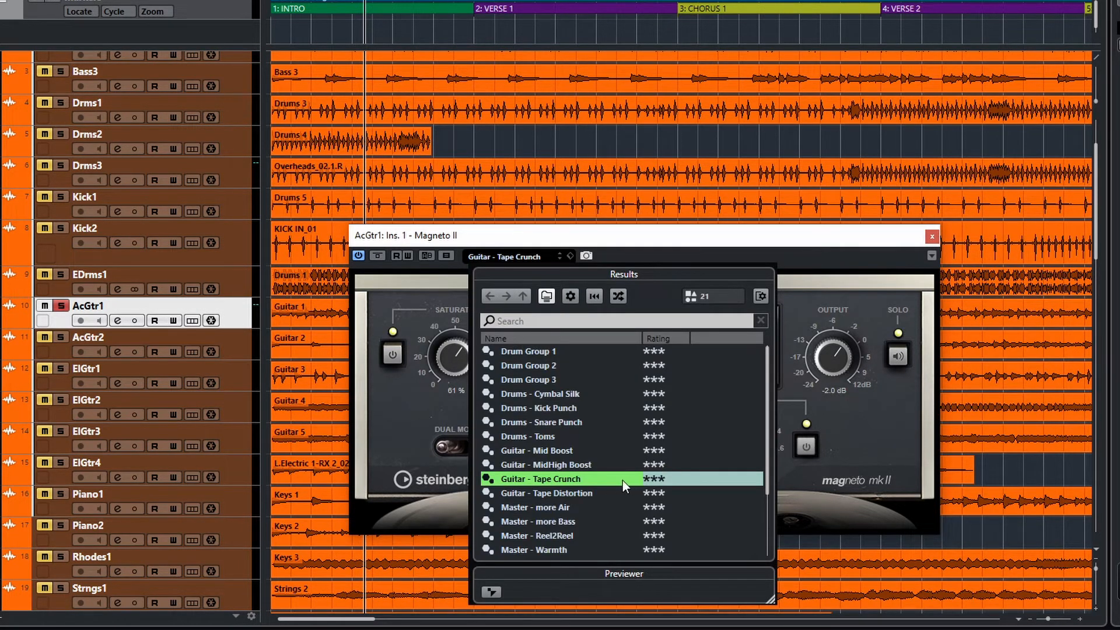
pyautogui.scroll(-2, 623, 485)
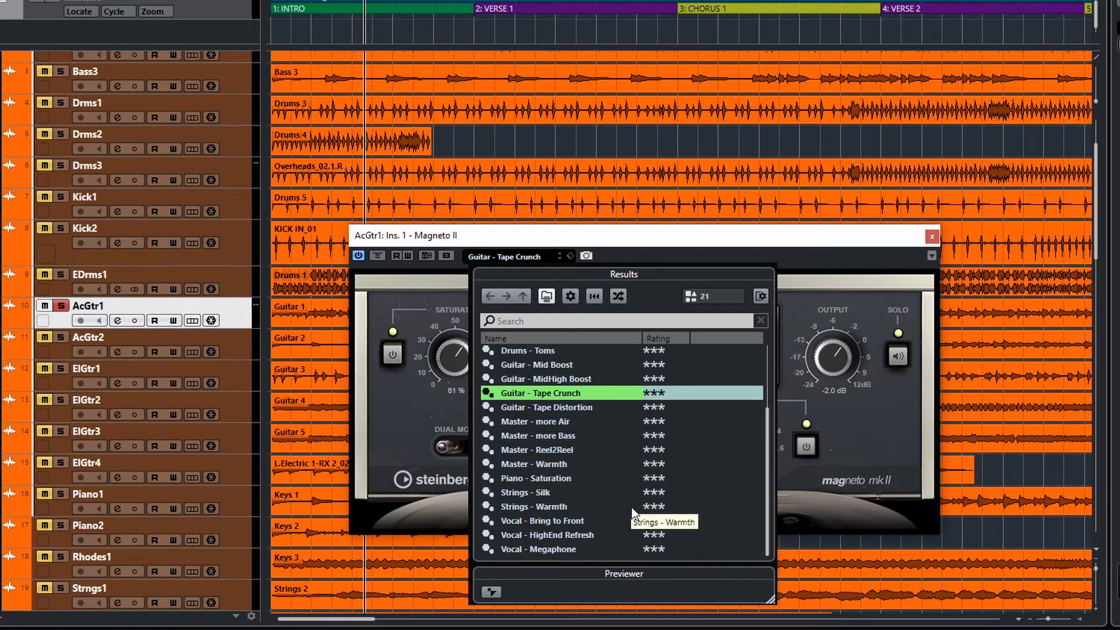
pyautogui.click(553, 550)
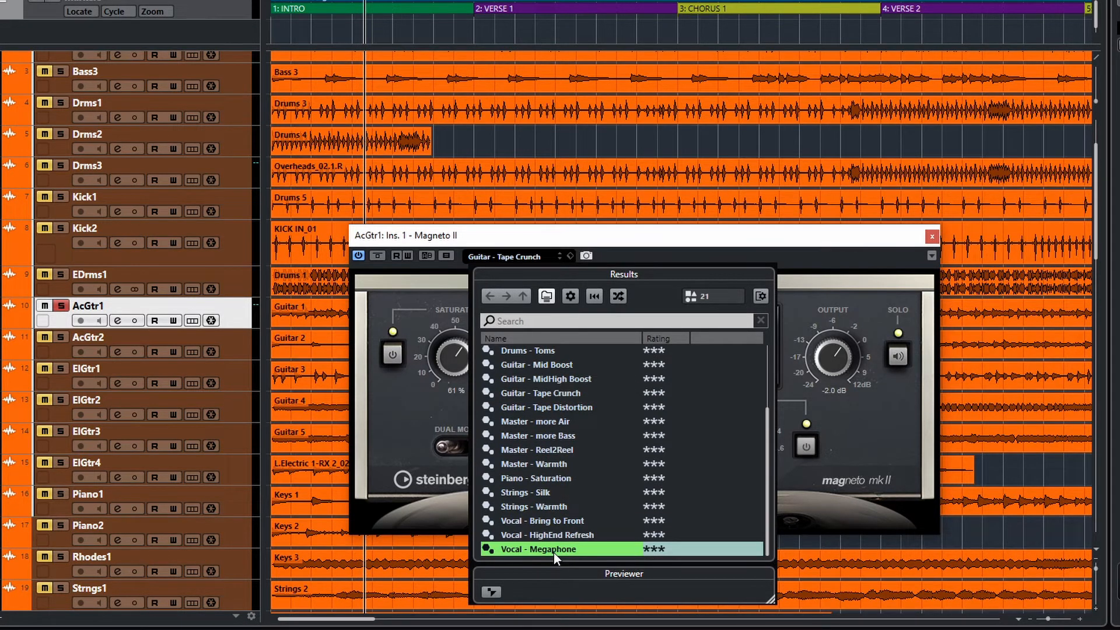
pyautogui.doubleClick(554, 549)
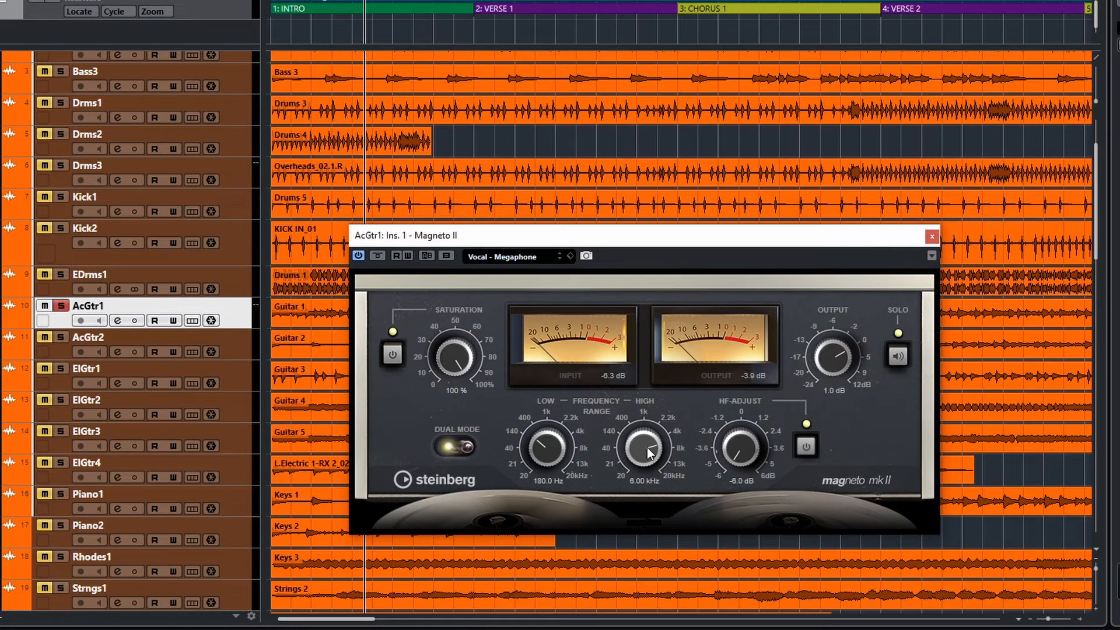
# Step: Close the AcGtr1 plug-in window, then select and solo the VOX6 vocal track
pyautogui.click(931, 236)
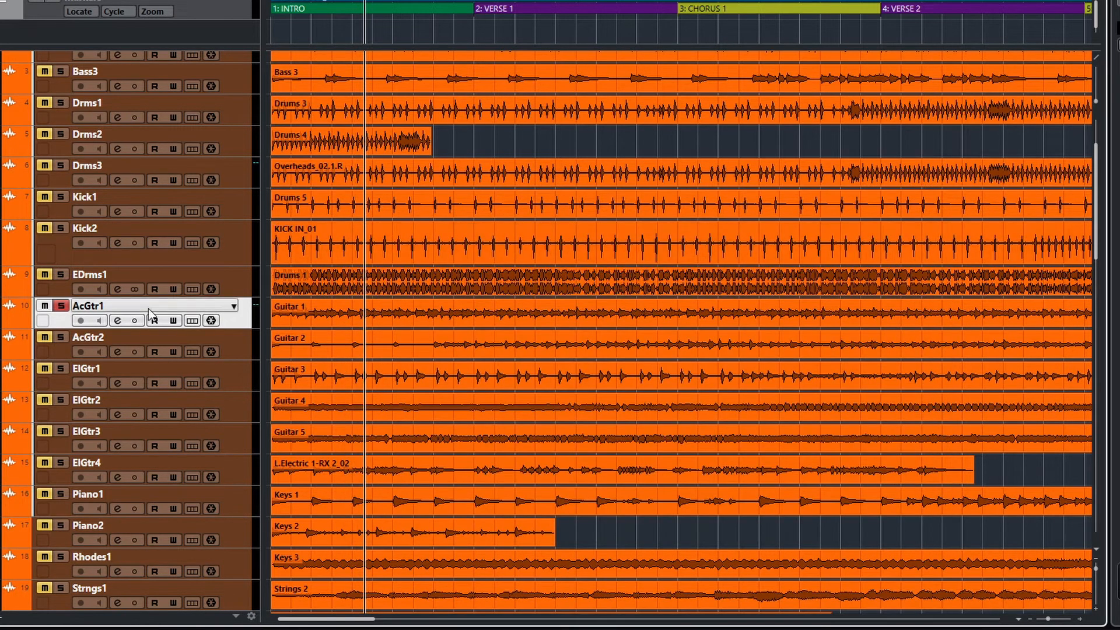
pyautogui.scroll(-15, 306, 405)
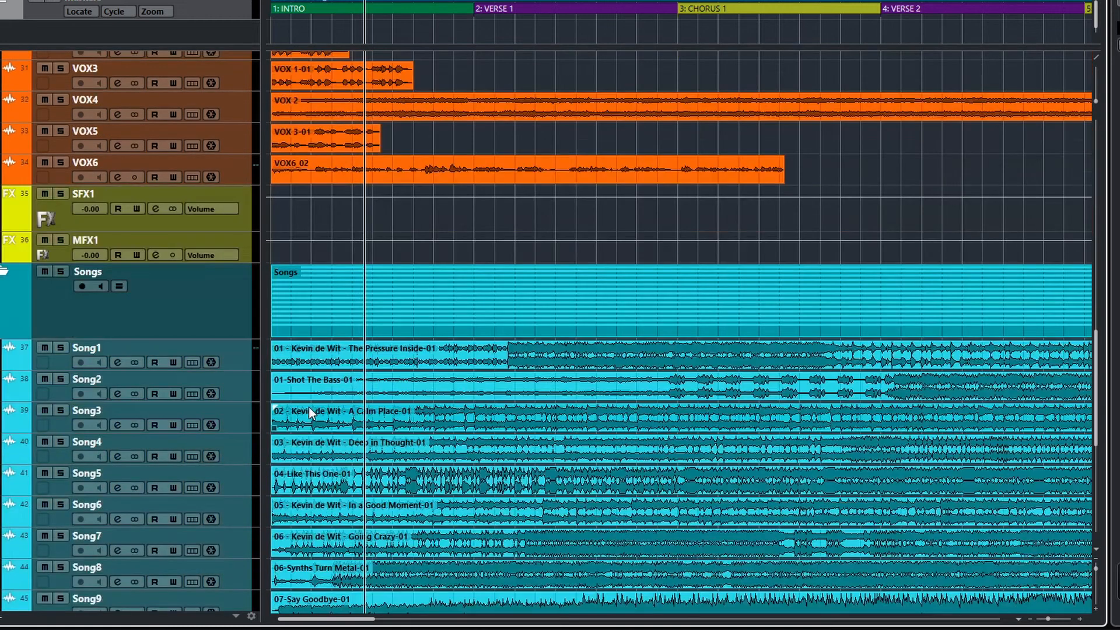
pyautogui.scroll(4, 175, 356)
pyautogui.click(108, 409)
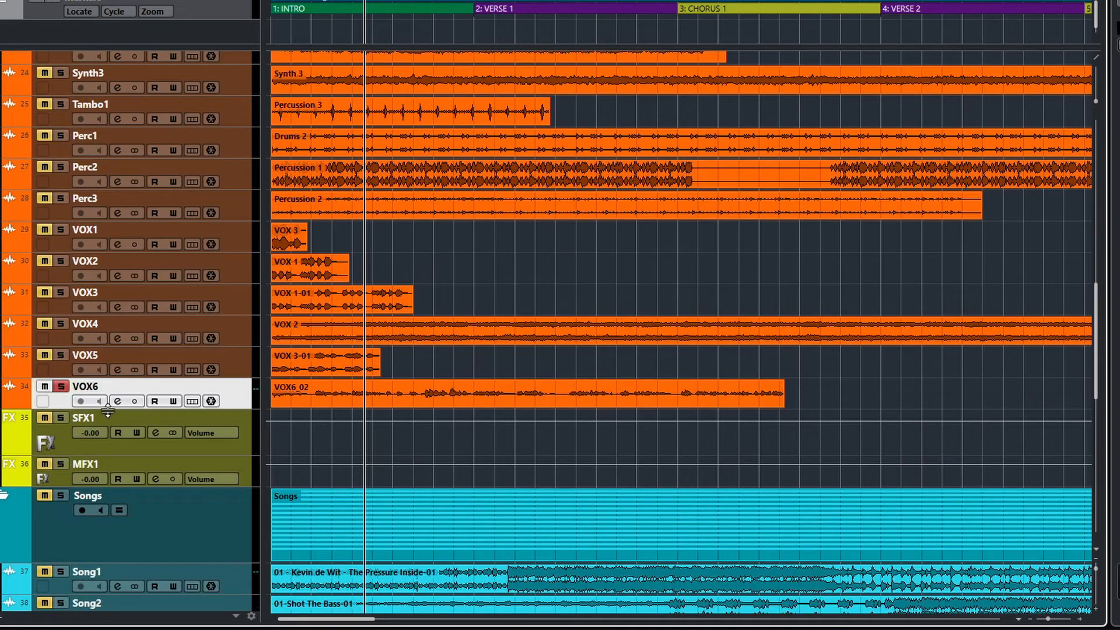
# Step: Open the VOX6 channel settings and add Magneto II to the first insert slot
pyautogui.click(118, 401)
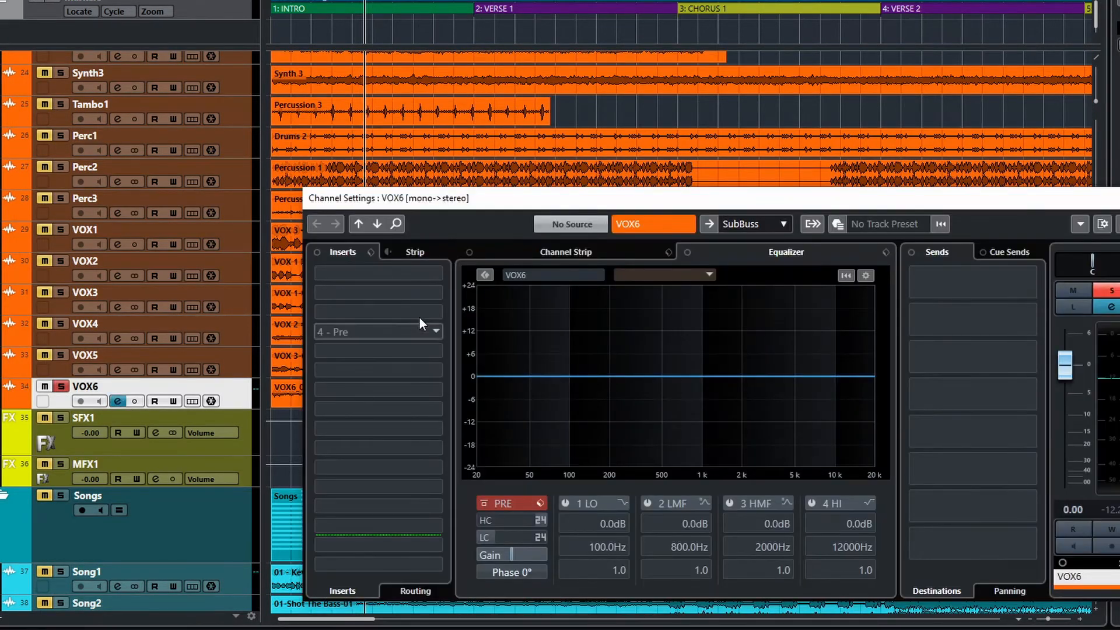
pyautogui.click(439, 275)
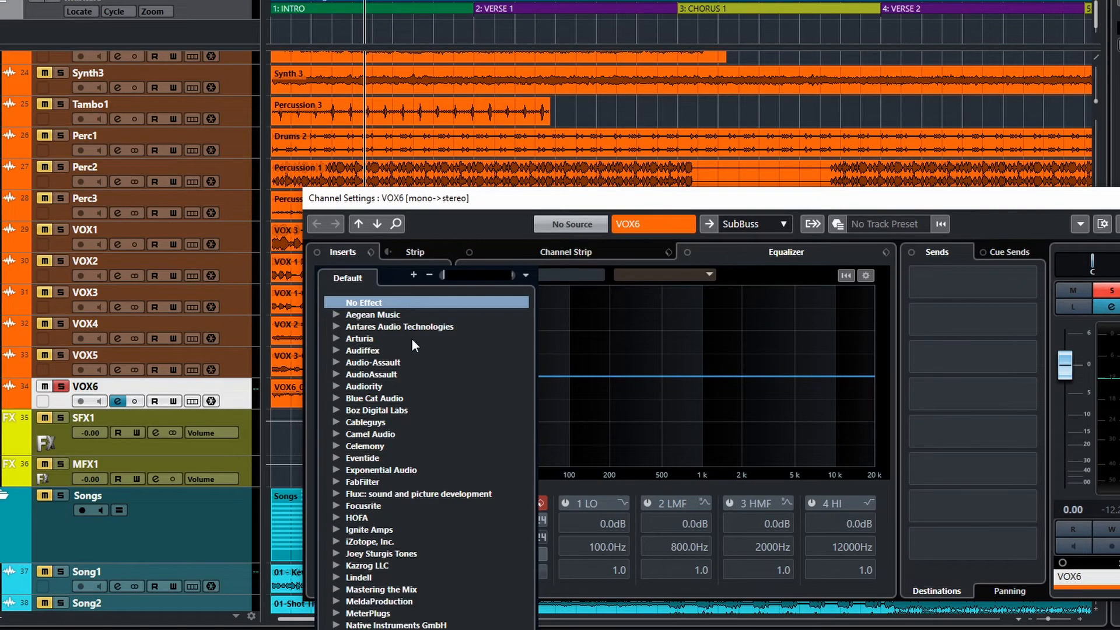
pyautogui.write('mag')
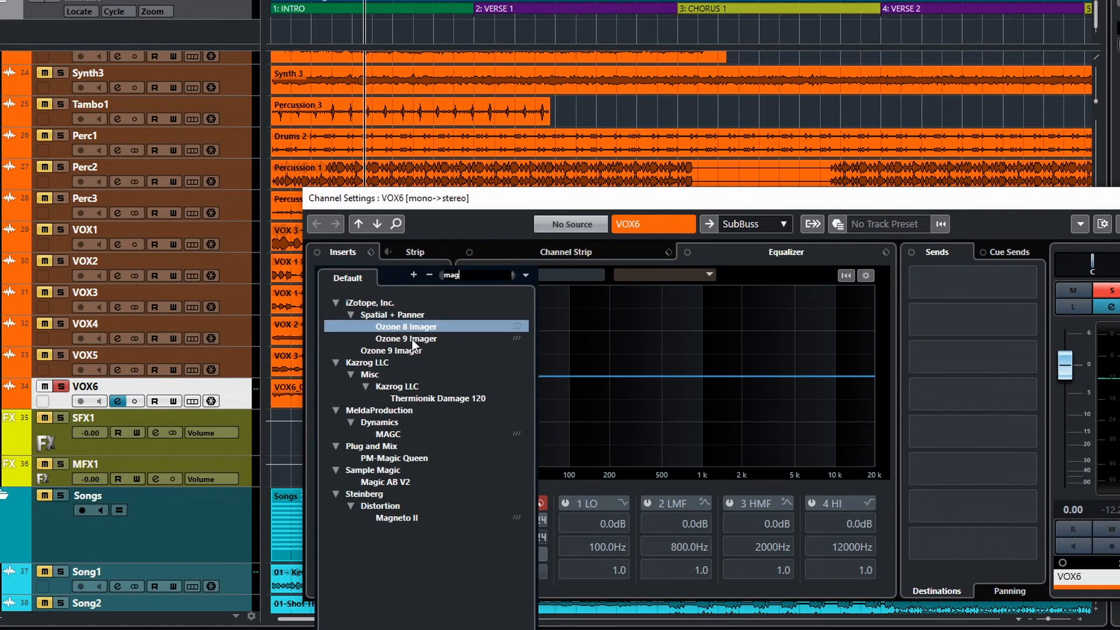
pyautogui.click(408, 518)
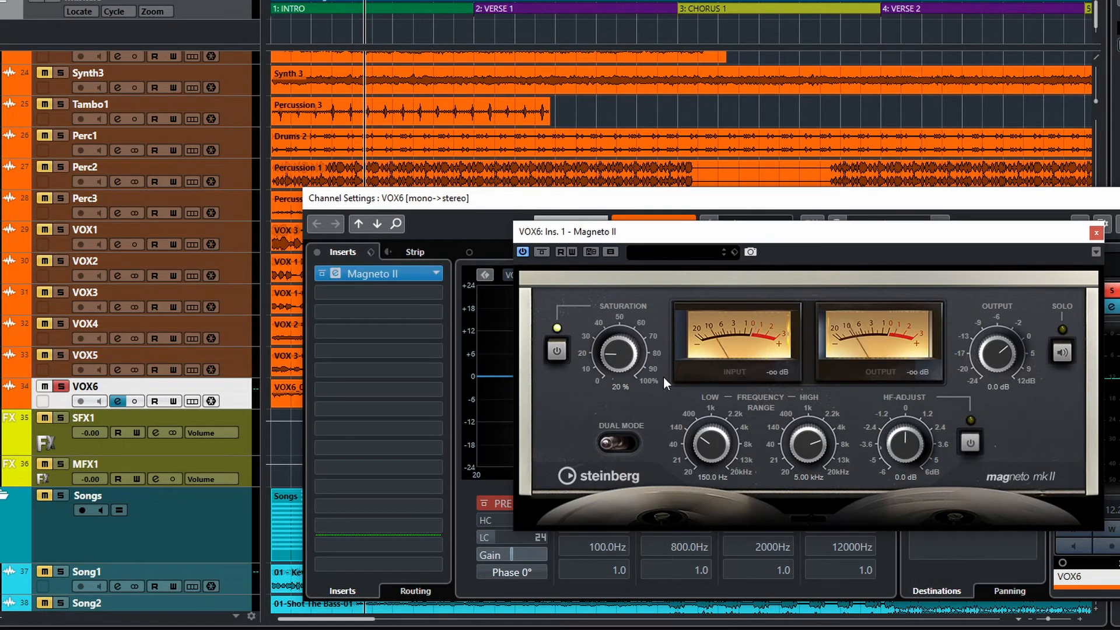
# Step: Load the Vocal - Megaphone preset in Magneto II on VOX6 and close the channel settings window
pyautogui.click(665, 252)
pyautogui.scroll(-2, 717, 486)
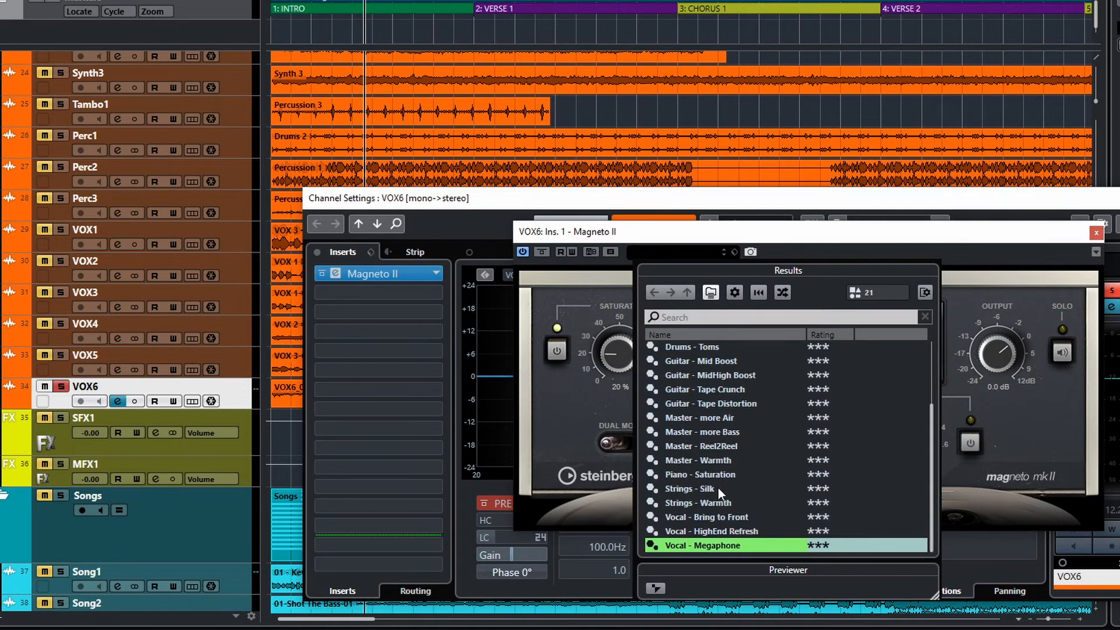
pyautogui.doubleClick(716, 544)
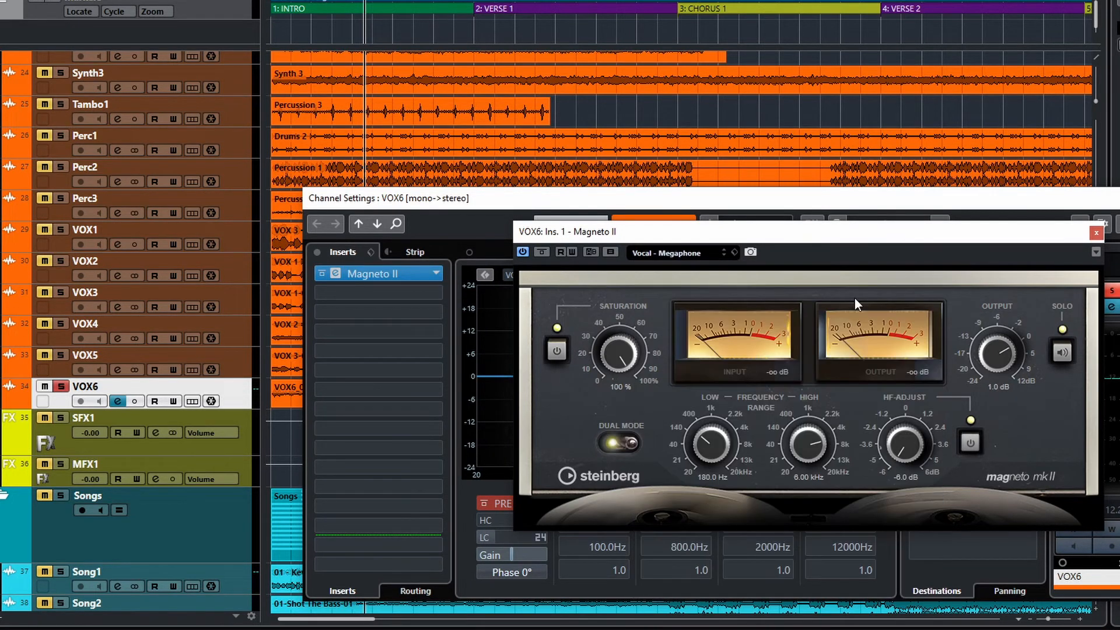
pyautogui.click(431, 208)
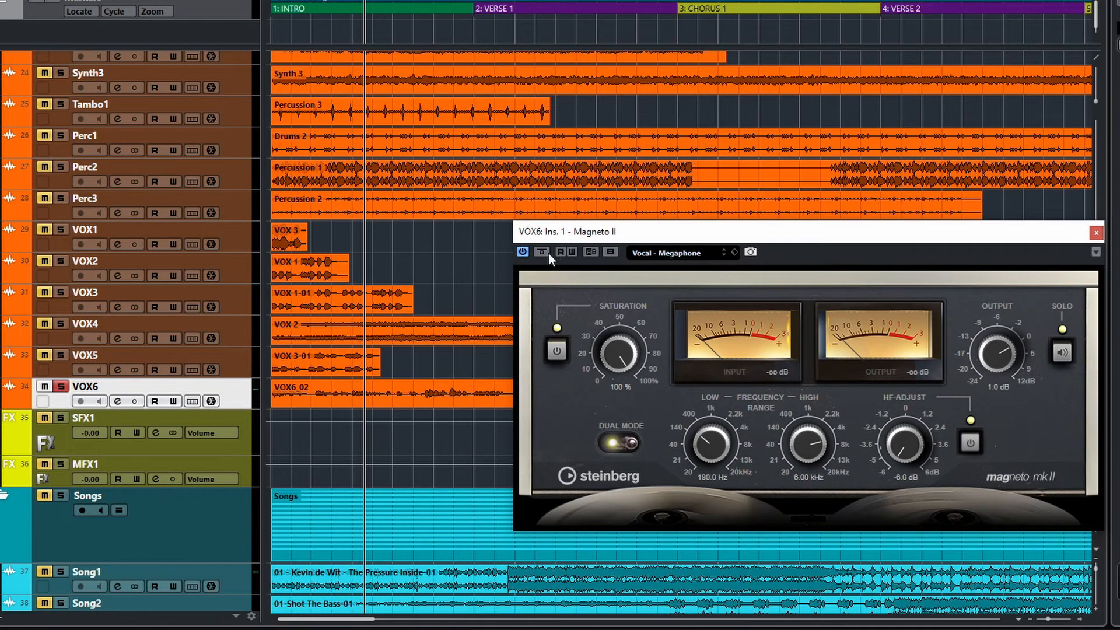
# Step: Play the soloed VOX6 track and compare the Vocal - Megaphone sound with Magneto II bypassed and active
pyautogui.press('space')
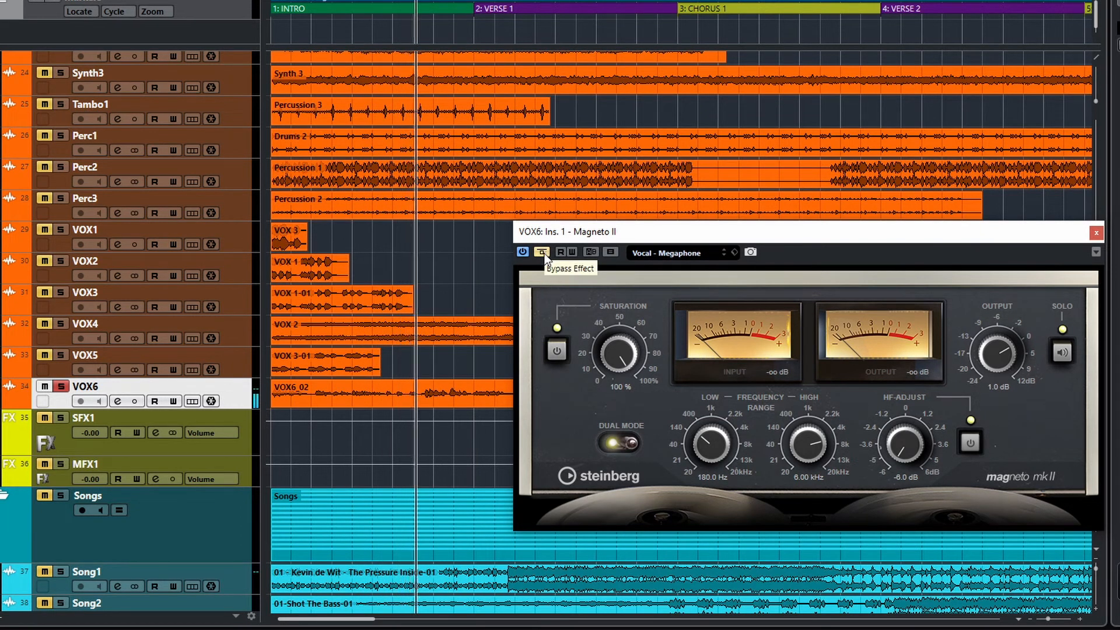
pyautogui.click(543, 252)
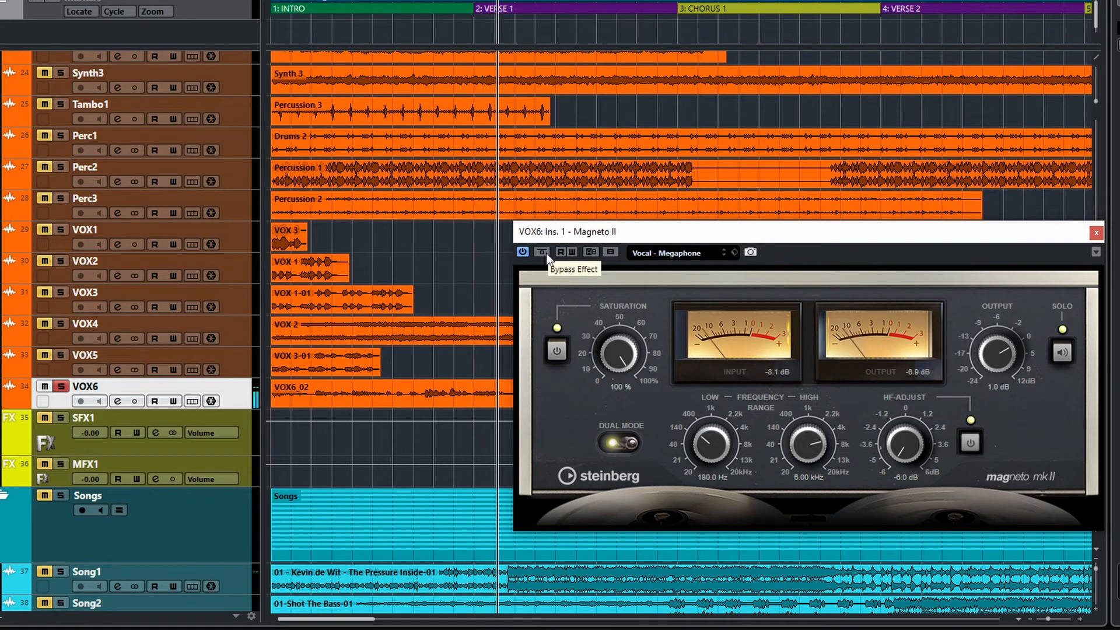
pyautogui.moveTo(638, 240); pyautogui.dragTo(519, 262)
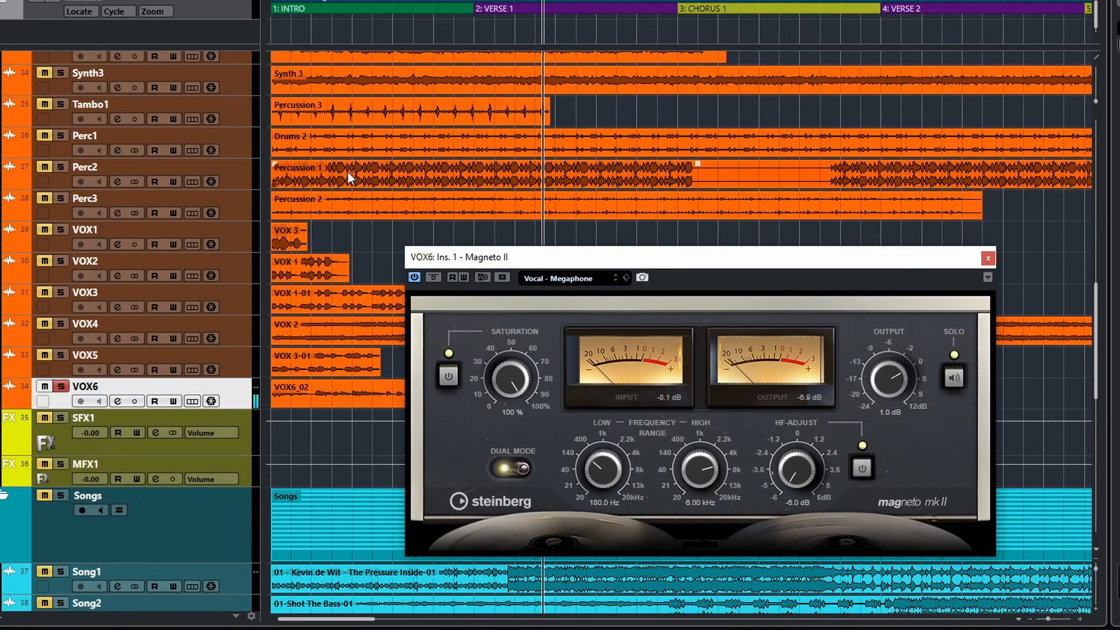
pyautogui.click(435, 280)
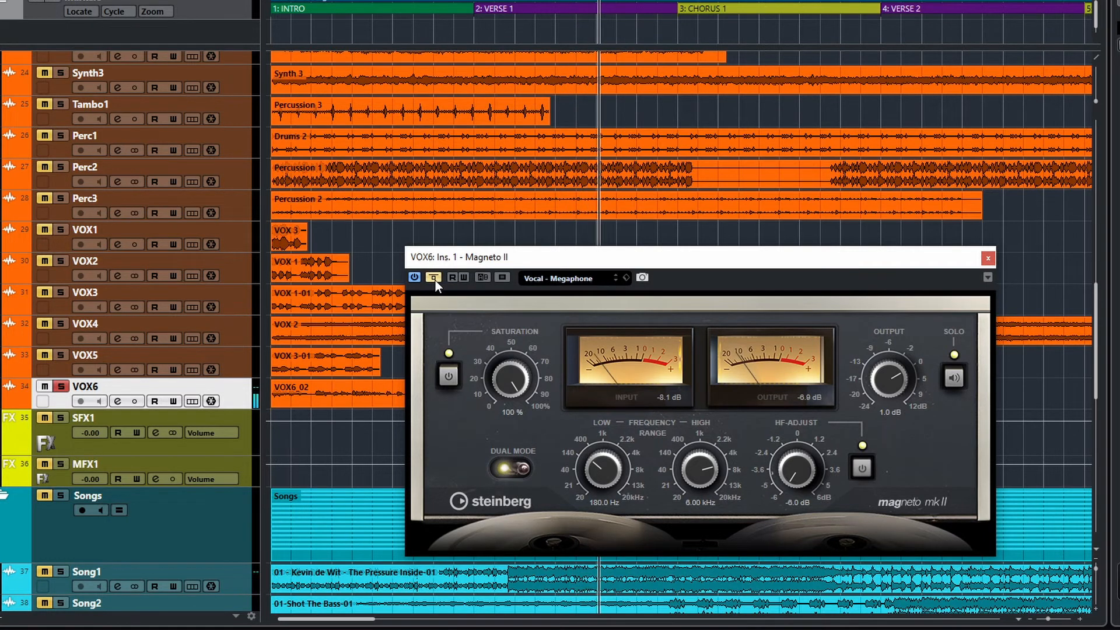
pyautogui.click(435, 279)
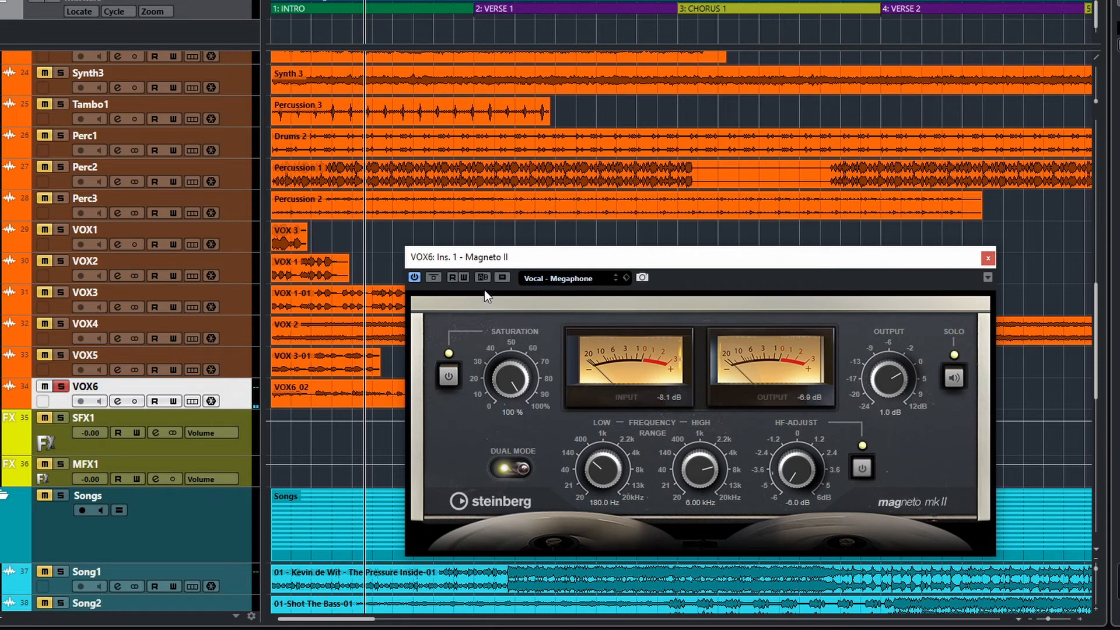
# Step: Load the Master - Warmth preset in Magneto II on VOX6
pyautogui.moveTo(612, 253); pyautogui.dragTo(610, 258)
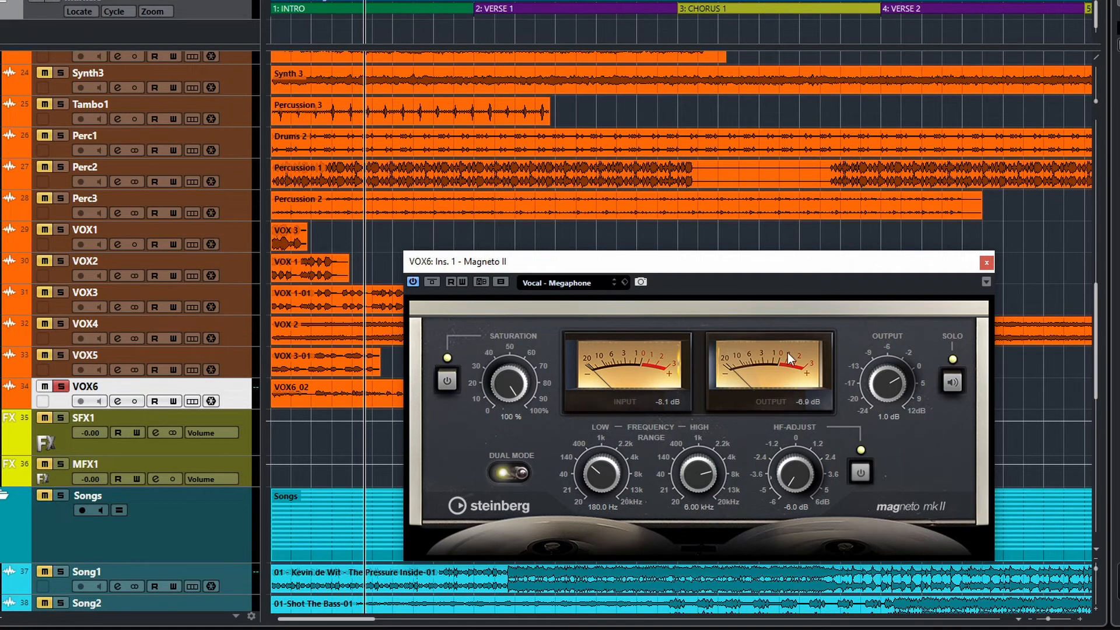
pyautogui.click(591, 286)
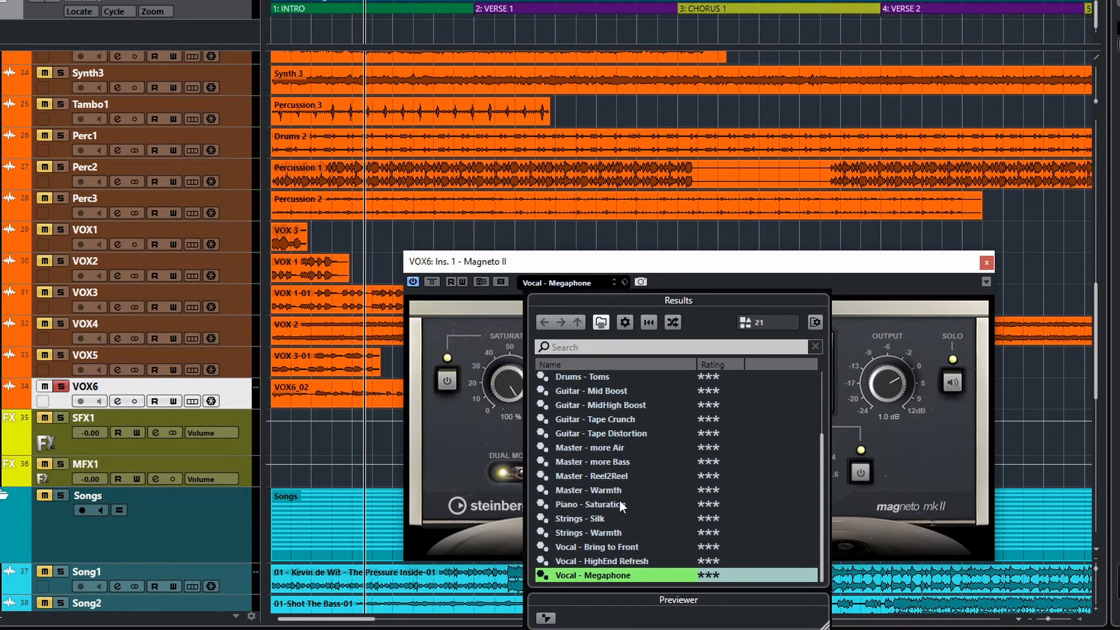
pyautogui.doubleClick(593, 492)
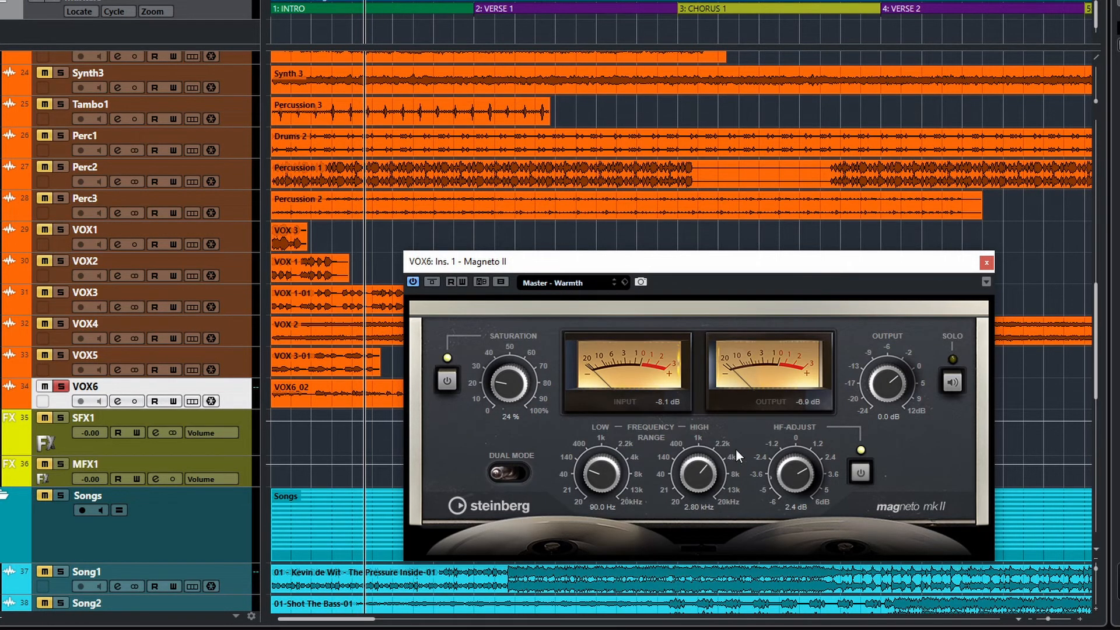